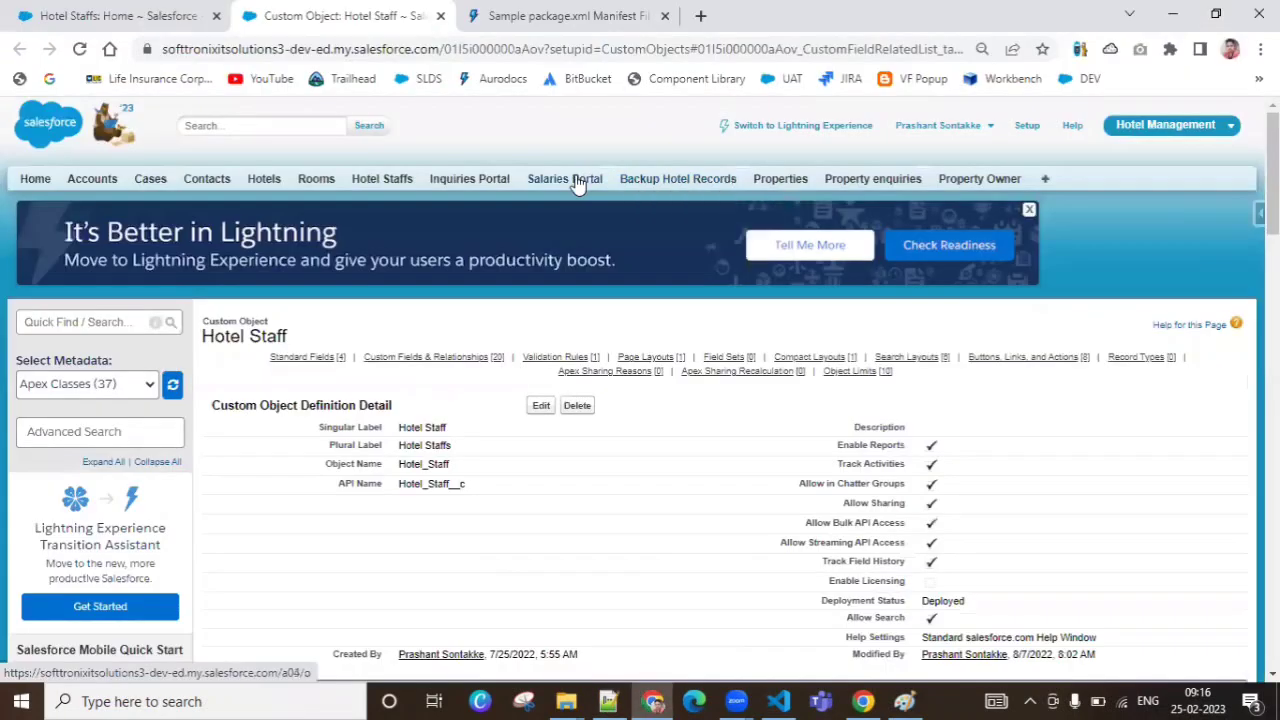
Step: Open the field management page of the Salaries Portal object
left_click(565, 178)
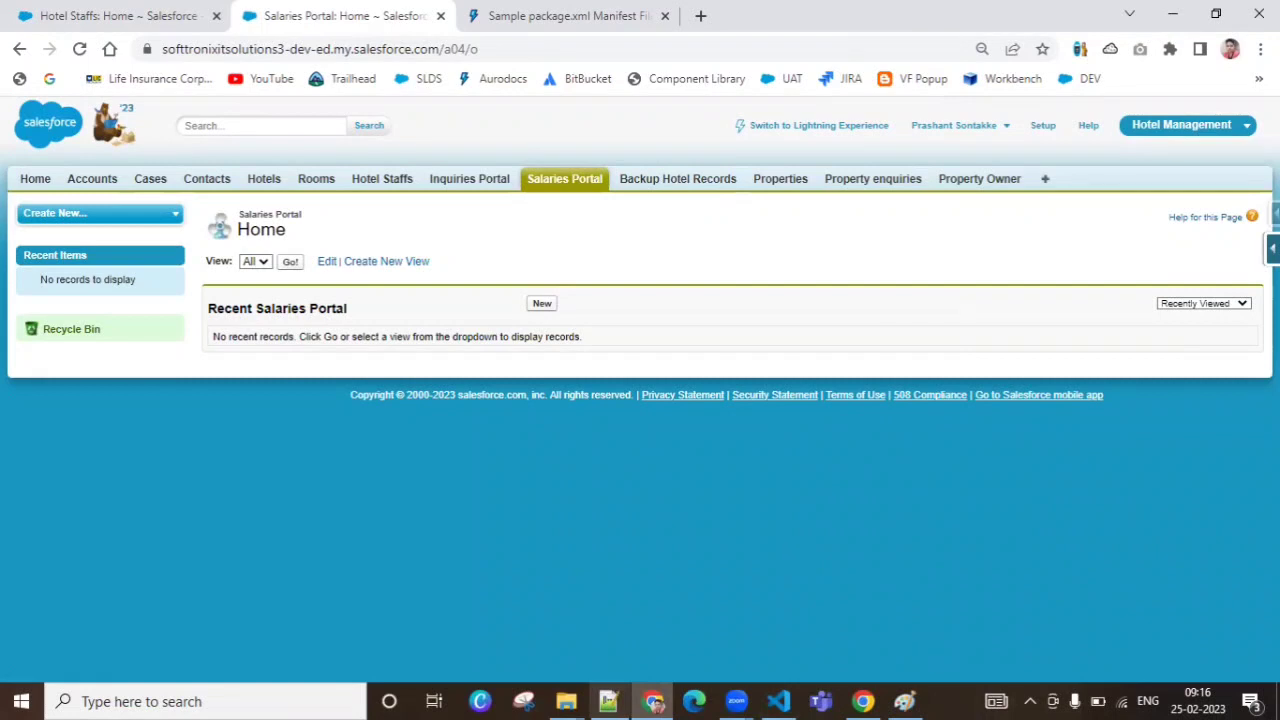
left_click(1273, 248)
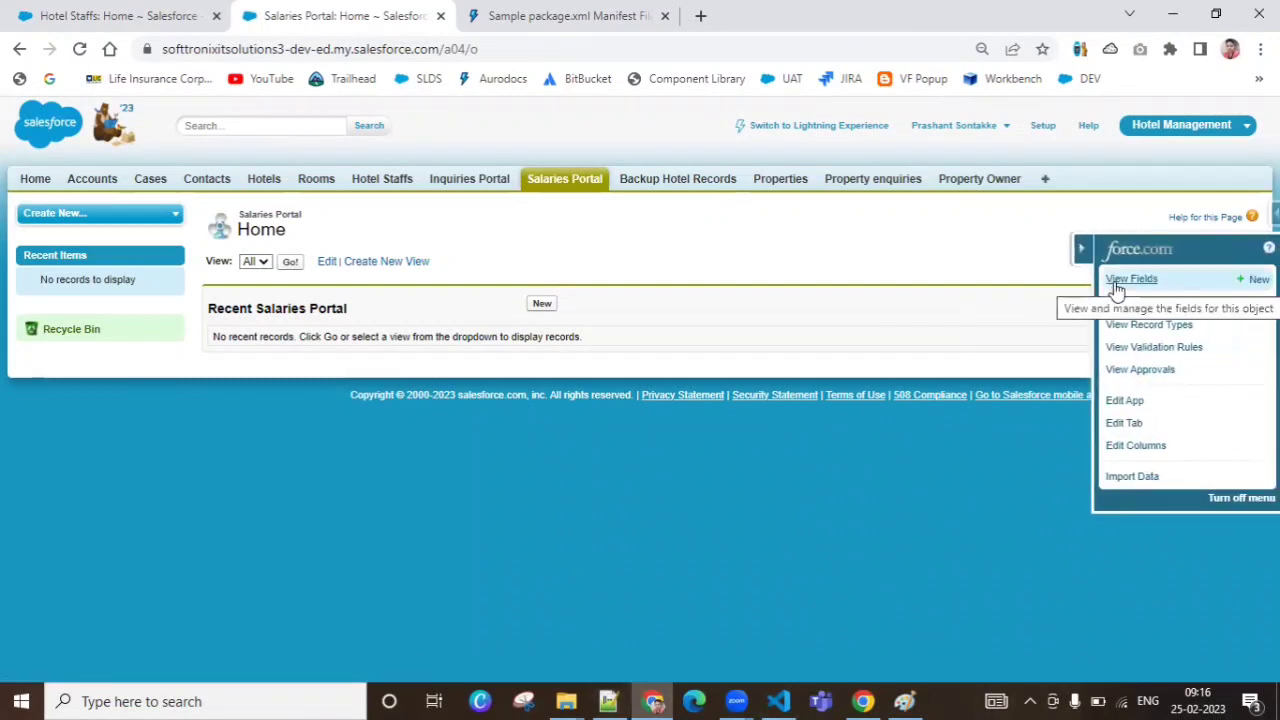
left_click(1118, 285)
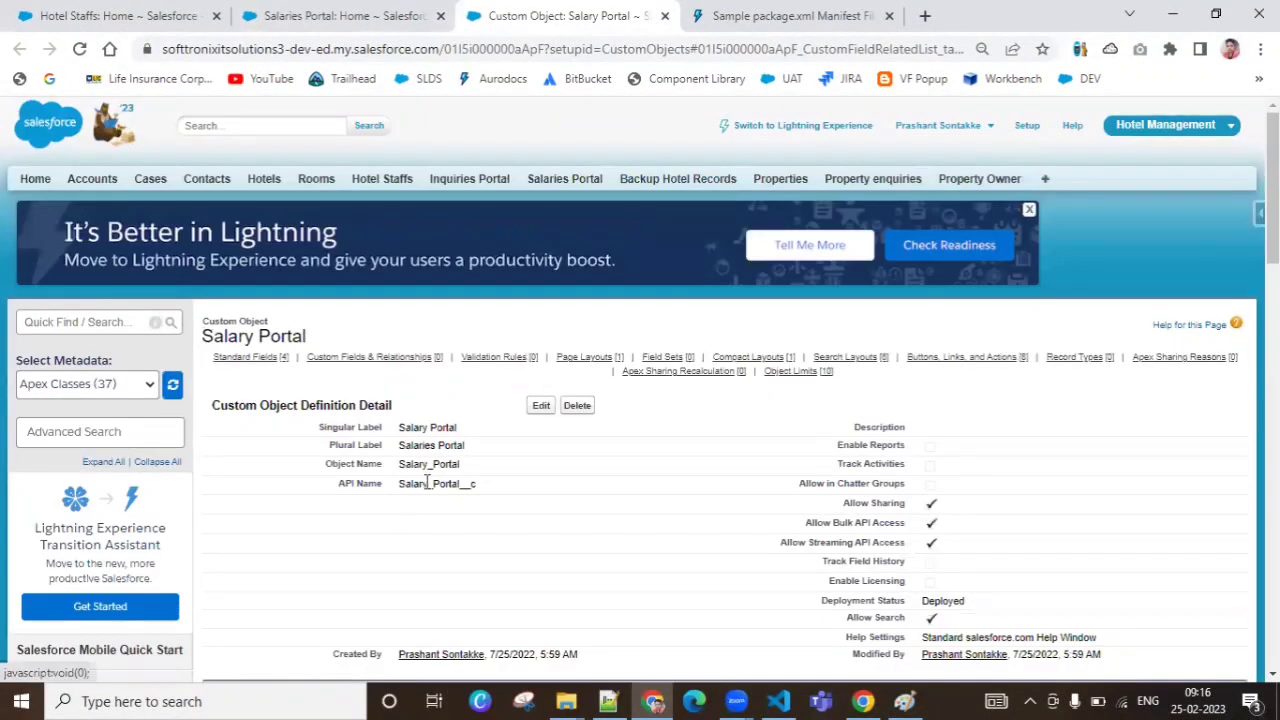
Step: Copy the API name Salary_Portal__c and use it in Notepad++ as the object of the third CustomField member on line 12
double_click(427, 483)
key("ctrl+c")
left_click(608, 700)
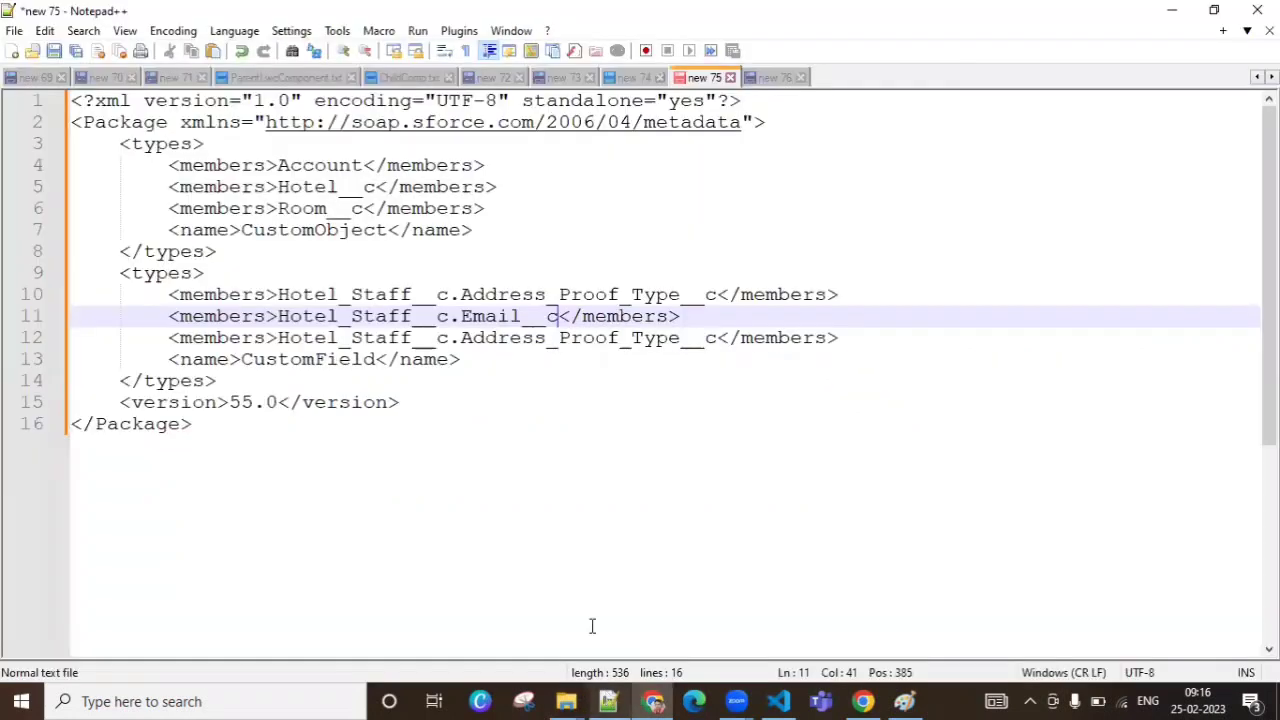
double_click(408, 340)
key("ctrl+v")
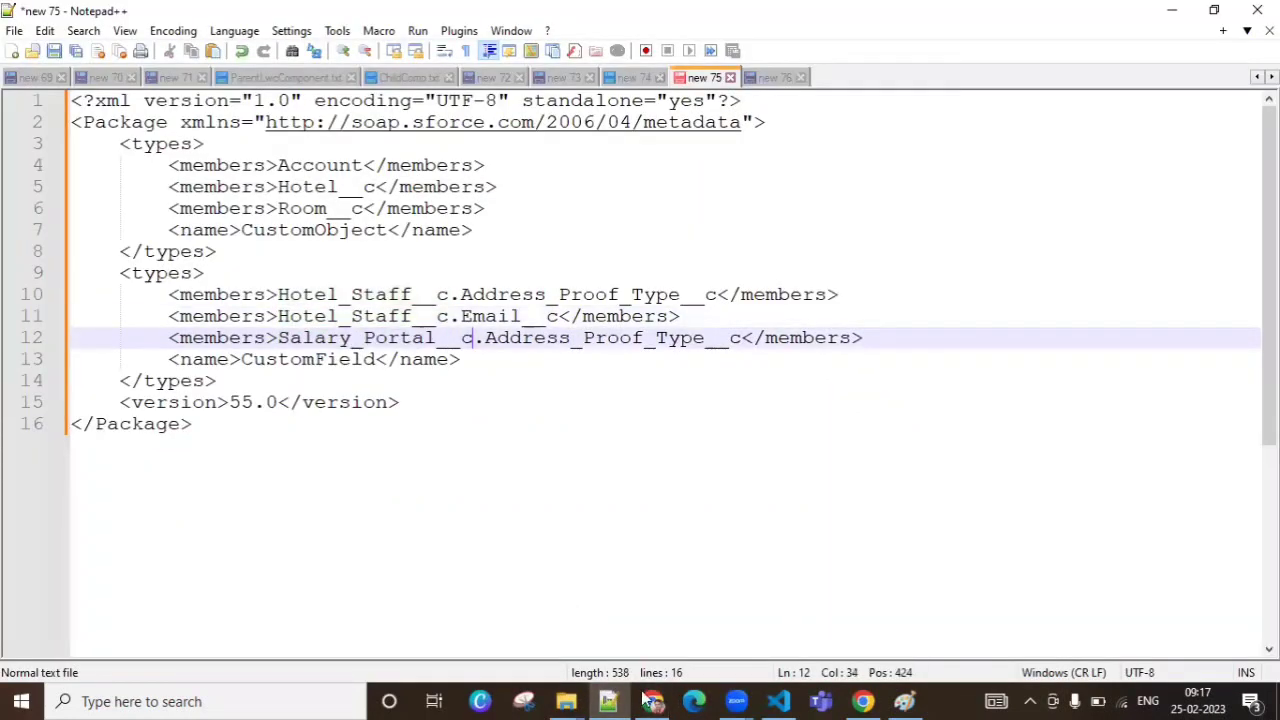
Step: Copy the Salary Id field's name, Name, from Salesforce and use it as the field of the Salary_Portal__c member in the Notepad++ manifest
key("alt+Tab")
left_click(421, 358)
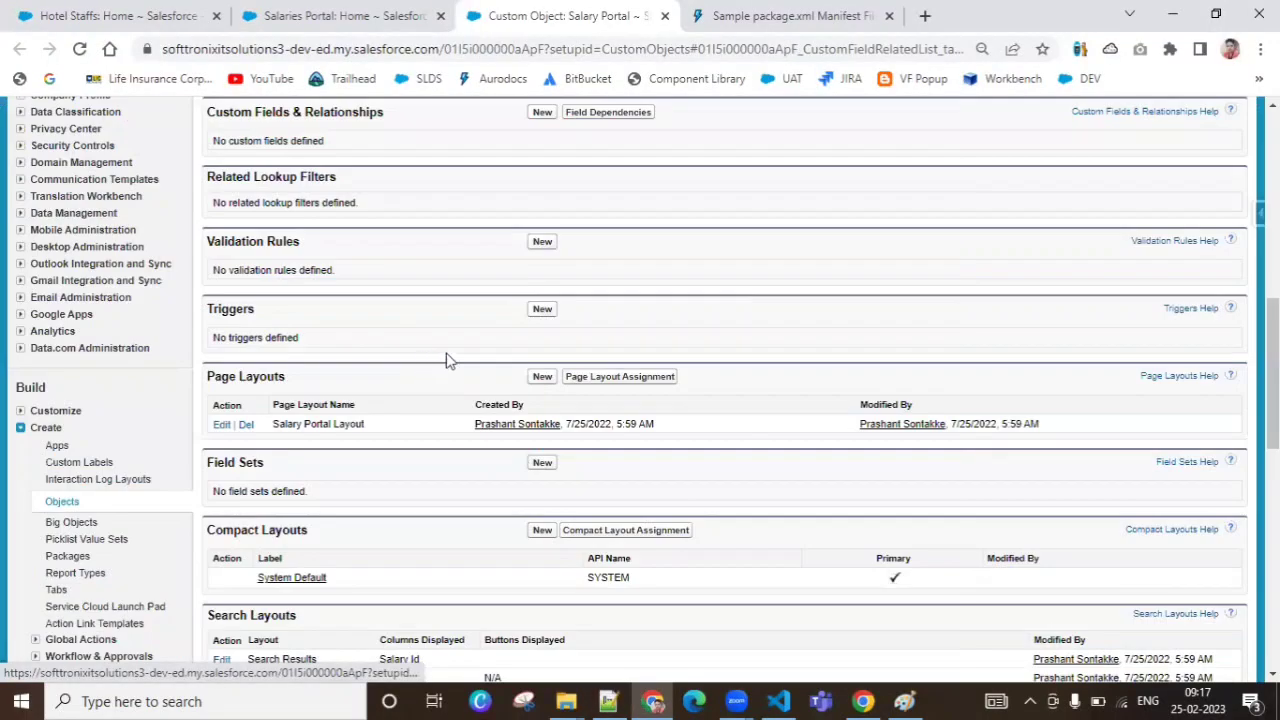
scroll(755, 305, "up", 8)
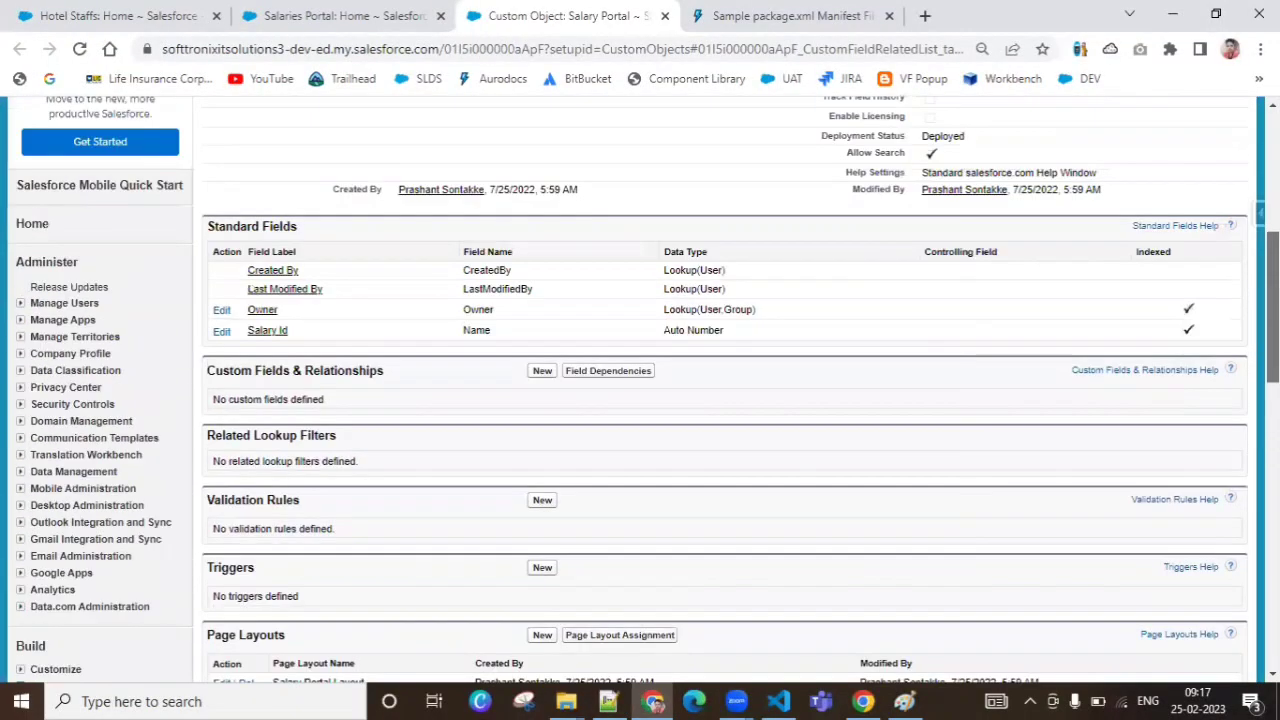
scroll(755, 305, "down", 5)
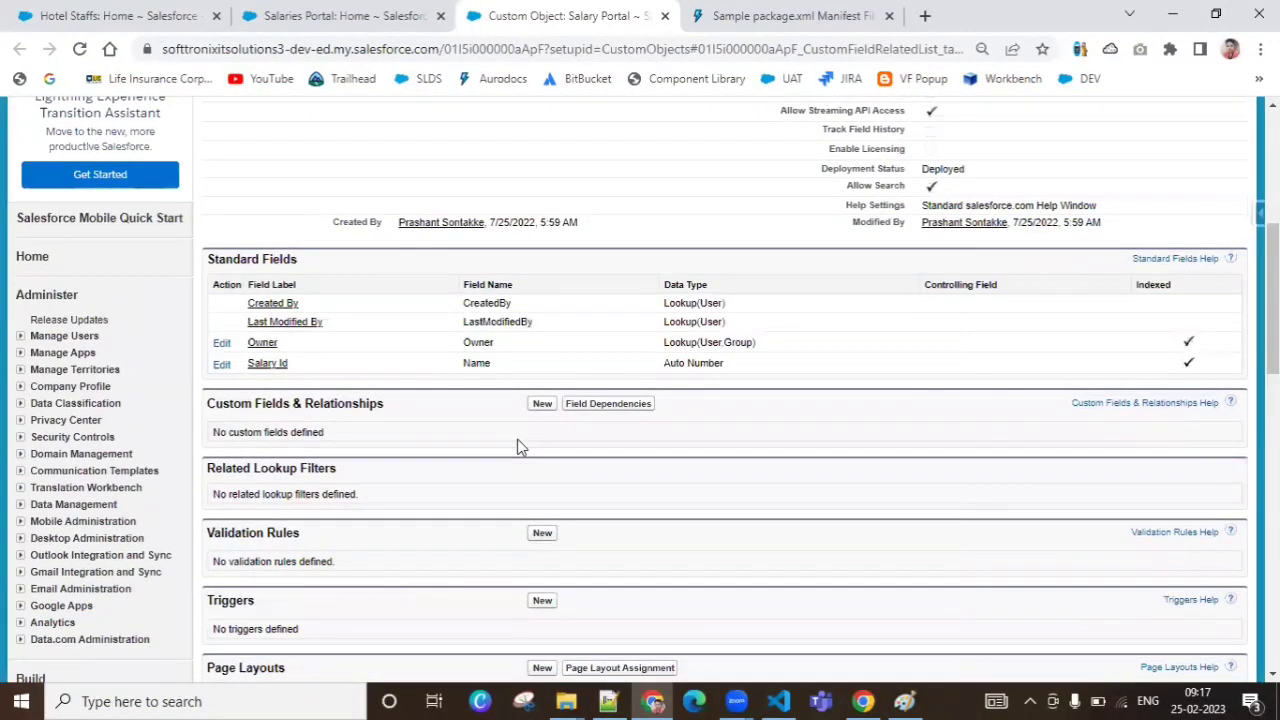
double_click(470, 363)
key("ctrl+c")
left_click(607, 701)
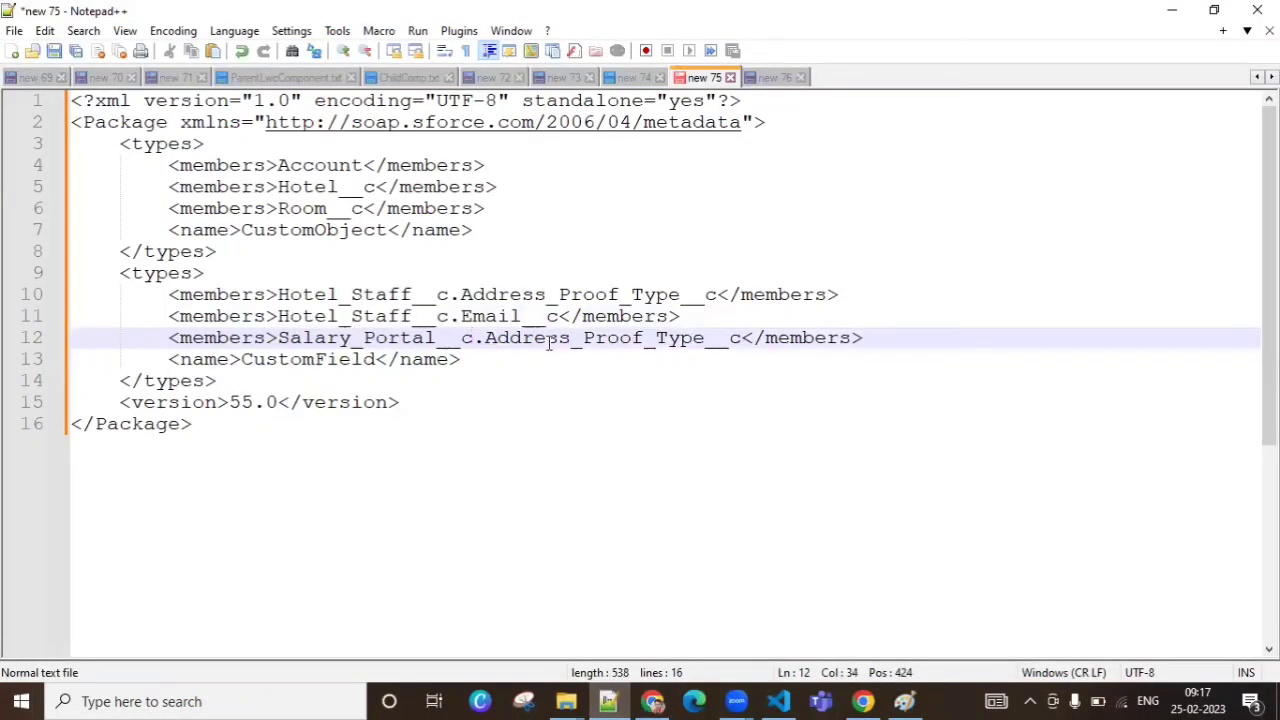
double_click(548, 338)
key("ctrl+v")
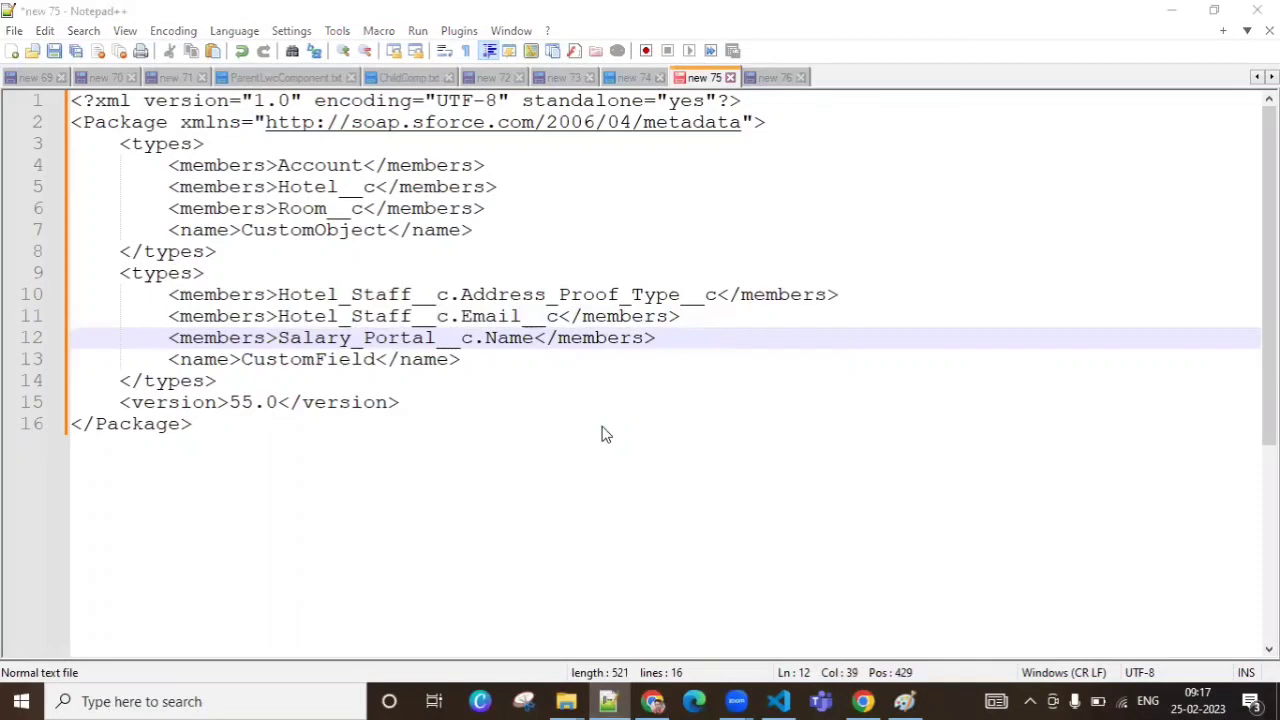
key("ctrl+s")
left_click(588, 453)
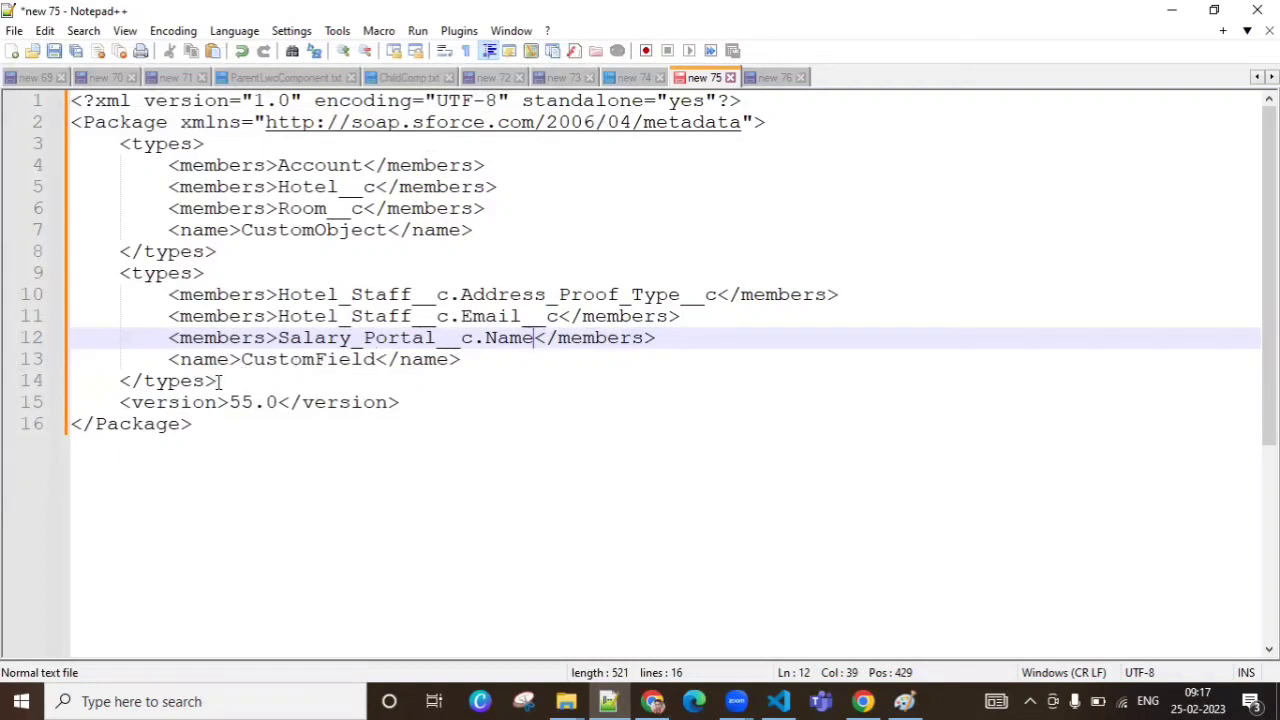
Step: Duplicate the whole CustomField types block directly below itself in the manifest
left_click_drag(220, 381, 120, 273)
key("ctrl+c")
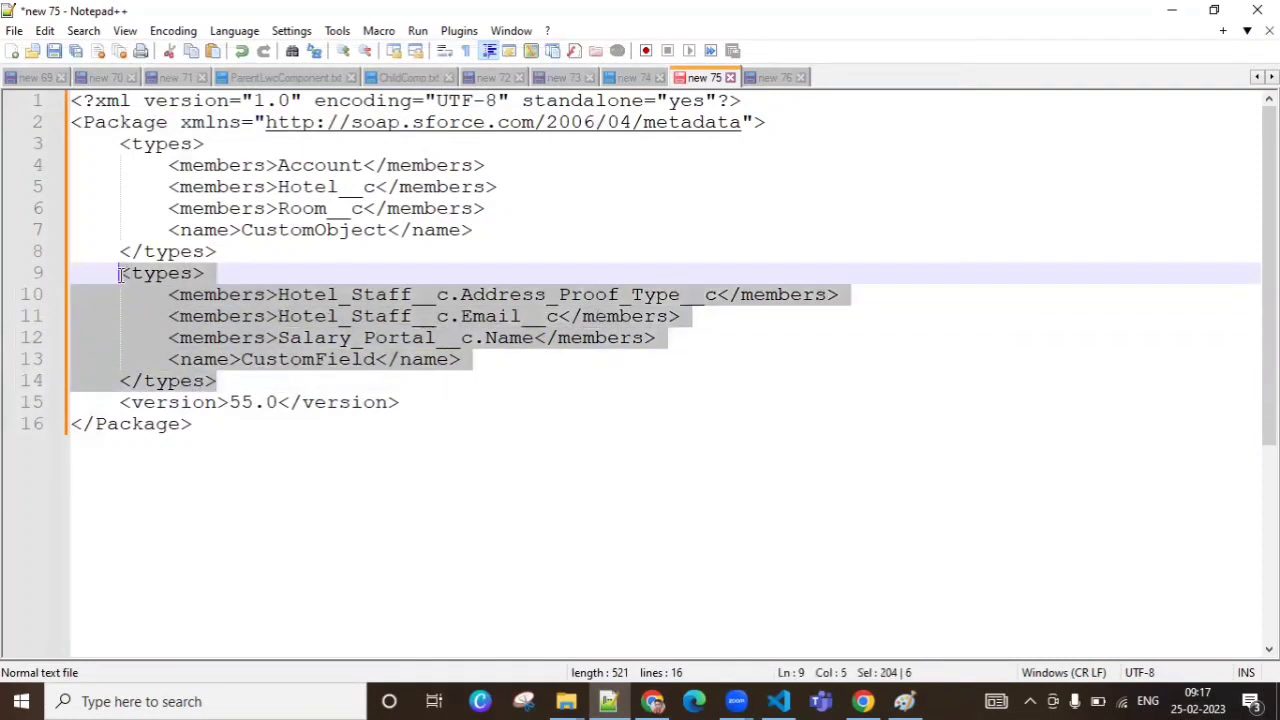
key("Right")
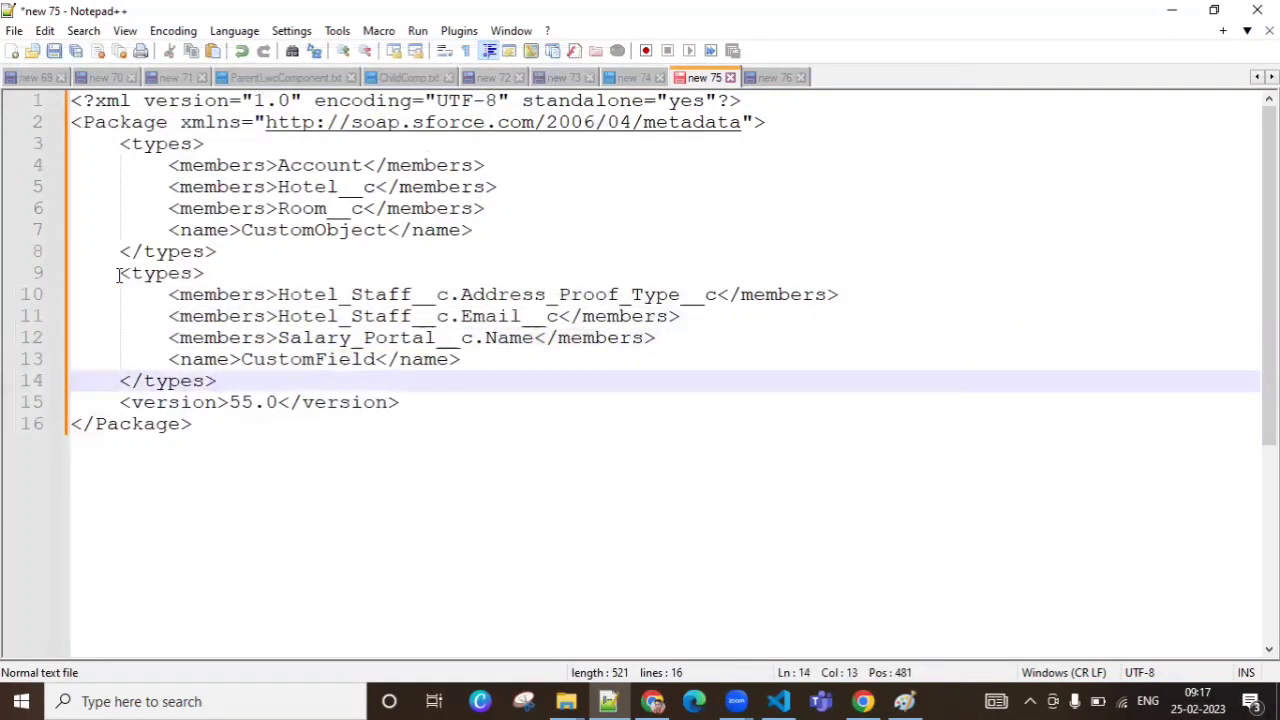
key("Return")
key("ctrl+v")
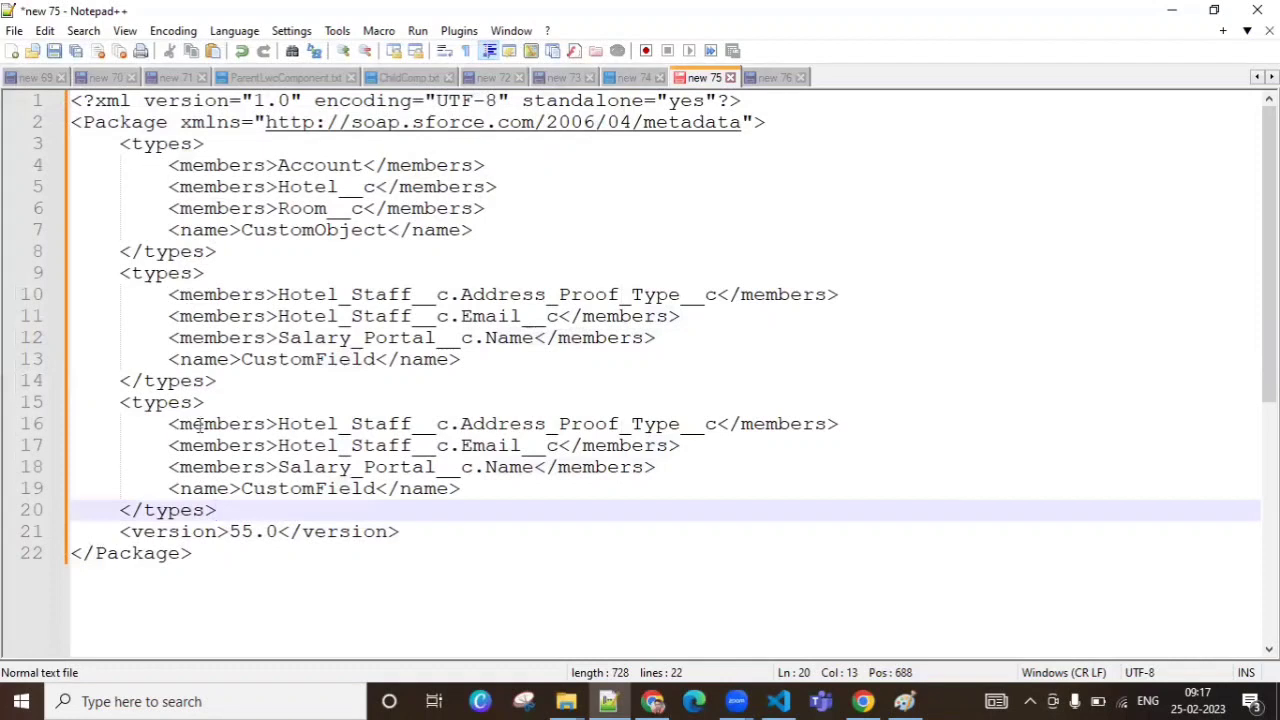
Step: Delete the Email__c and Salary_Portal__c member lines from the duplicated types block, including the leftover empty line
left_click_drag(169, 445, 655, 467)
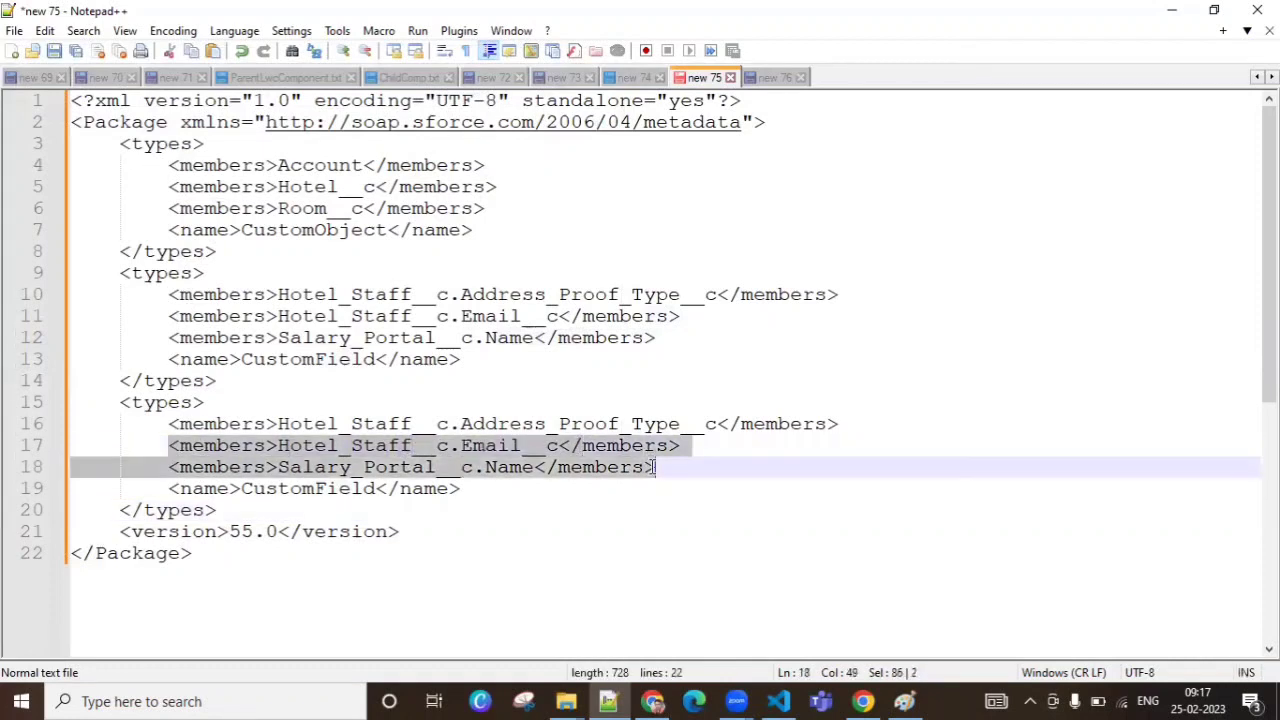
key("Delete")
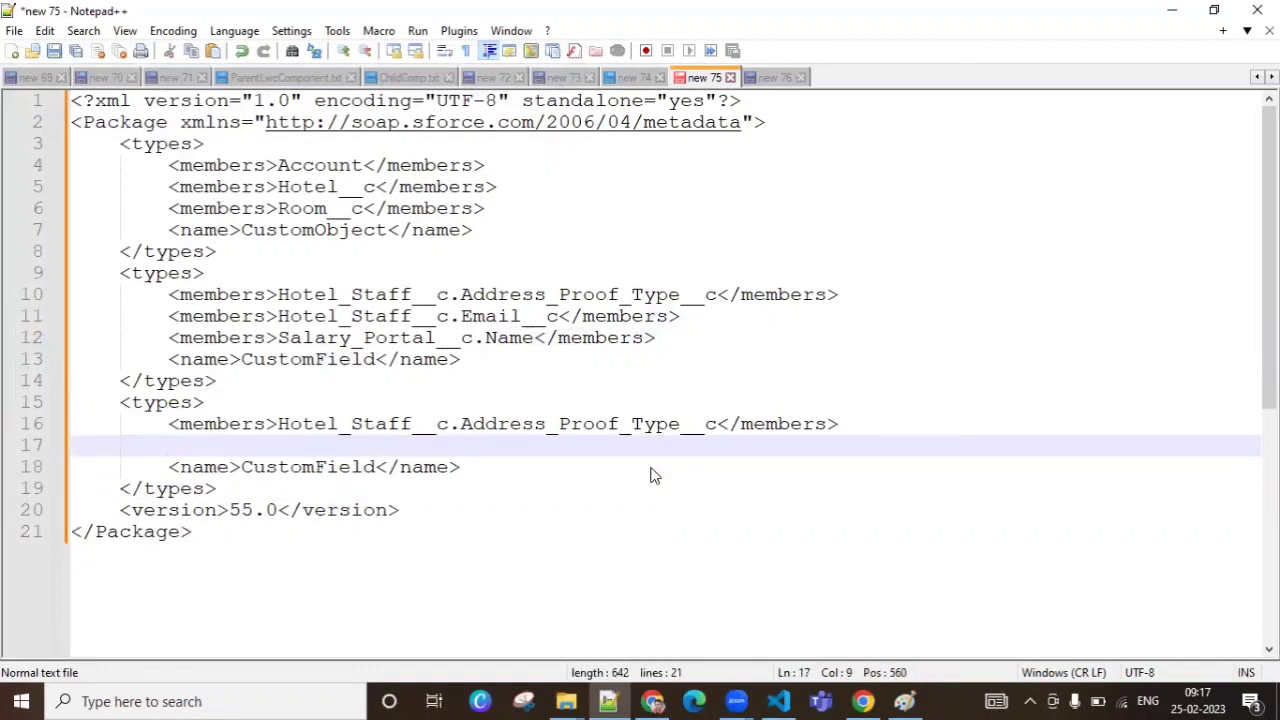
left_click(850, 428)
key("Delete")
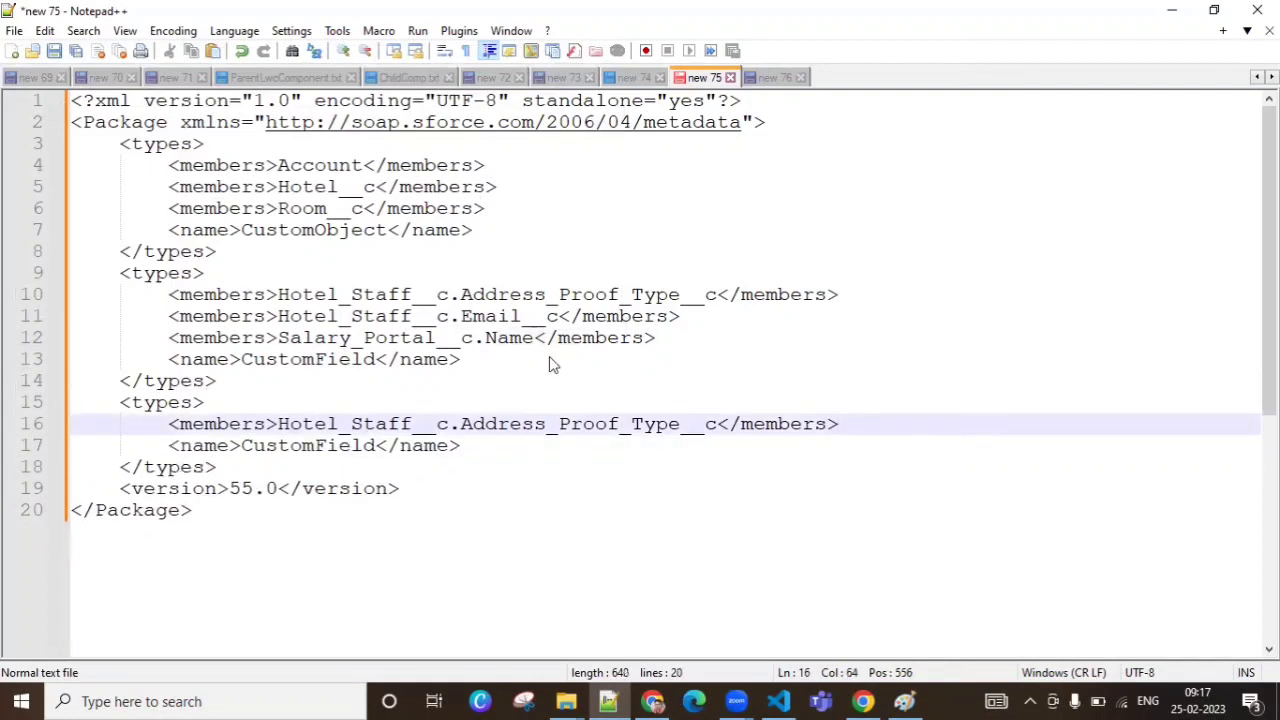
Step: Switch to Salesforce, search the setup for "Apex class" and open the Apex Classes list
key("alt+Tab")
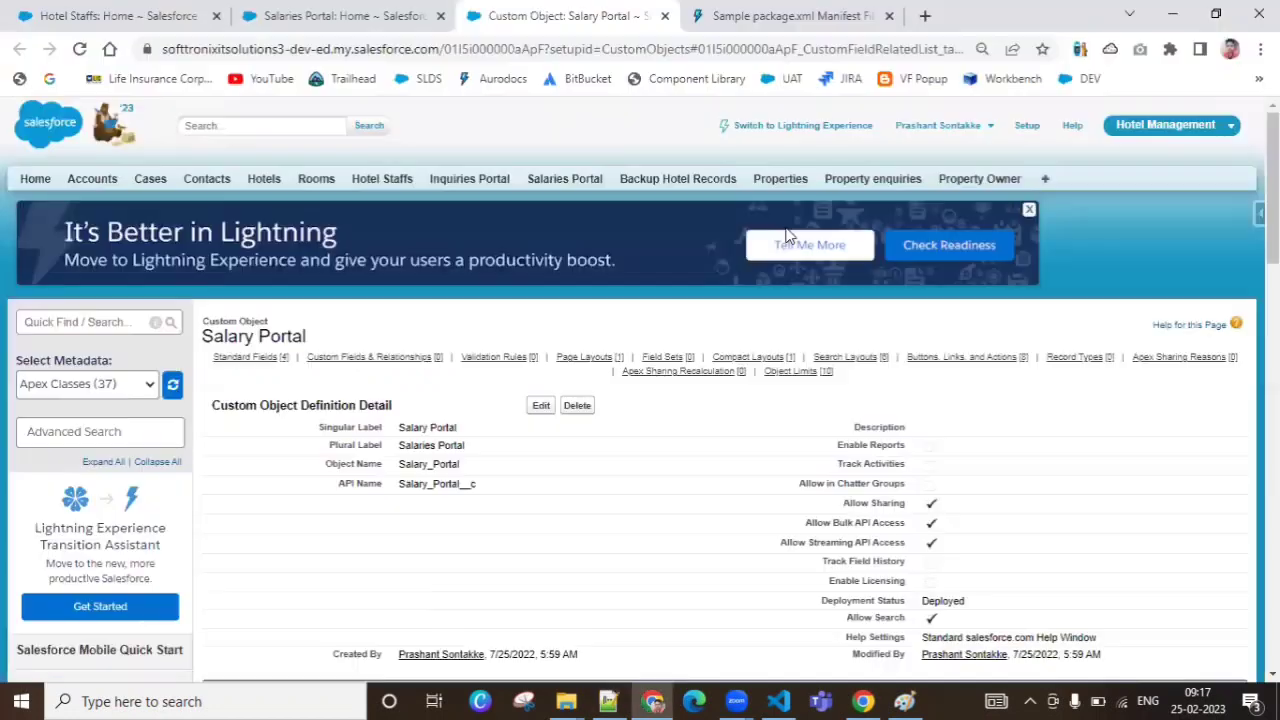
left_click(98, 320)
type("Apex class")
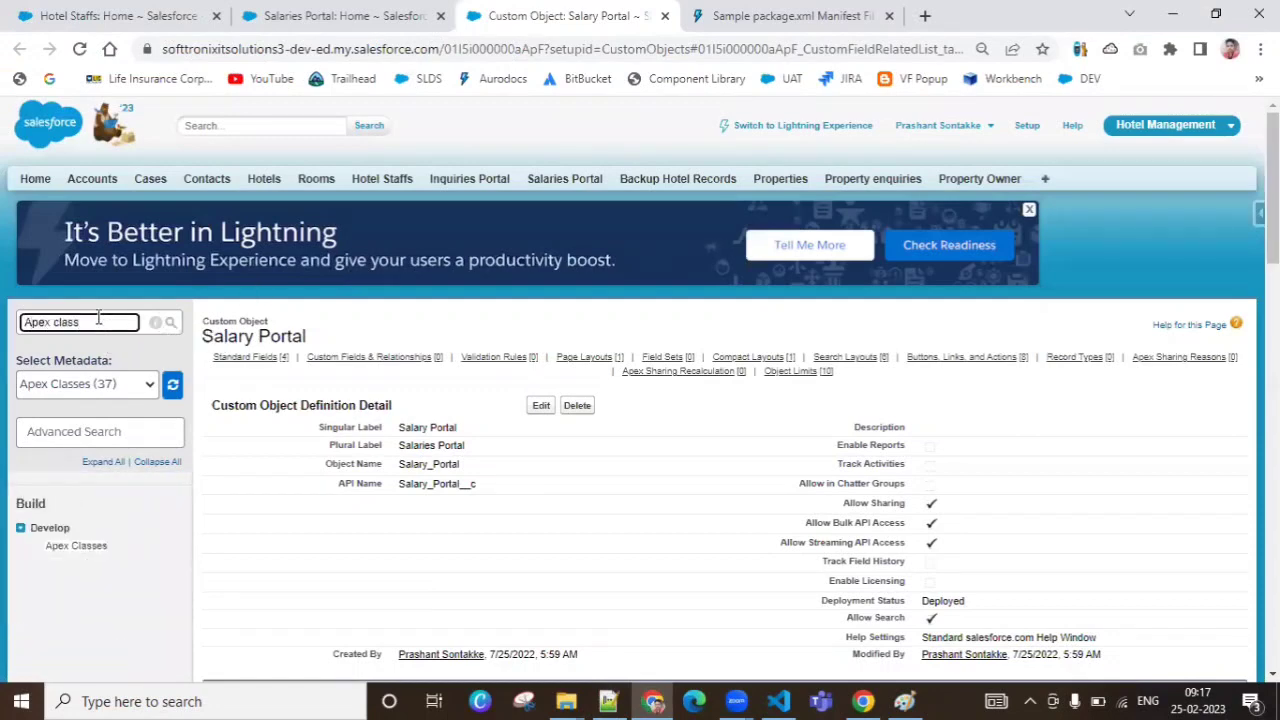
left_click(76, 545)
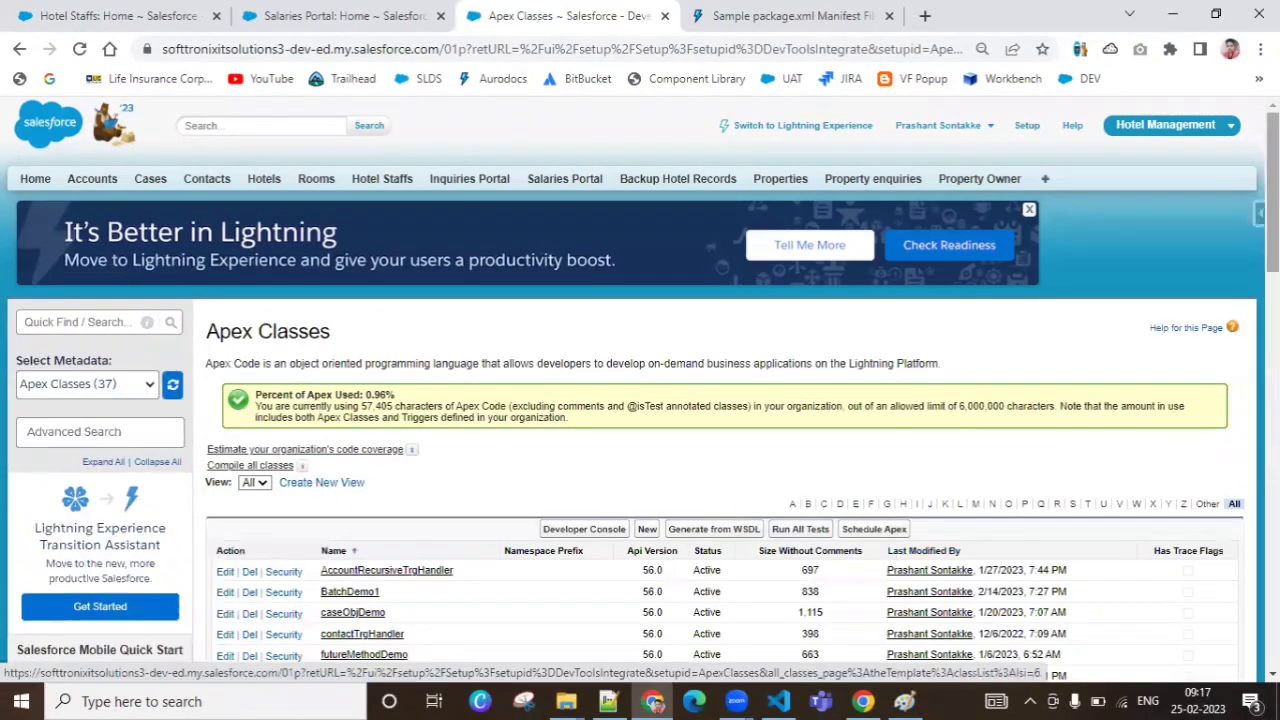
Step: Copy the class name AccountRecursiveTrgHandler and paste it in Notepad++ as the remaining member of the last types block
scroll(480, 400, "down", 3)
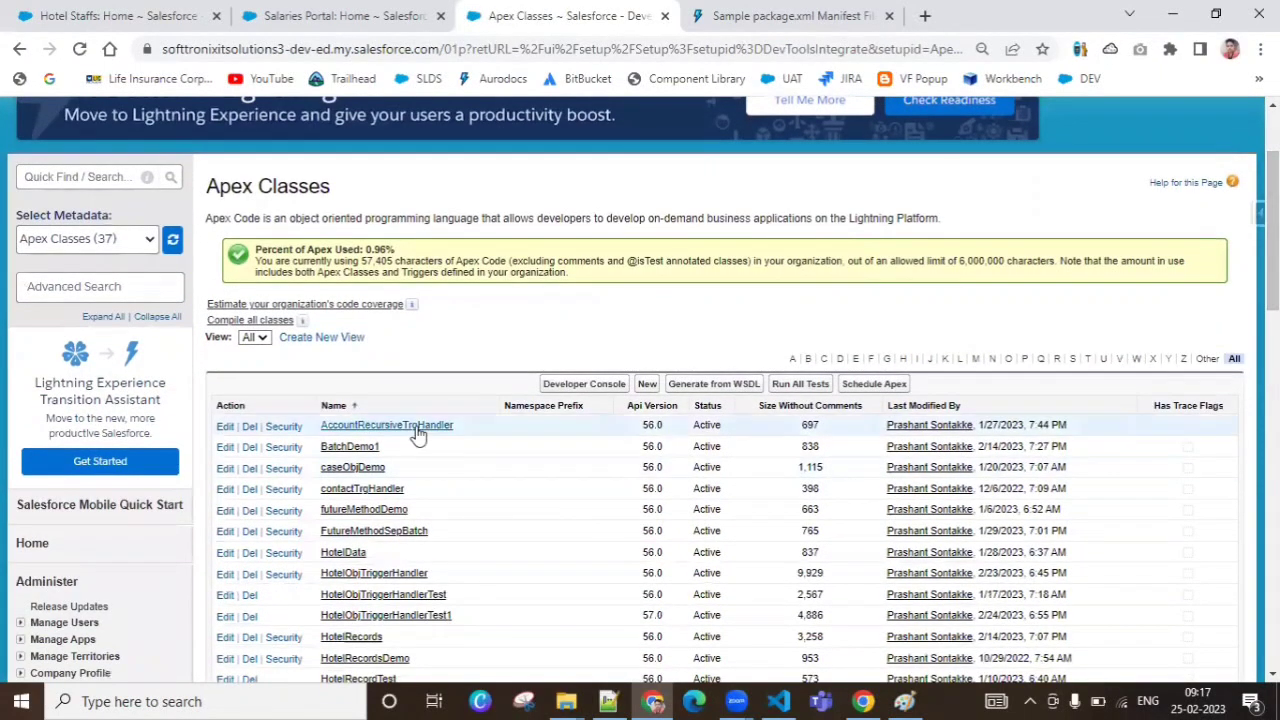
left_click_drag(462, 427, 322, 437)
key("ctrl+c")
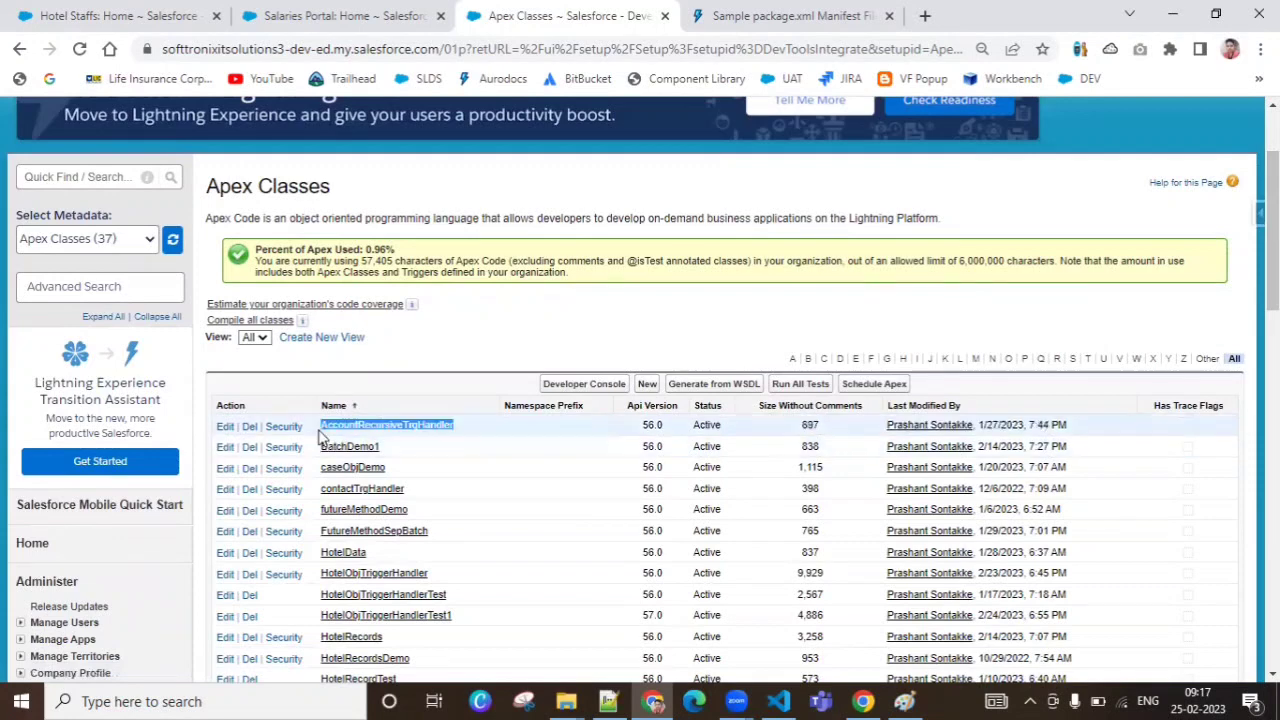
left_click(606, 700)
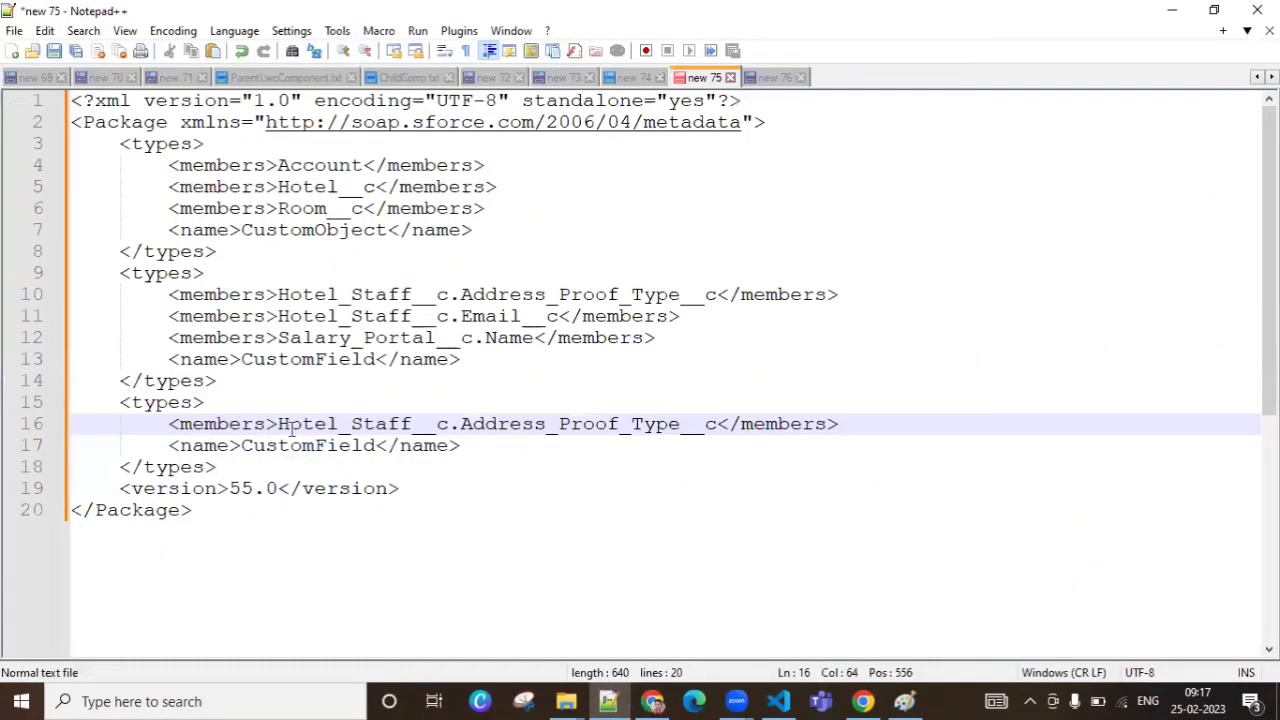
left_click_drag(277, 424, 712, 430)
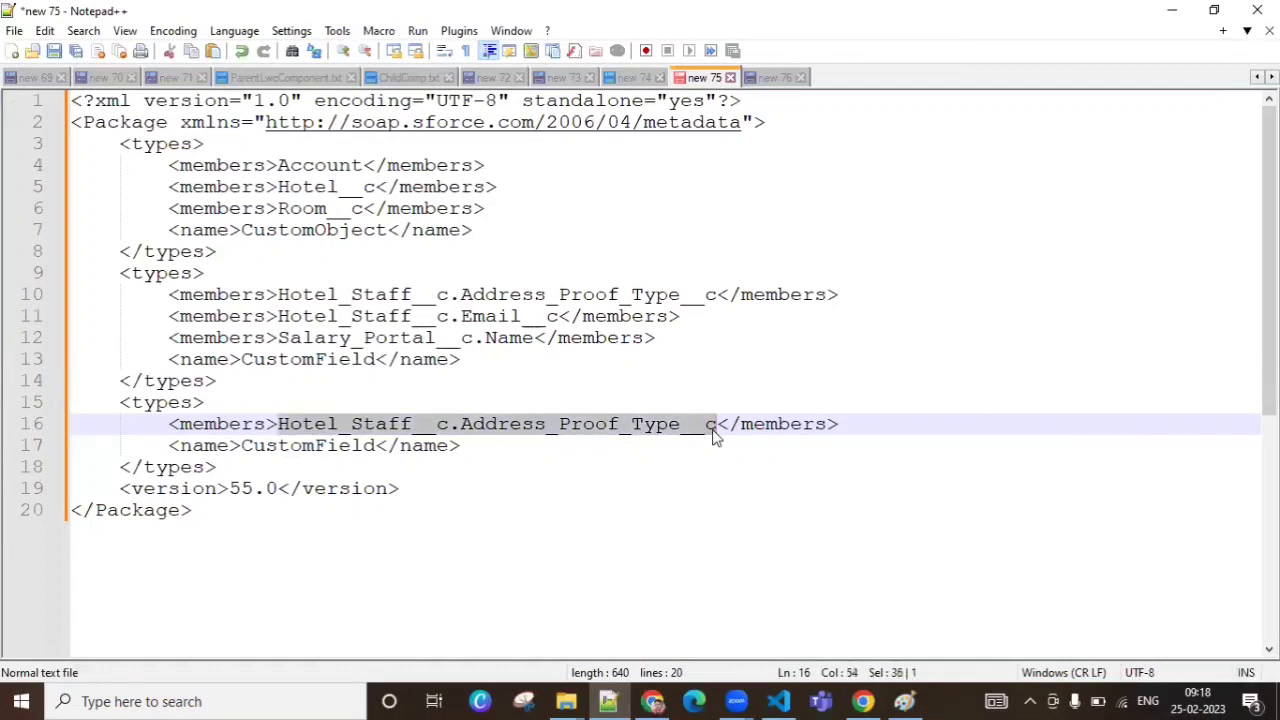
key("ctrl+v")
Step: Replace the last types block's name with ApexClass, copied from the sample manifest in the file new 76
double_click(307, 447)
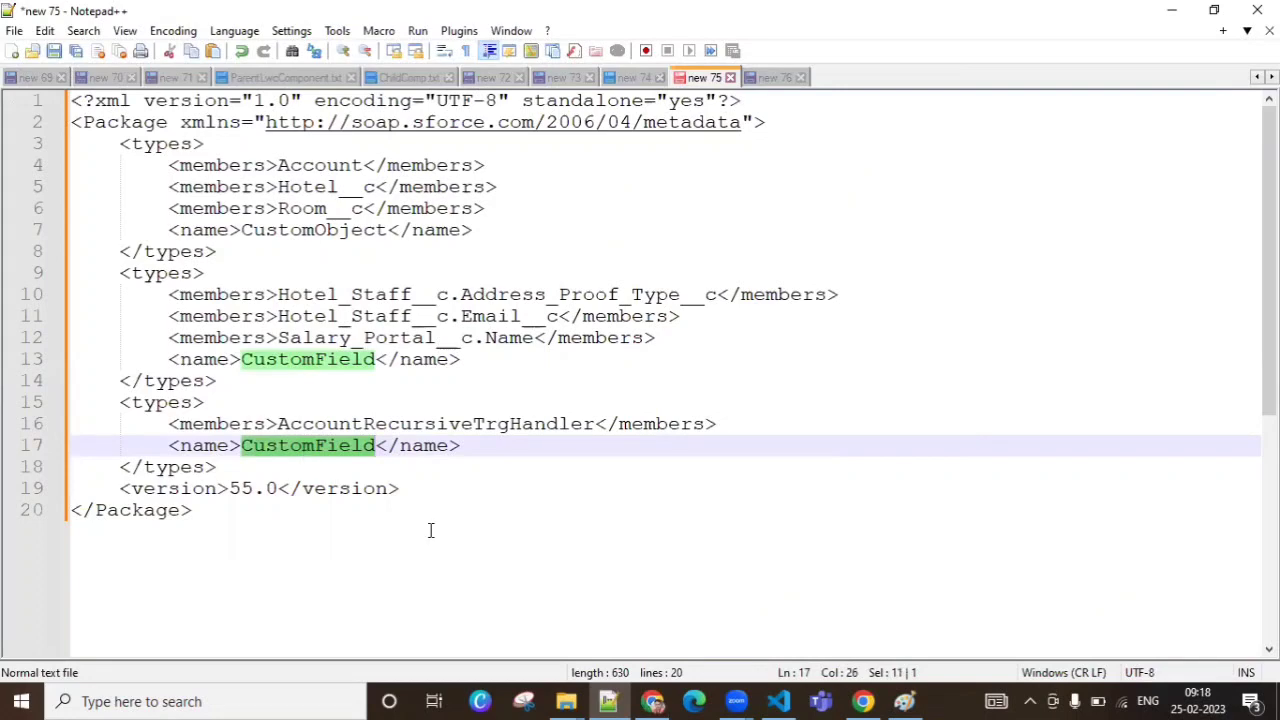
left_click(774, 78)
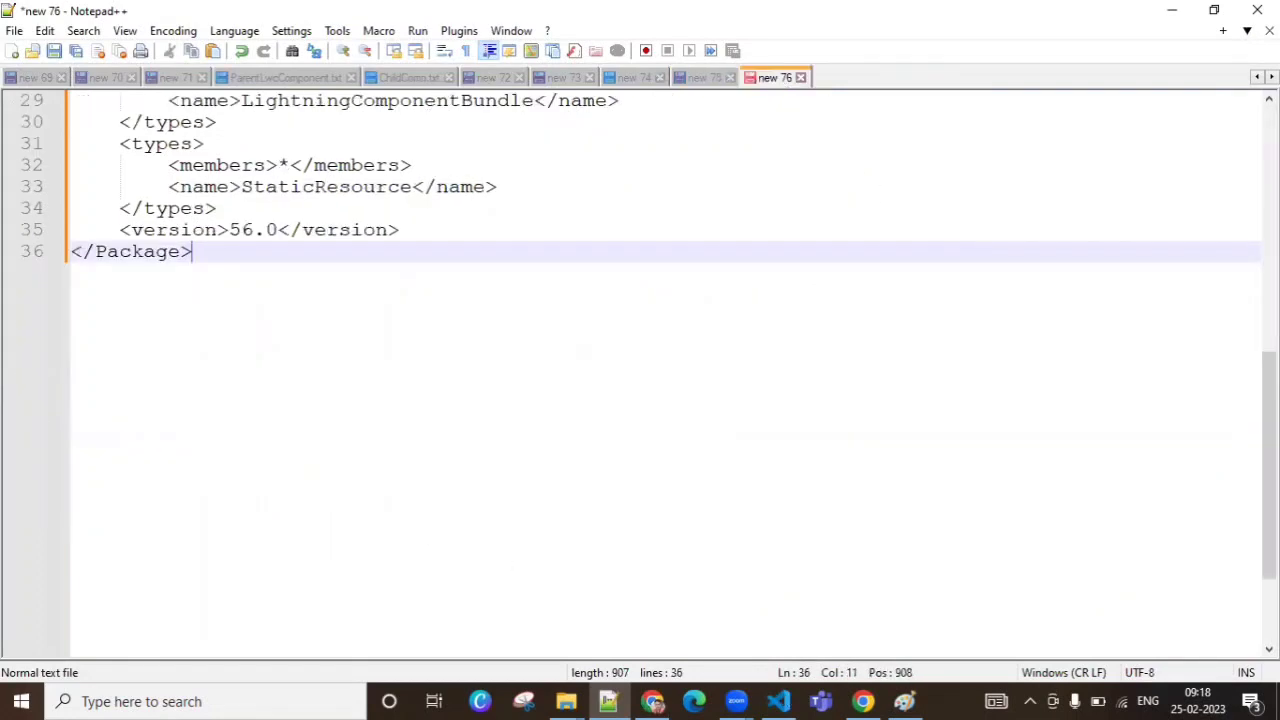
scroll(640, 370, "up", 9)
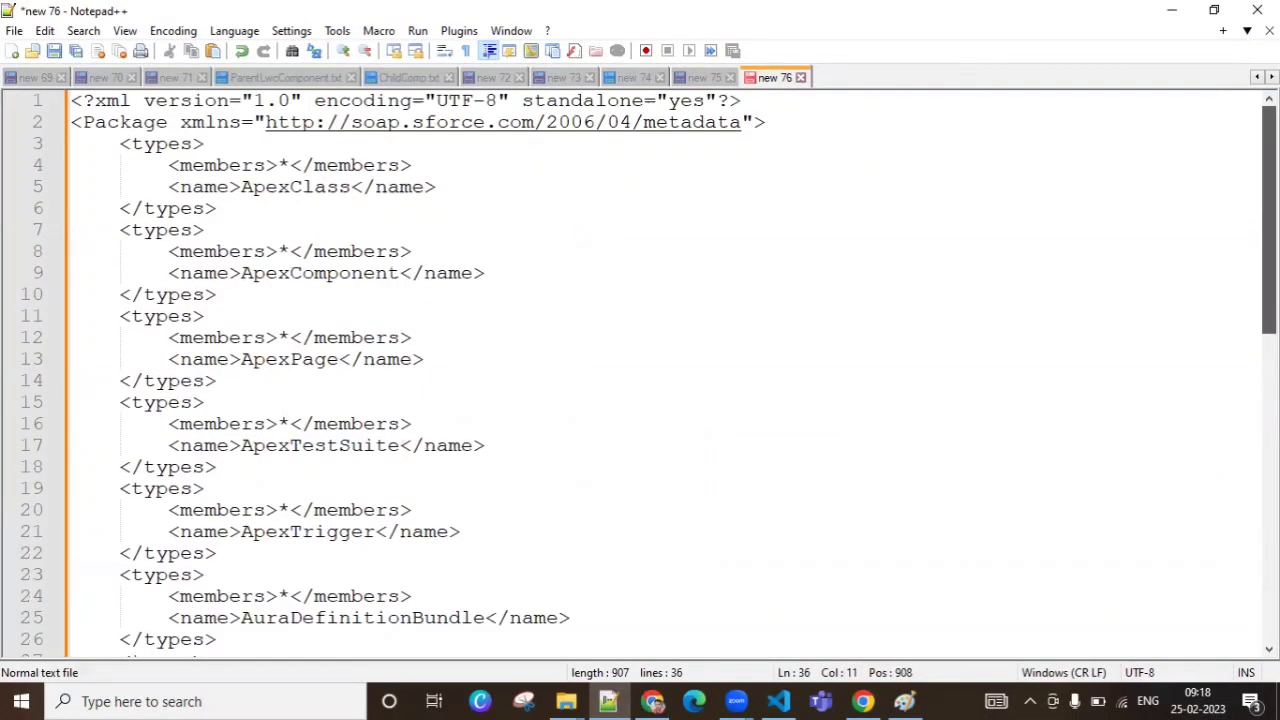
double_click(300, 187)
key("ctrl+c")
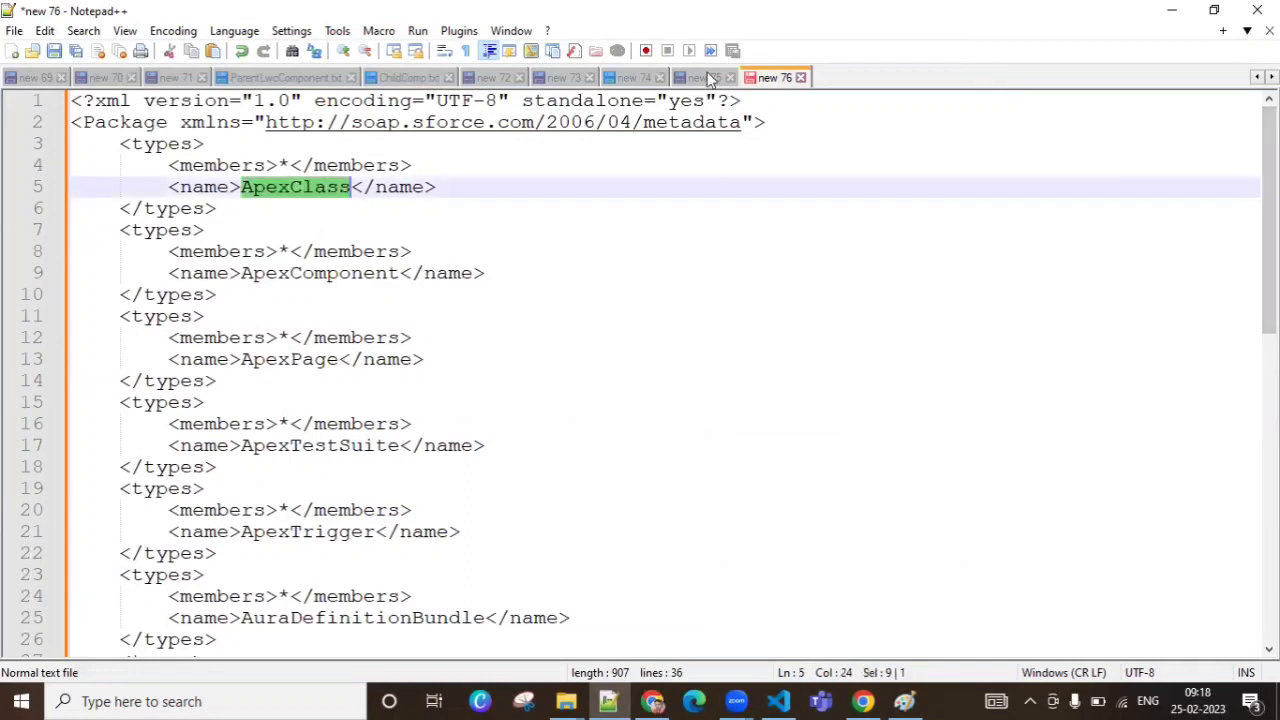
key("ctrl+Tab")
left_click(314, 446)
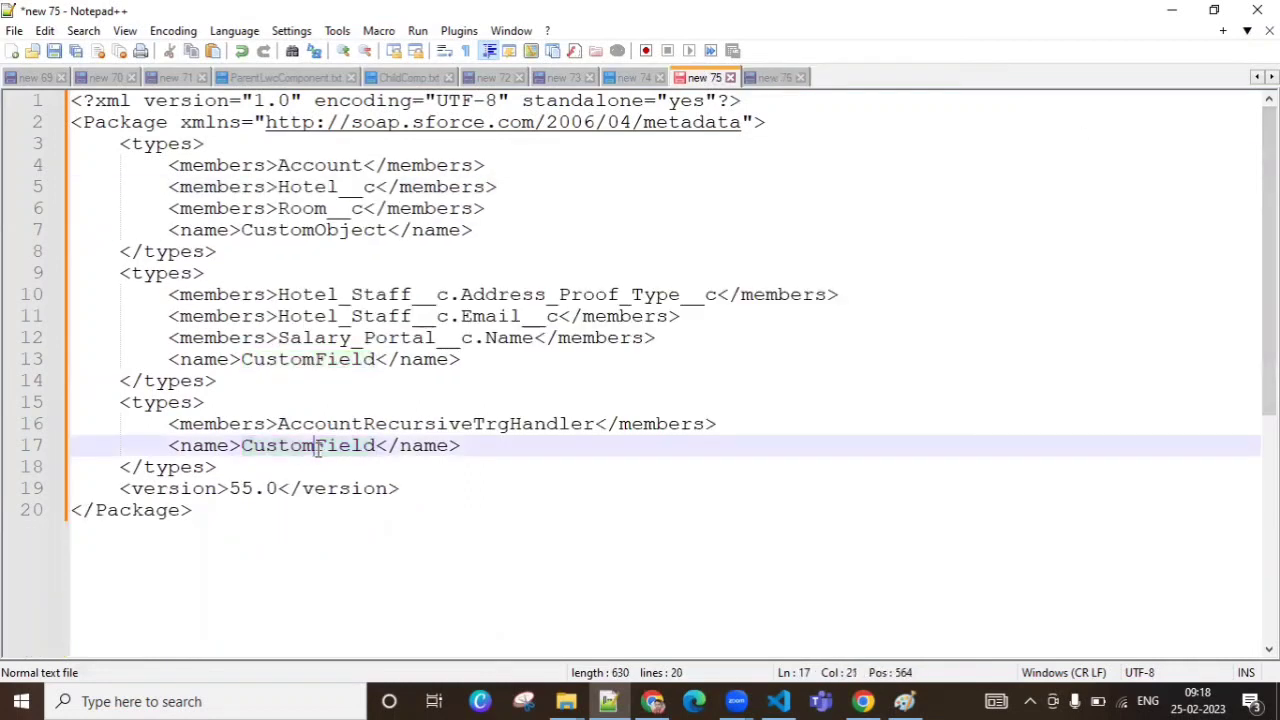
double_click(316, 446)
key("ctrl+v")
Step: Duplicate the ApexClass types block directly below itself
left_click_drag(217, 467, 111, 410)
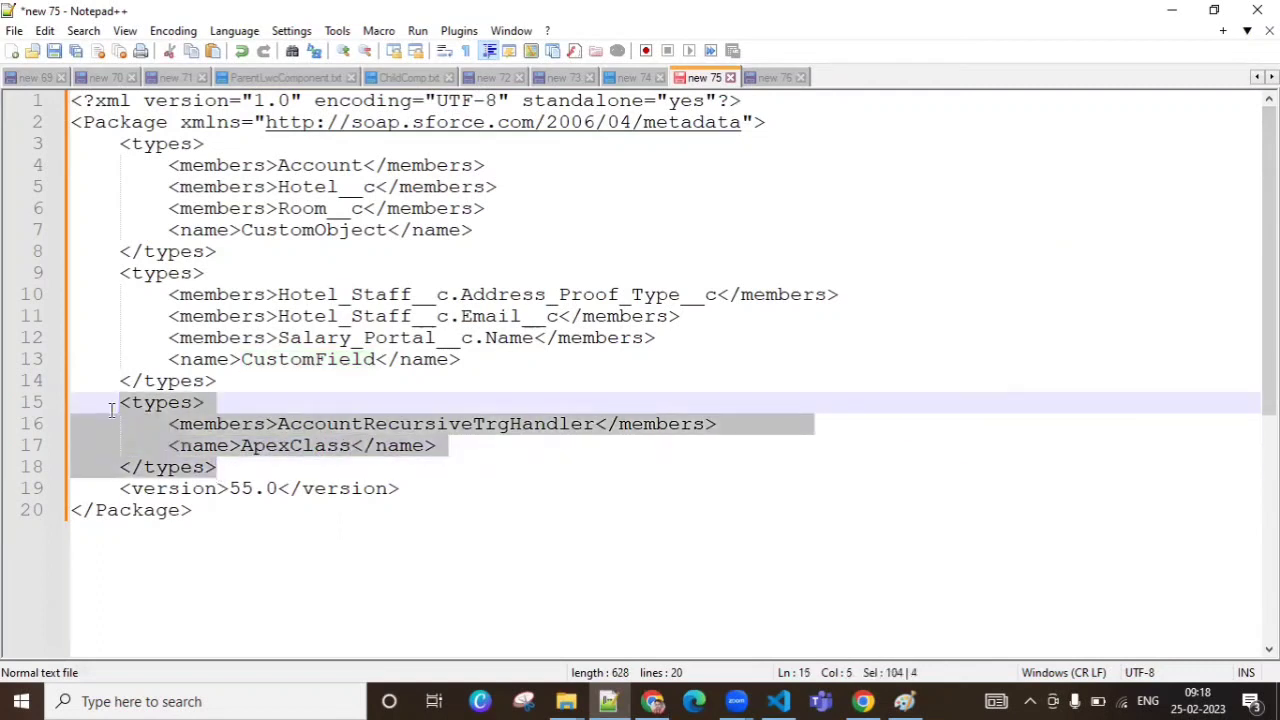
key("Right")
key("Return")
type("<types>         <members>AccountRecursiveTrgHandler</members>         <name>ApexClass</name>     </types>")
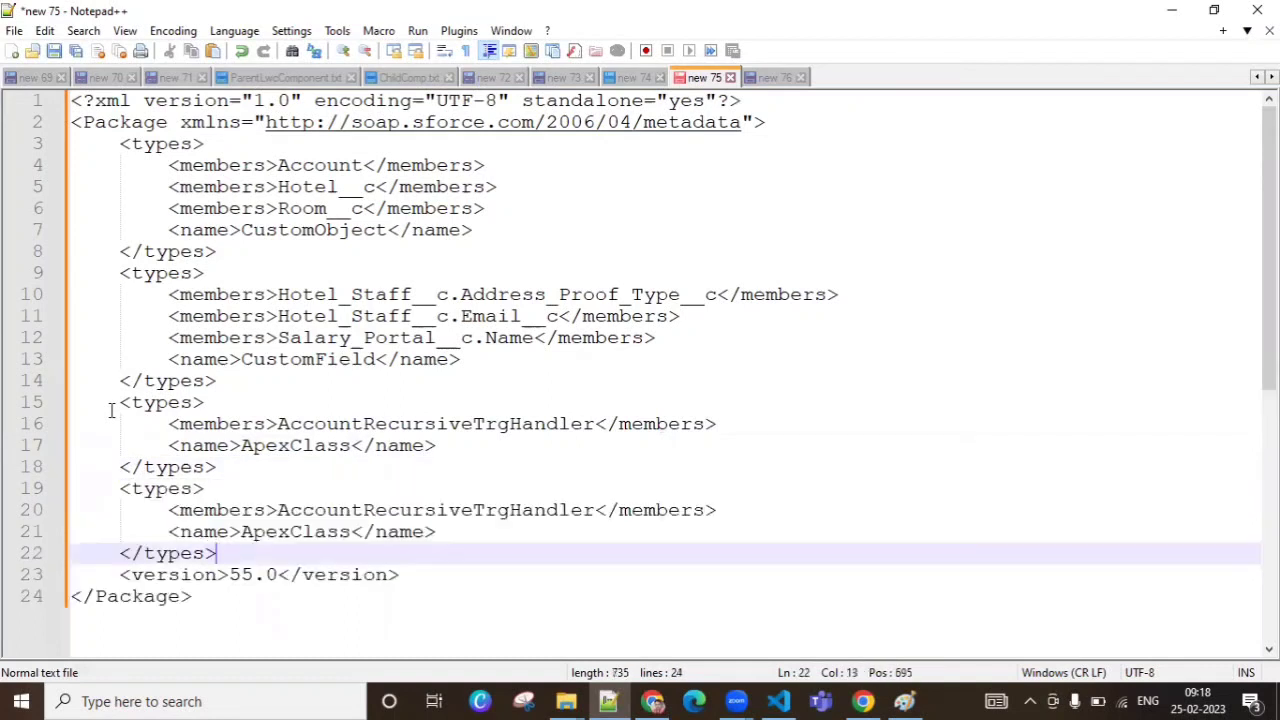
Step: Change the name of the duplicated ApexClass block to ApexTriger
left_click(296, 532)
key("shift+Right")
key("shift+Right")
key("shift+Right")
key("shift+Right")
key("shift+Right")
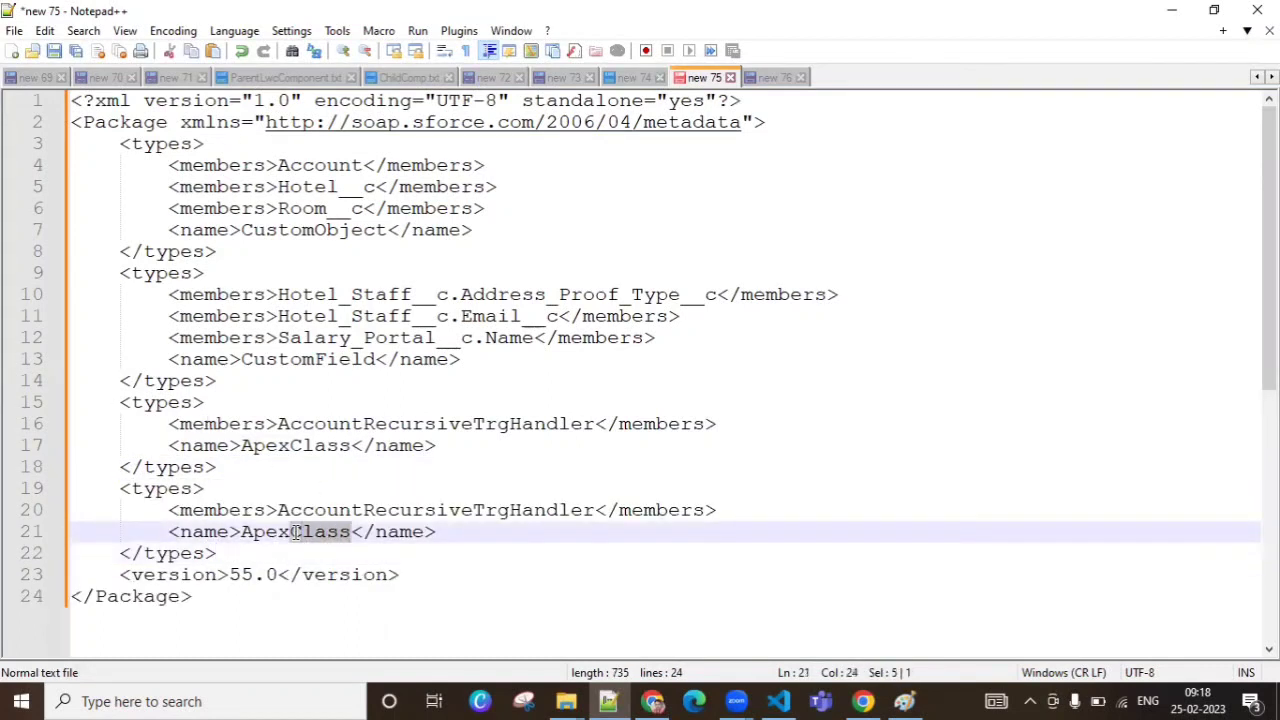
type("Triger")
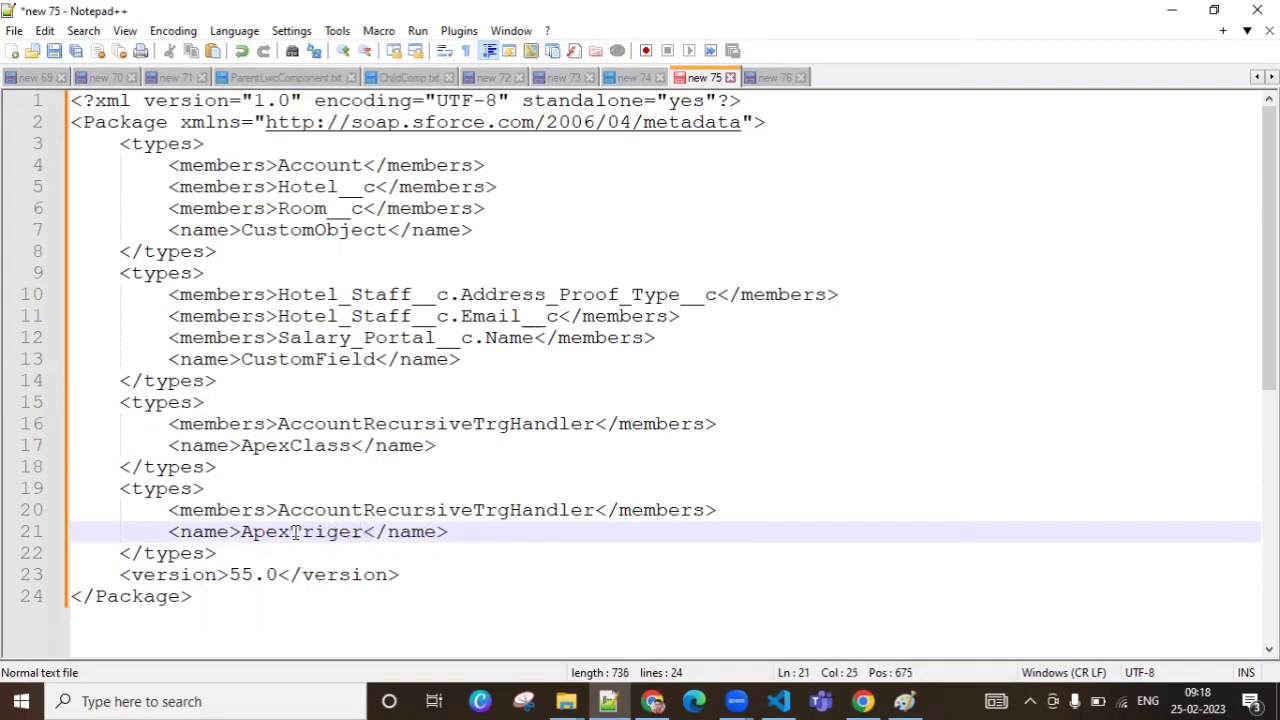
Step: Switch to Chrome, search the Salesforce setup for "Apex trigger" and open the Apex Triggers page
left_click(610, 701)
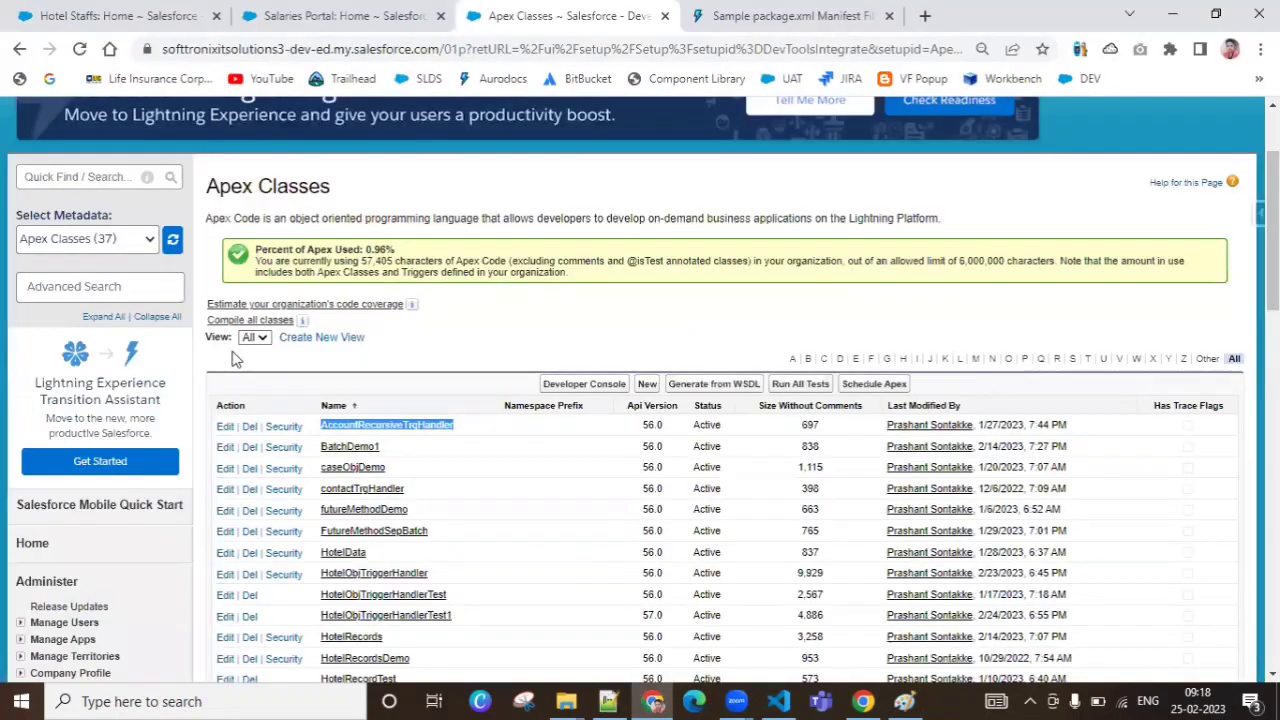
left_click(113, 176)
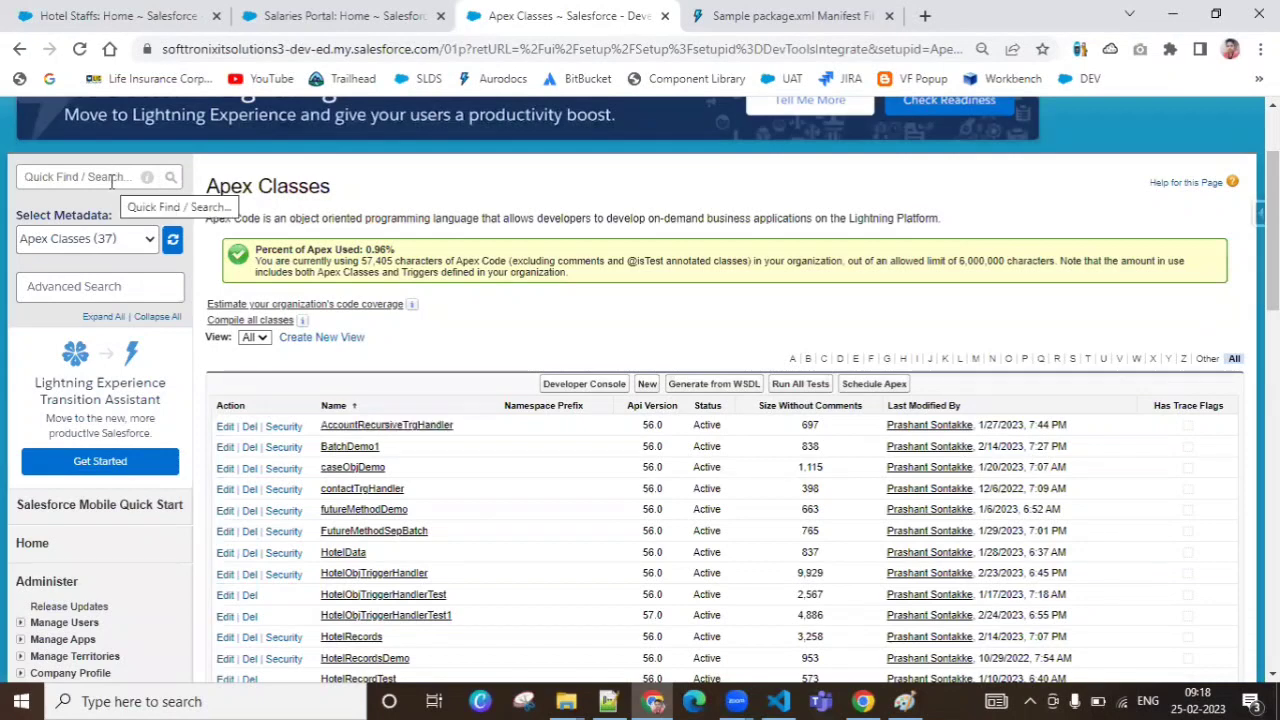
left_click(113, 176)
type("Apex tr")
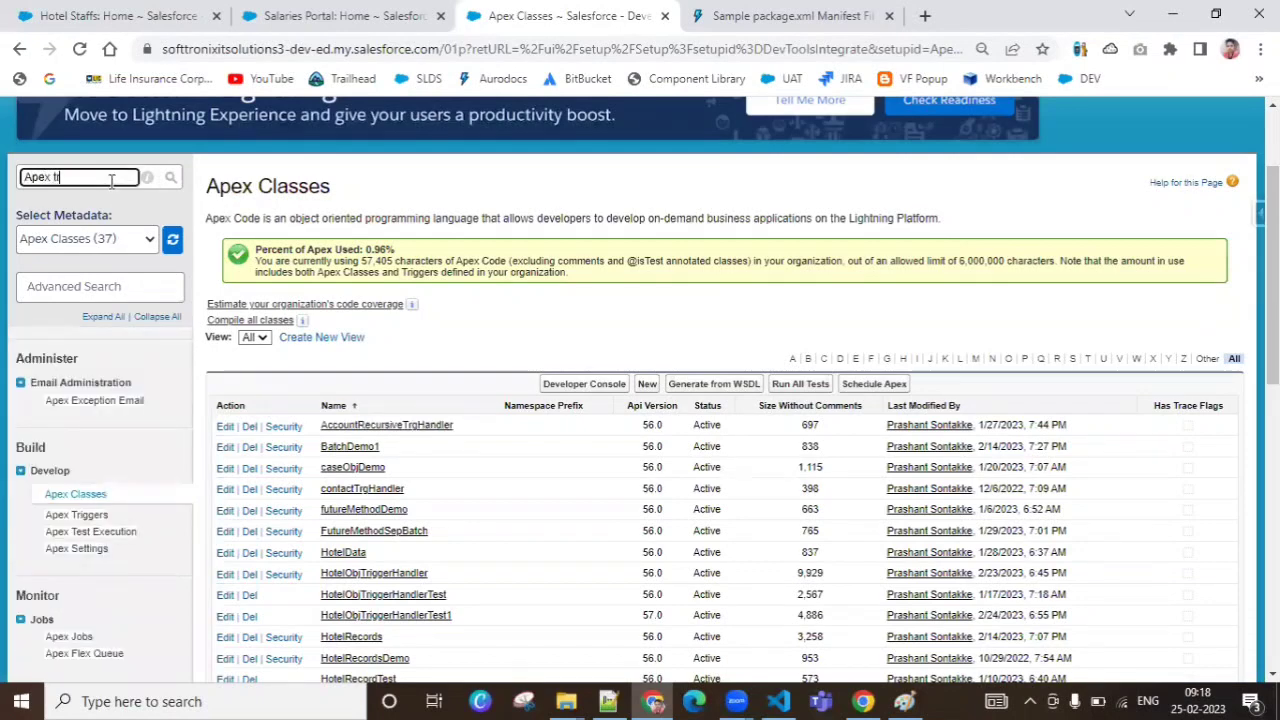
type("igger")
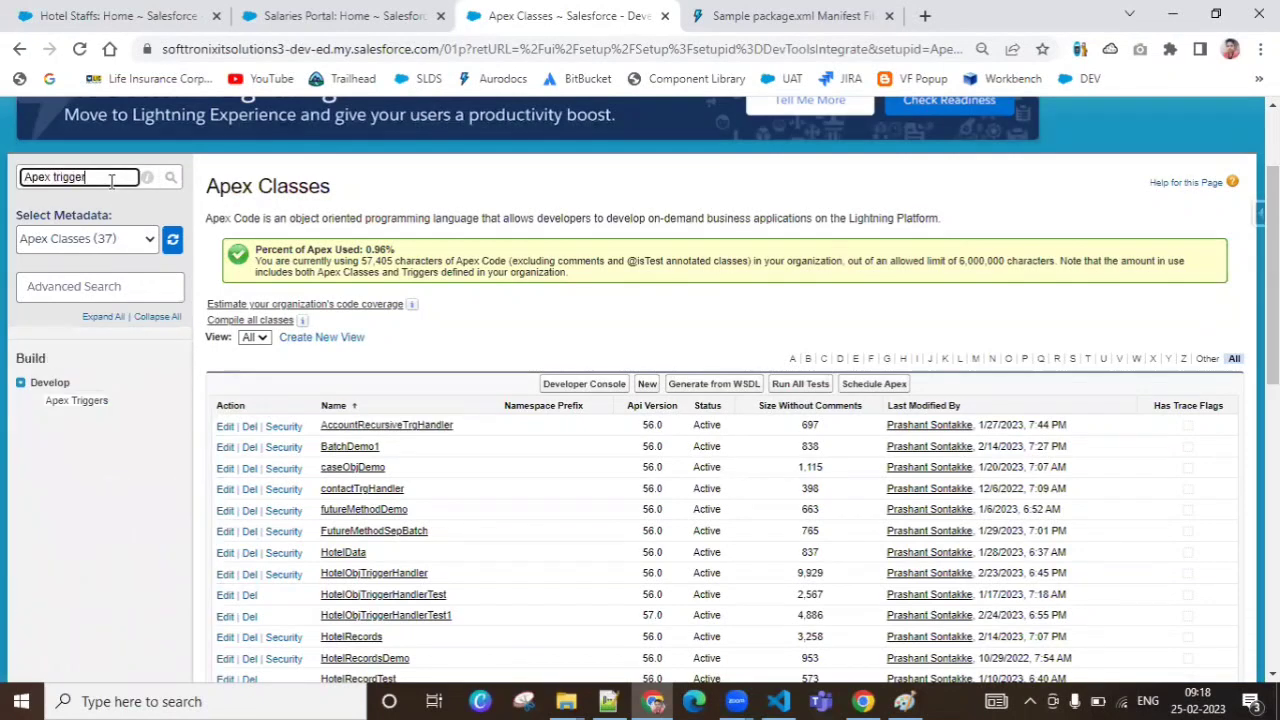
left_click(72, 402)
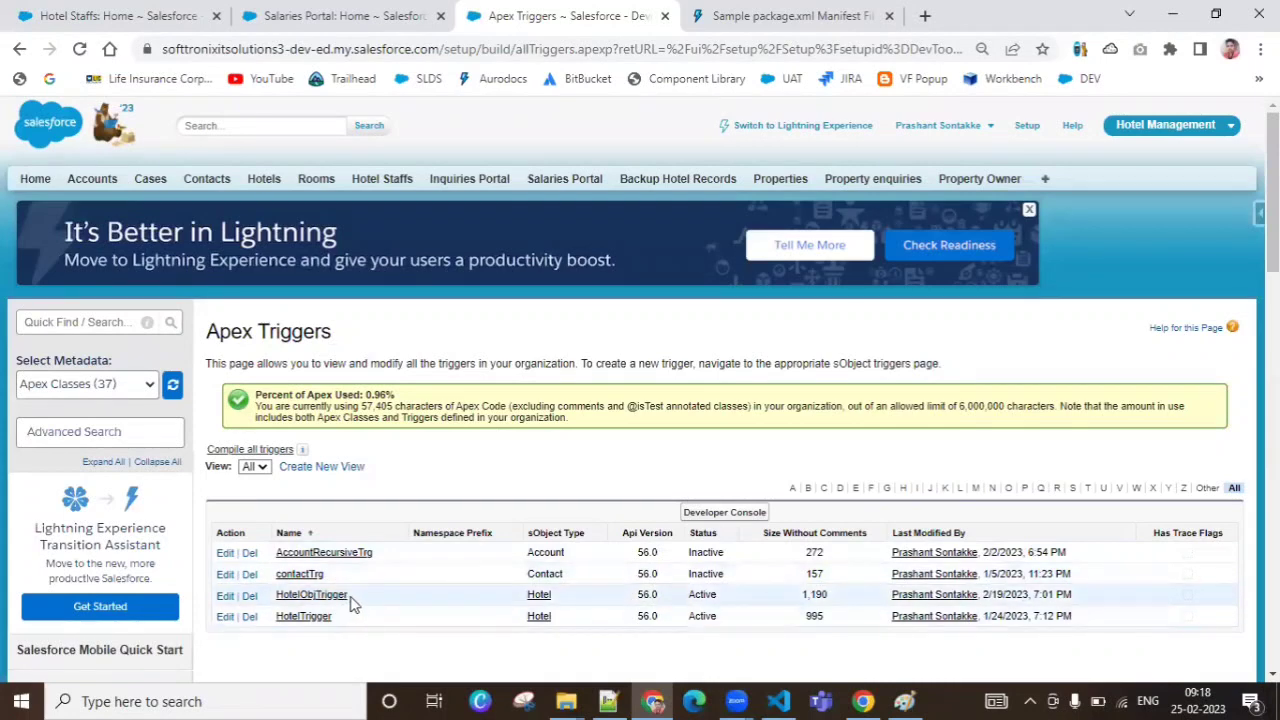
Step: Copy the trigger name HotelObjTrigger and paste it in Notepad++ over the member of the ApexTriger types block
left_click_drag(352, 598, 274, 596)
key("ctrl+c")
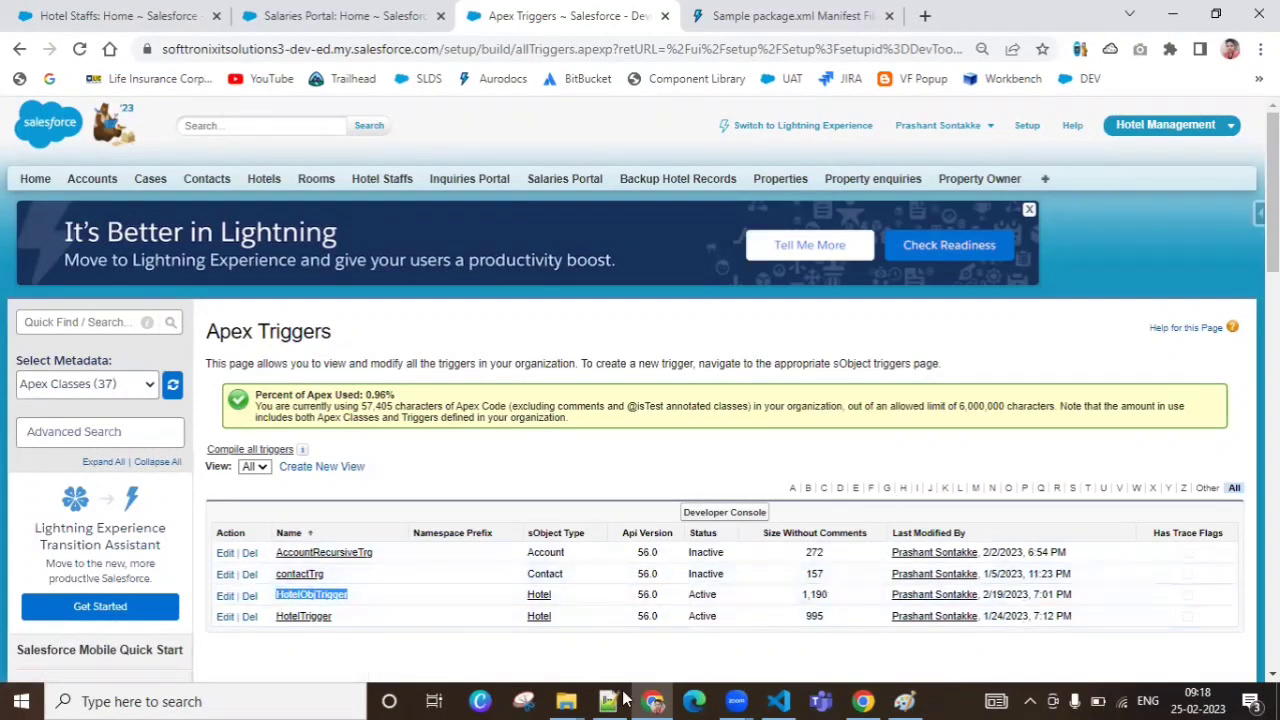
key("alt+Tab")
left_click_drag(278, 508, 597, 510)
key("ctrl+v")
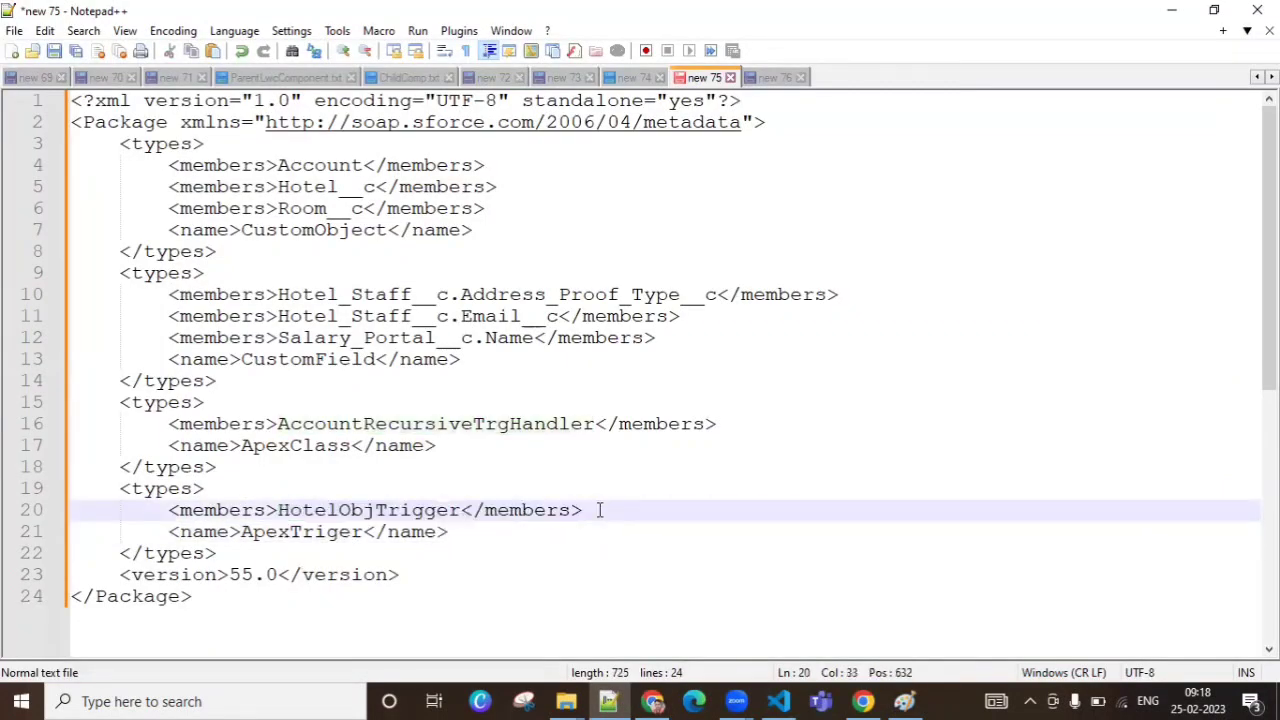
key("ctrl+s")
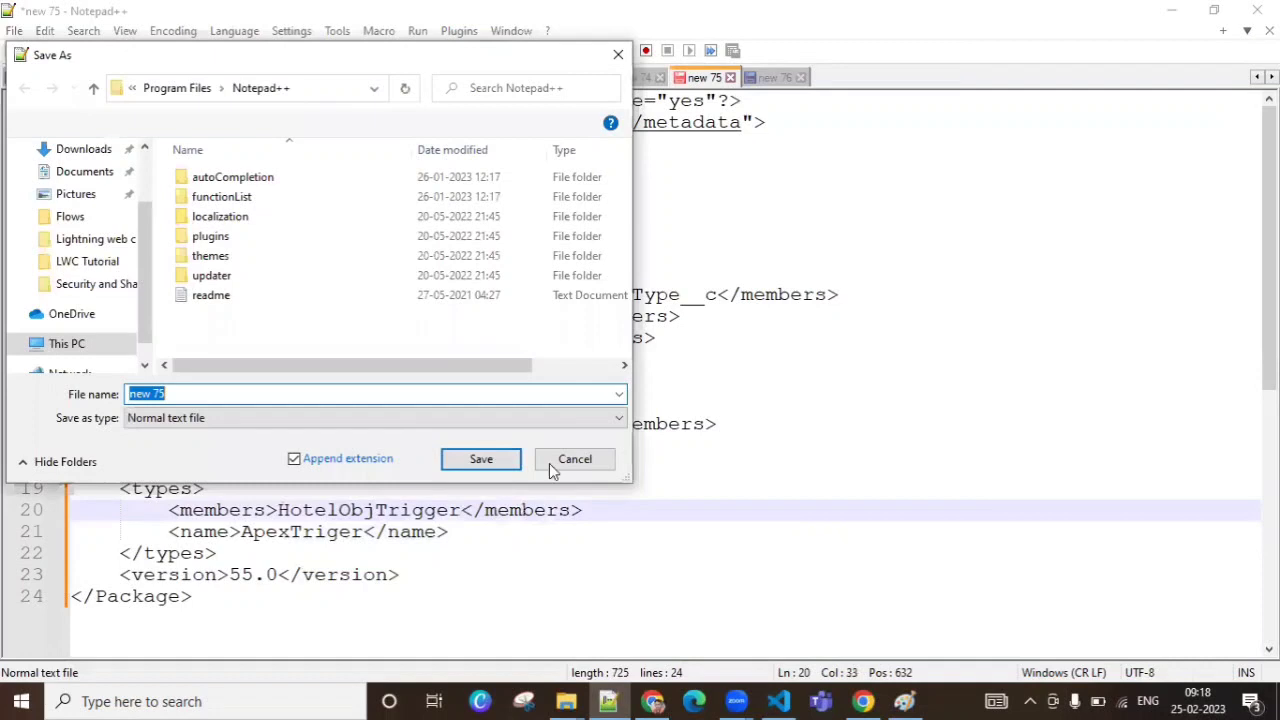
left_click(574, 461)
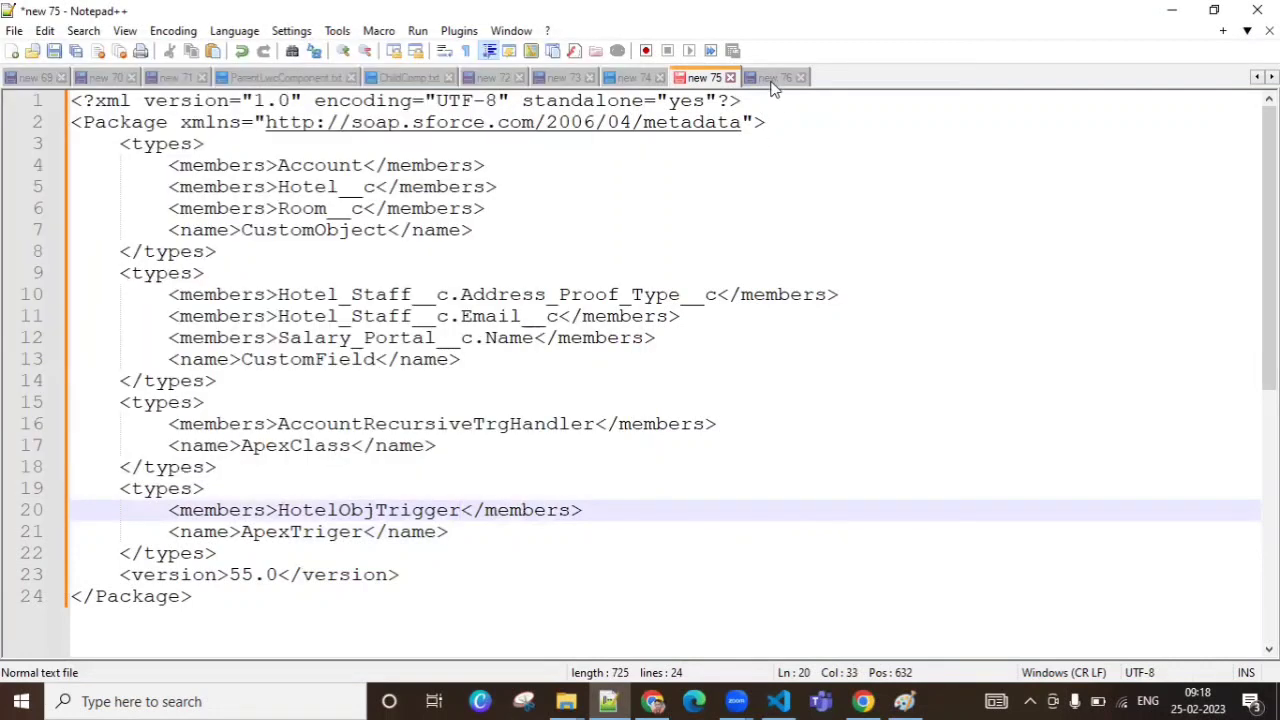
Step: Examine the metadata type names and wildcard members in the sample manifest in the file new 76
left_click(772, 80)
left_click(753, 273)
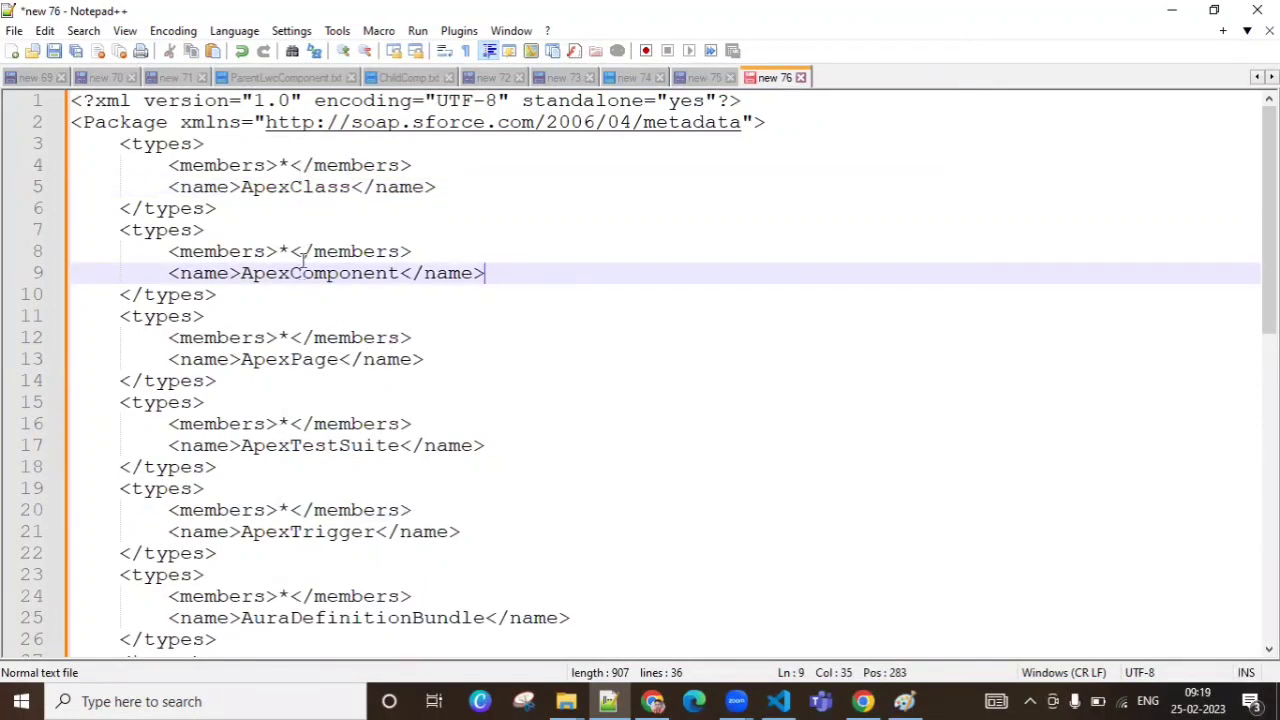
left_click(343, 208)
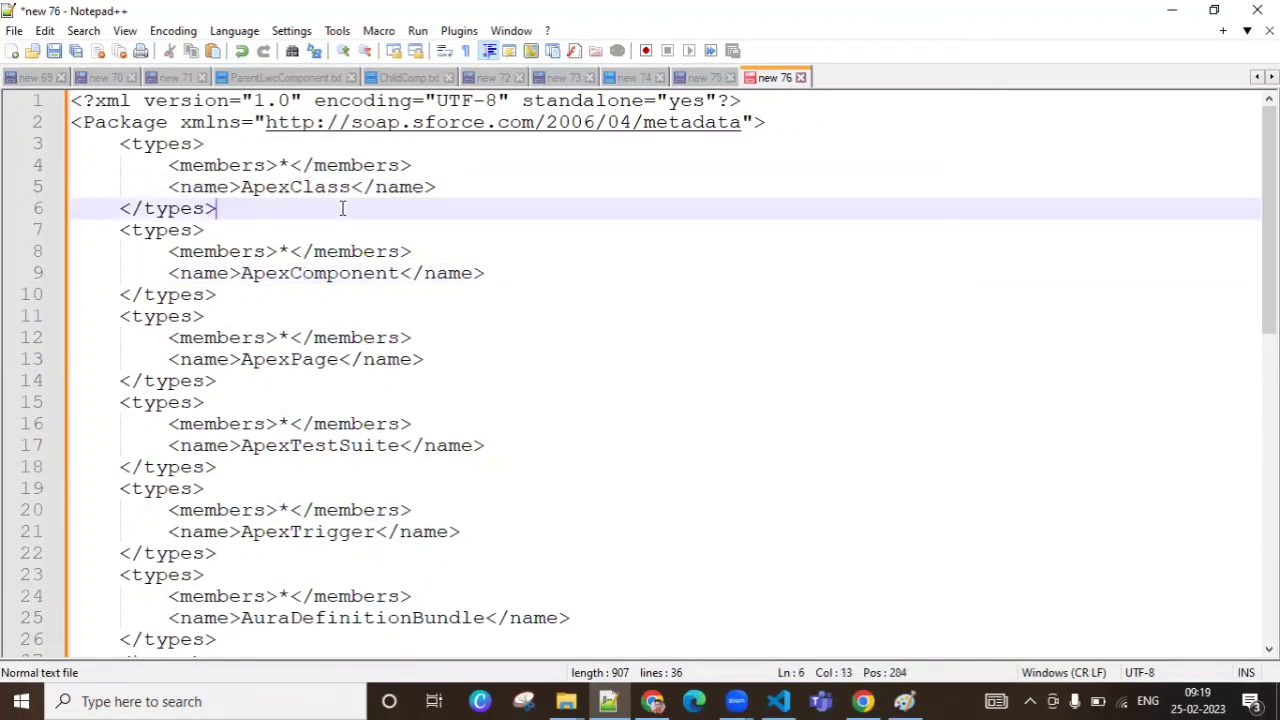
left_click(279, 165)
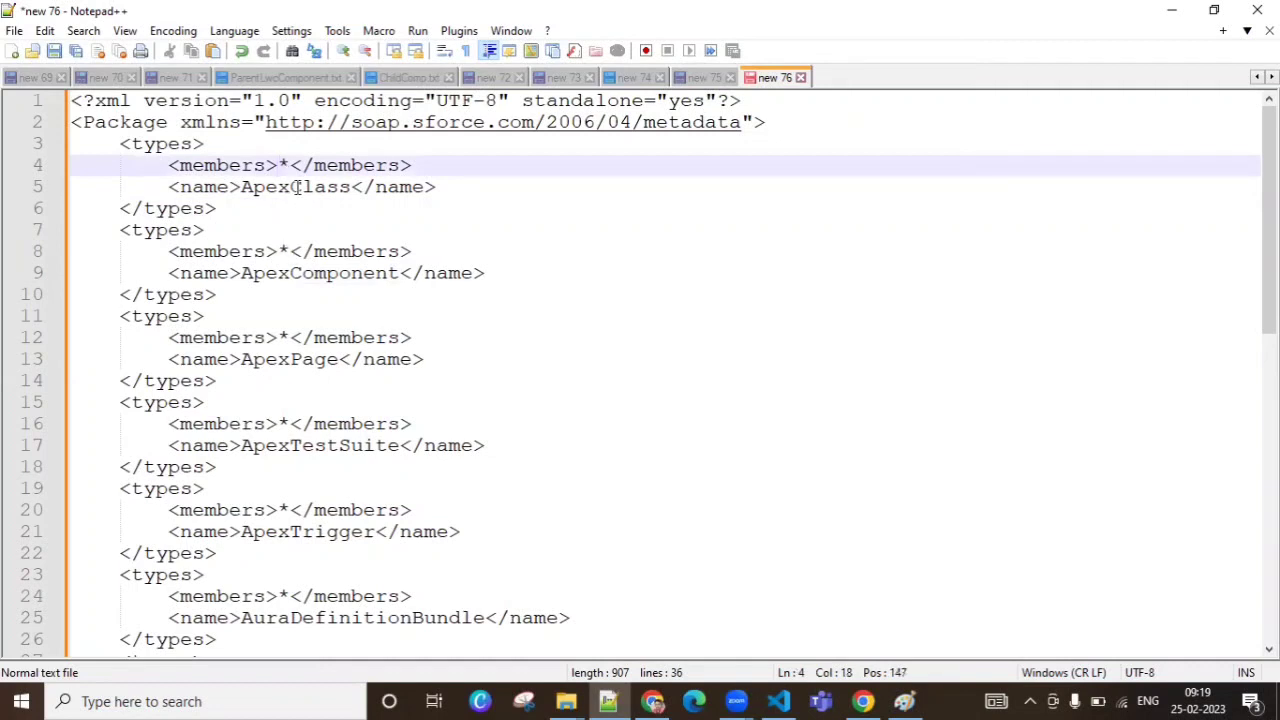
double_click(314, 272)
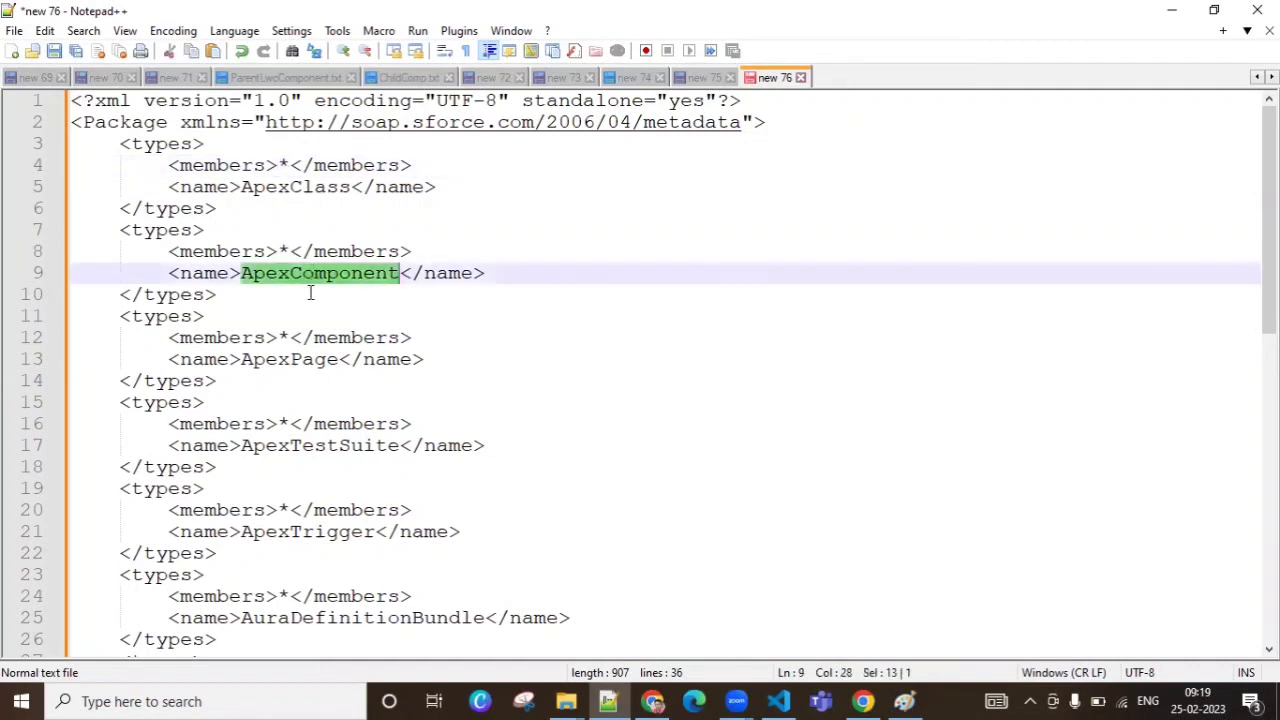
left_click(284, 374)
double_click(297, 445)
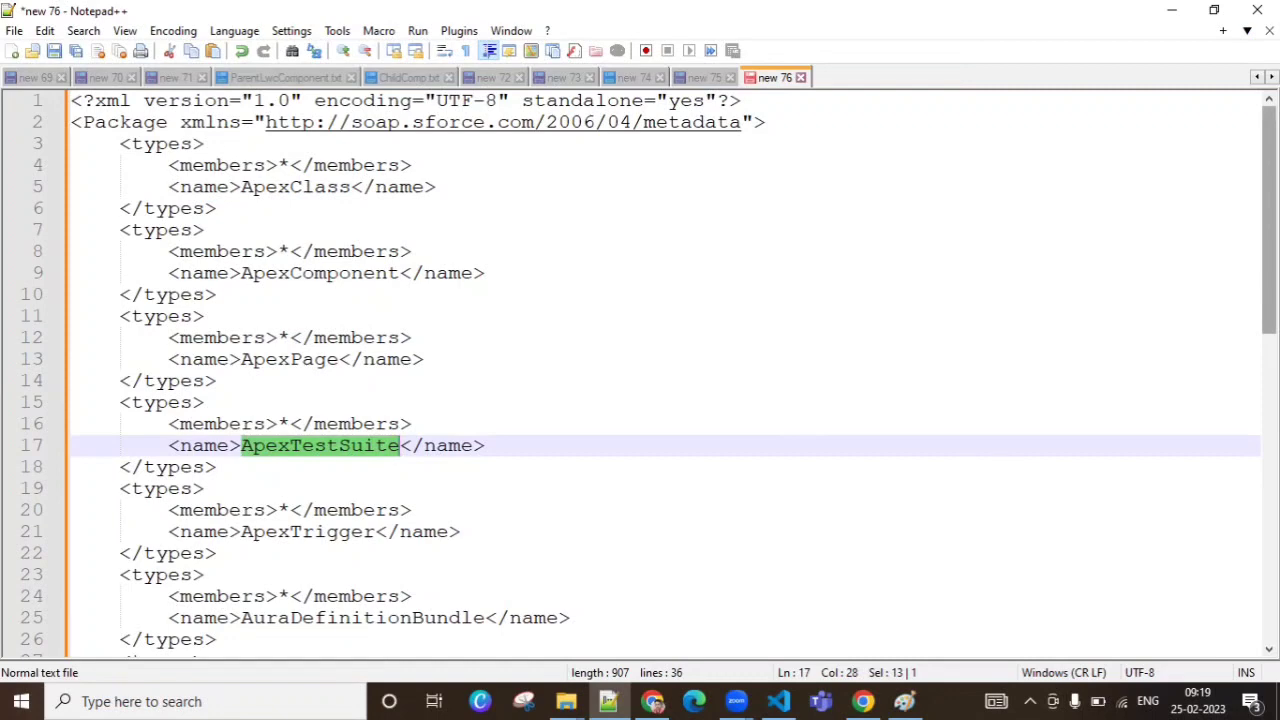
scroll(1268, 220, "down", 1)
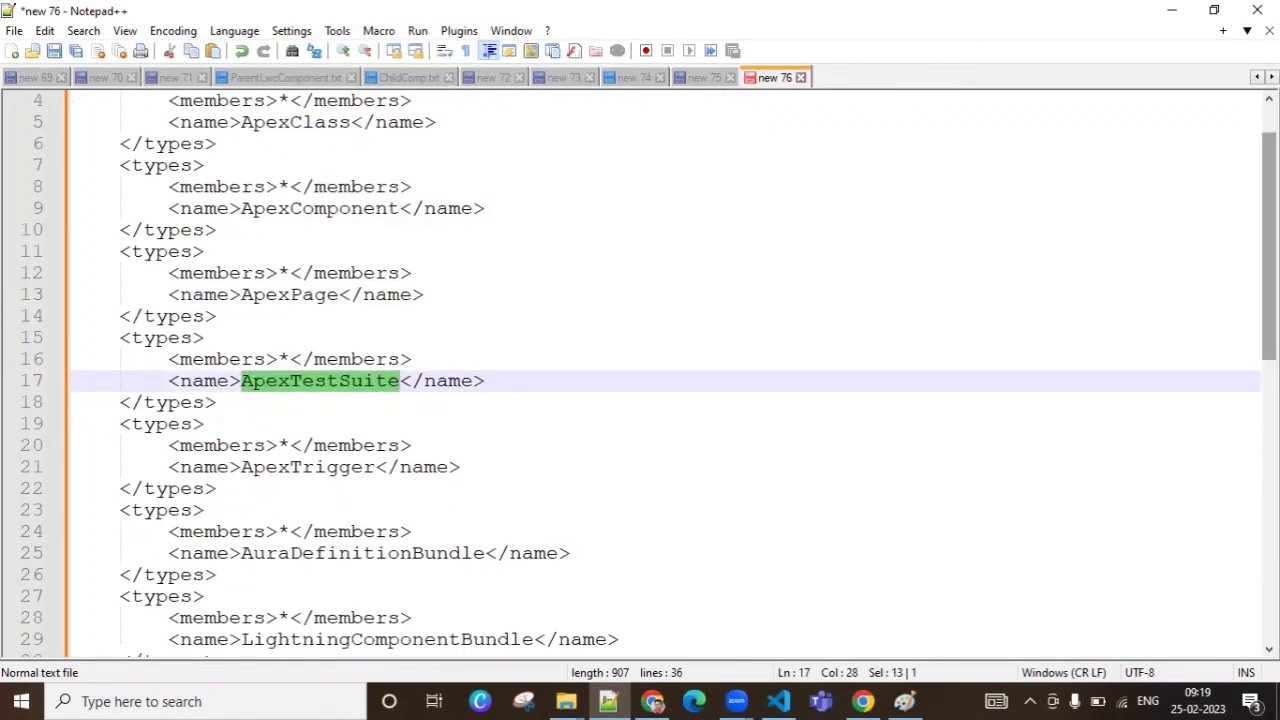
scroll(1268, 220, "down", 3)
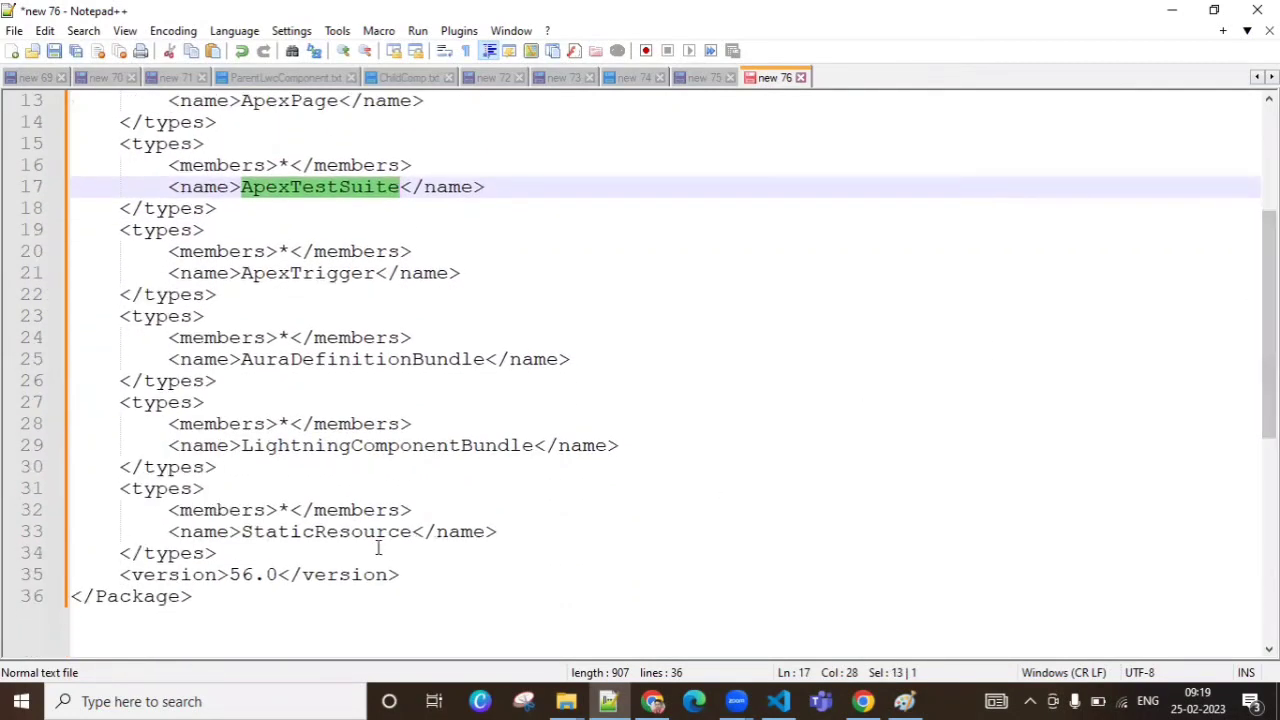
Step: In the file new 75, duplicate the AccountRecursiveTrgHandler member line below itself and indent the copy to match
left_click(705, 78)
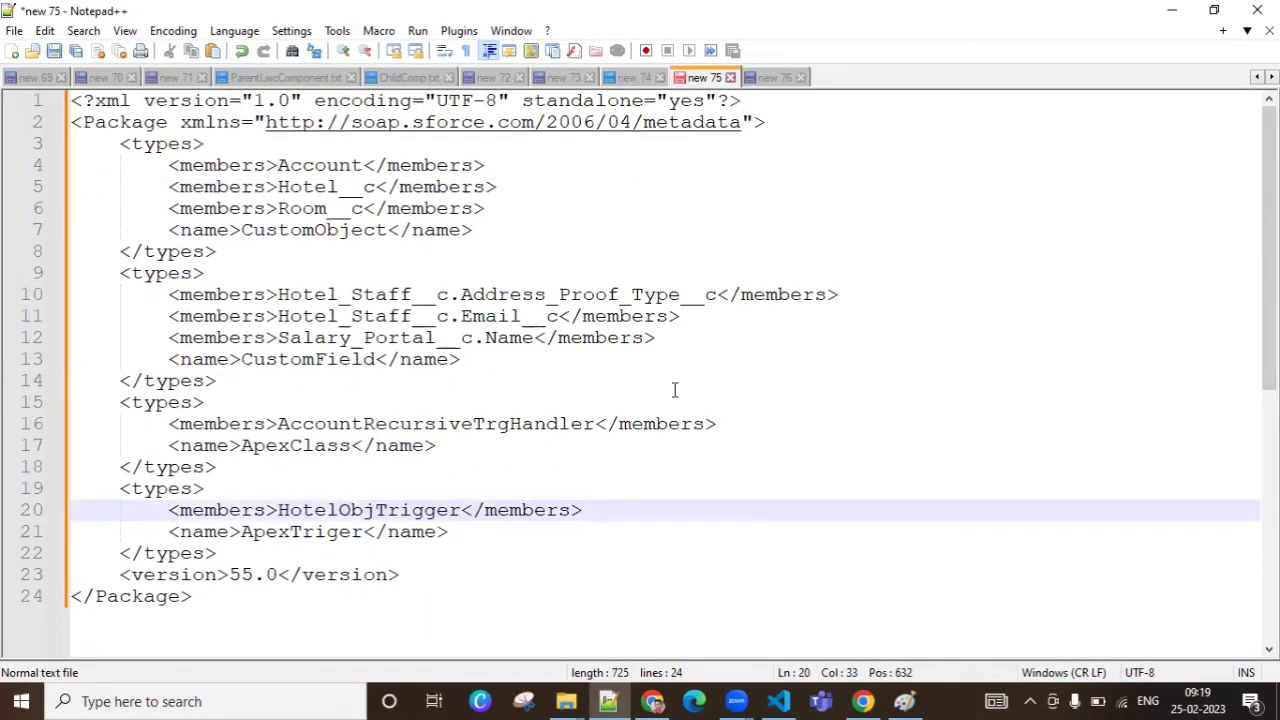
left_click_drag(725, 426, 163, 427)
key("ctrl+c")
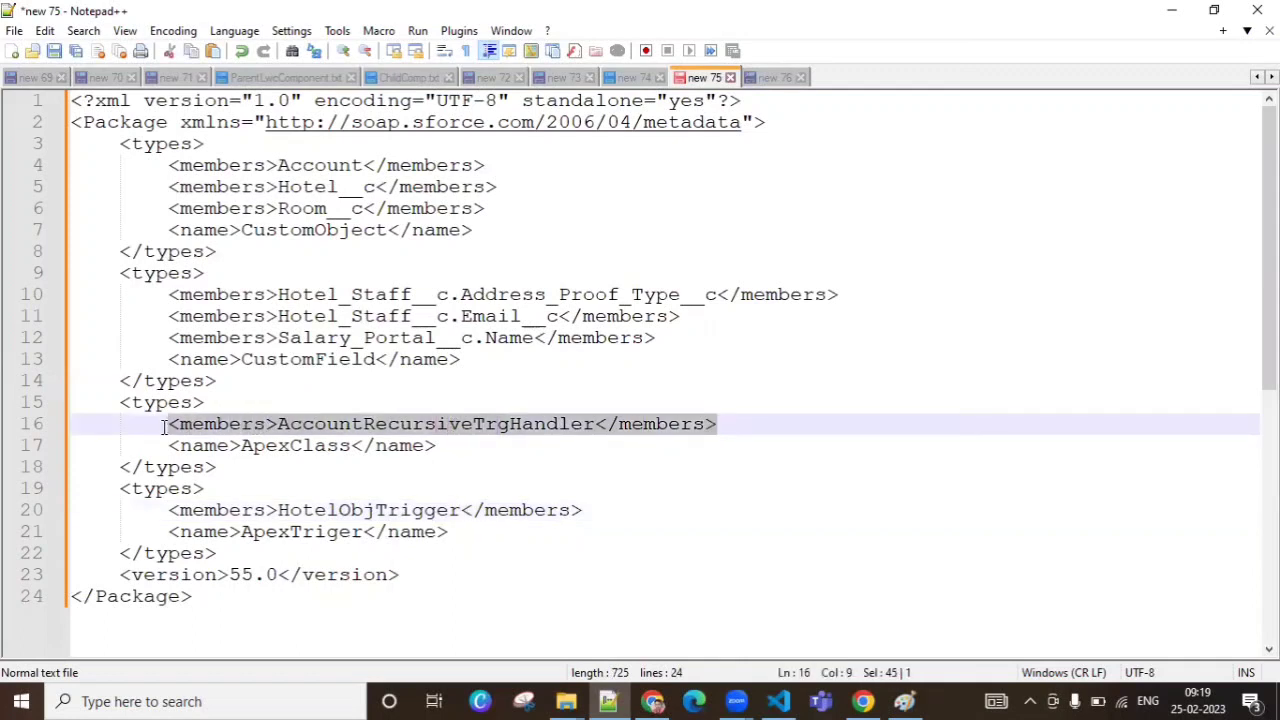
key("End")
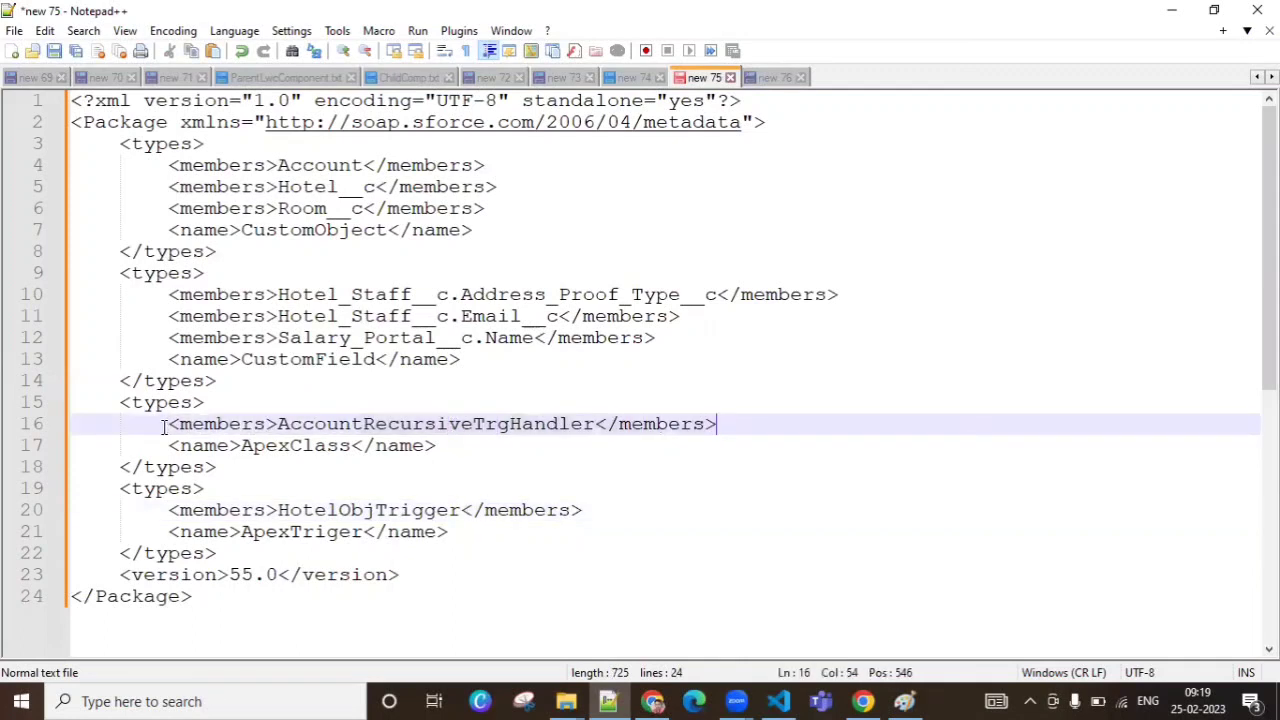
key("Return")
key("ctrl+v")
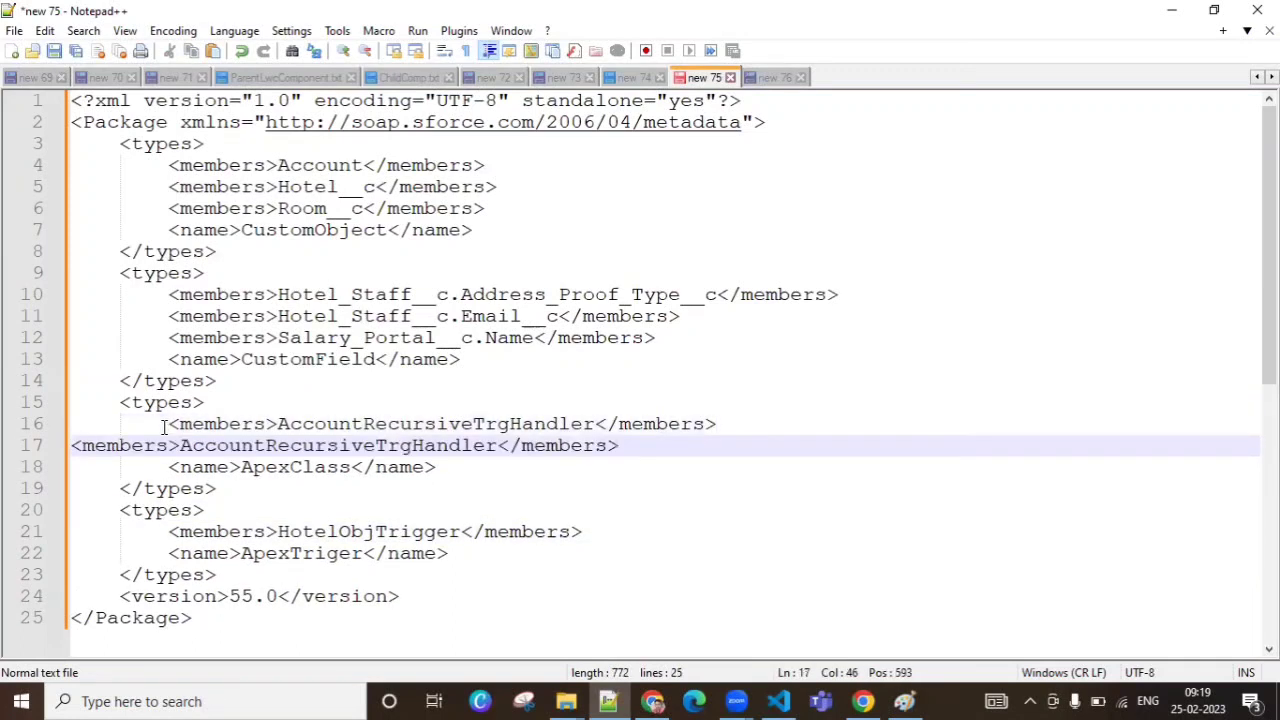
left_click(72, 445)
key("Tab")
key("Tab")
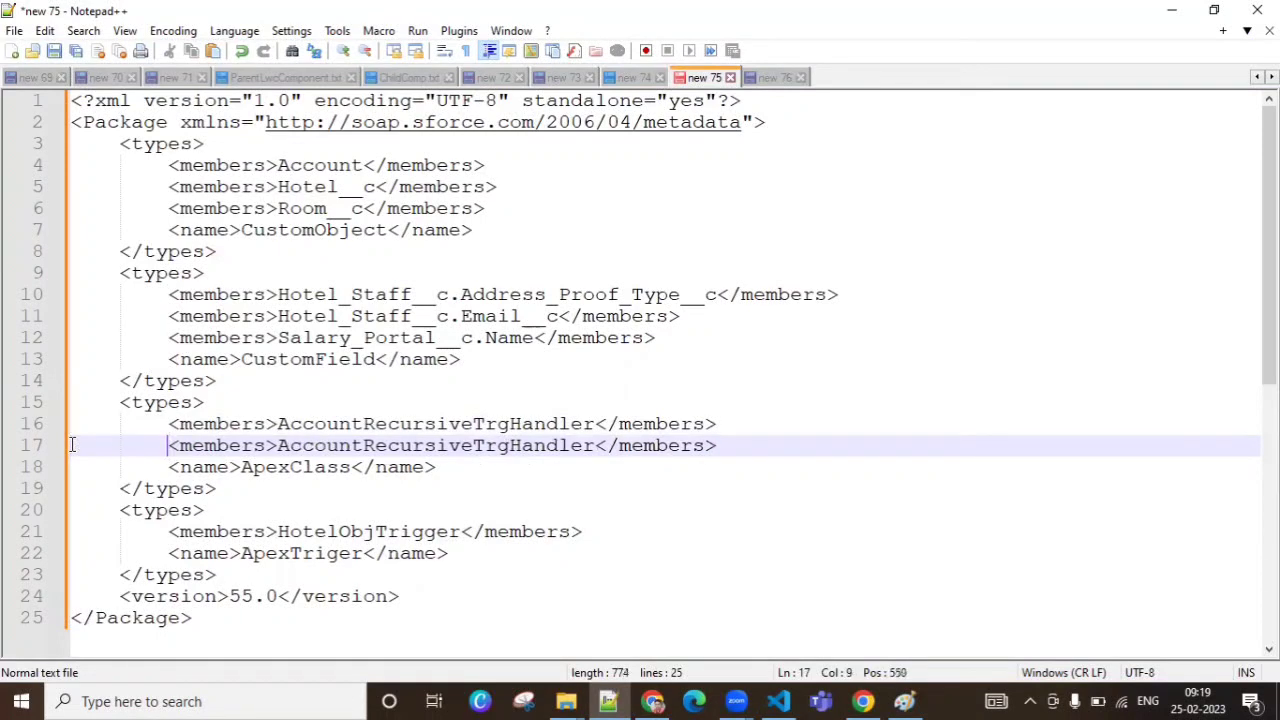
Step: Select the class name in the duplicated member line, then switch to Chrome and open the Apex Classes page in Salesforce setup
double_click(332, 447)
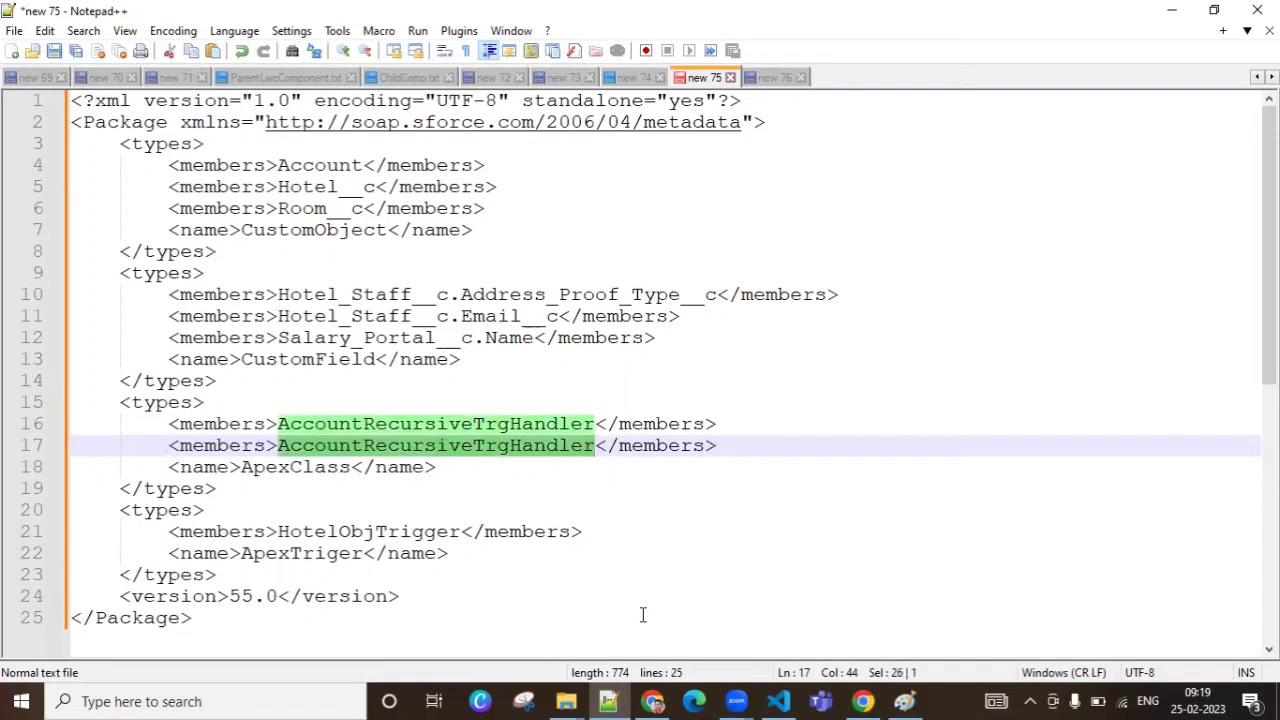
left_click(666, 699)
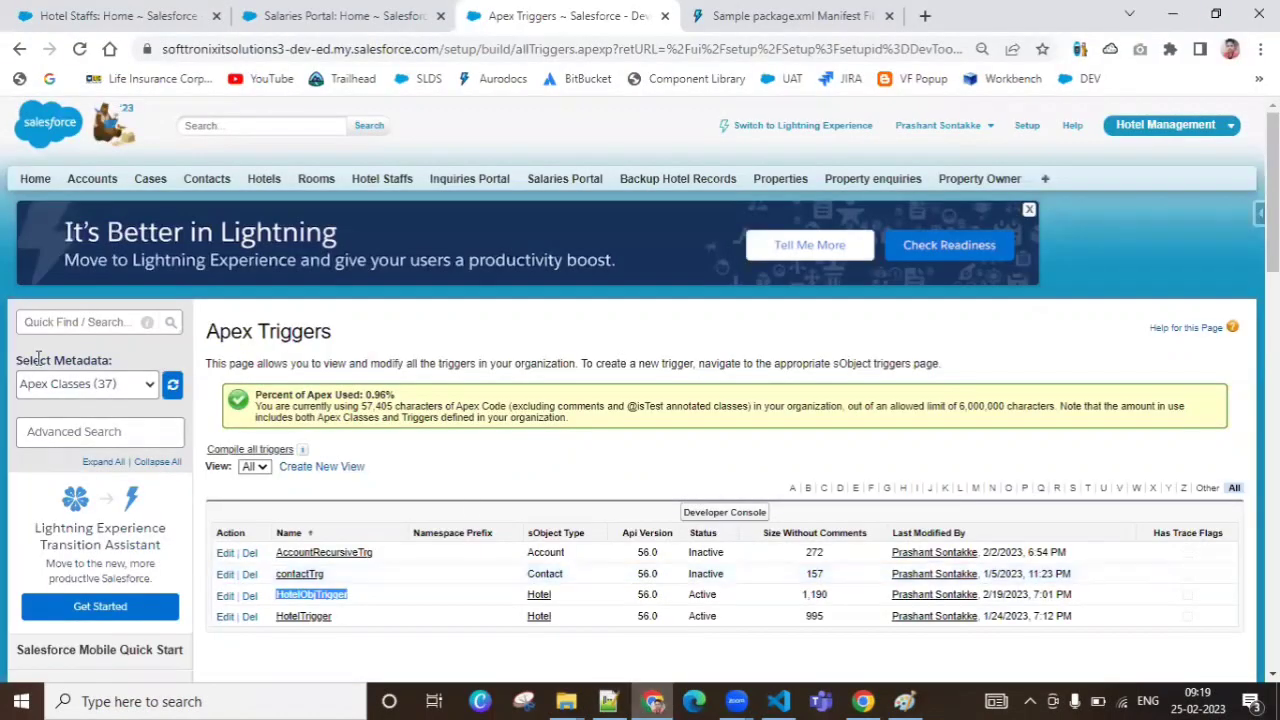
left_click(53, 322)
type("ape")
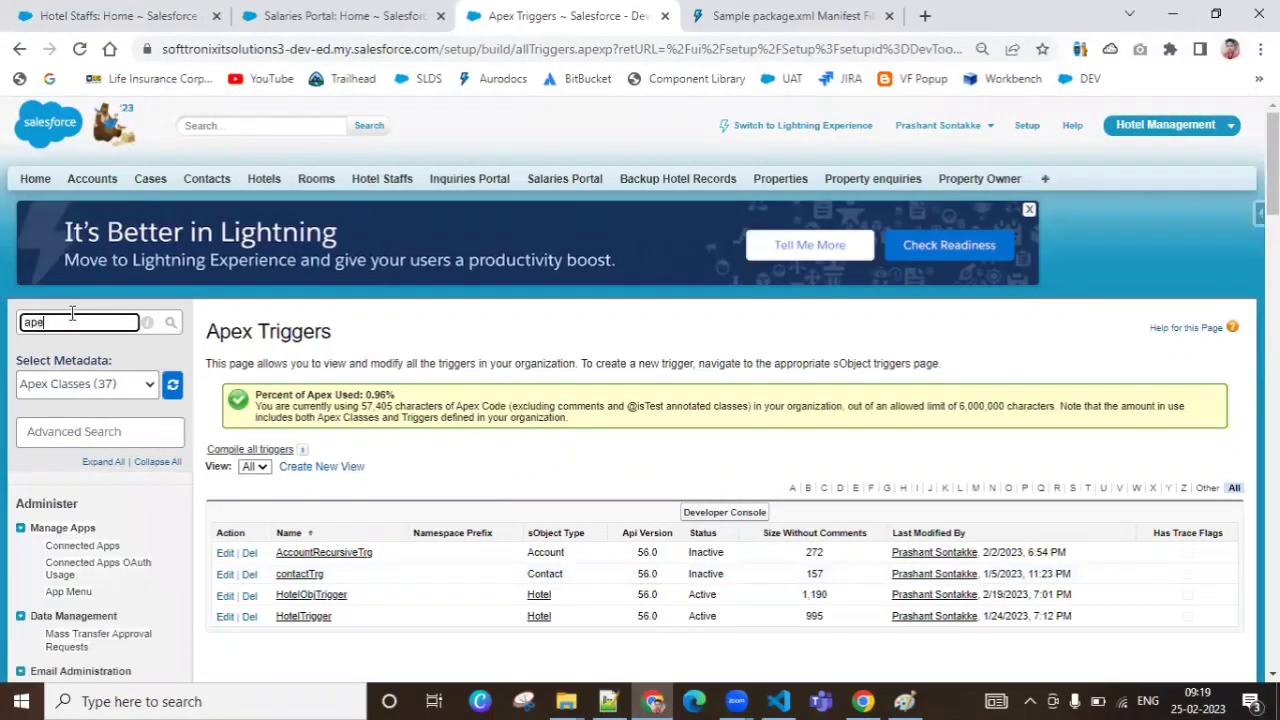
type("x clas")
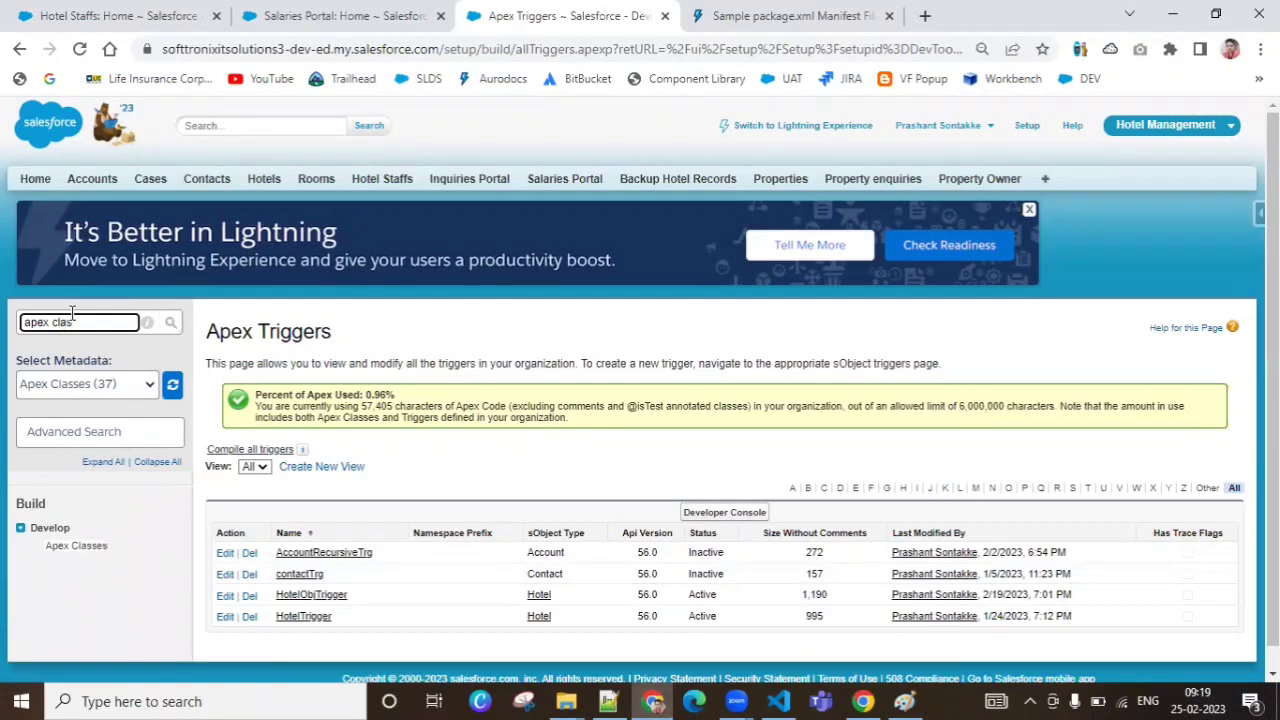
left_click(70, 547)
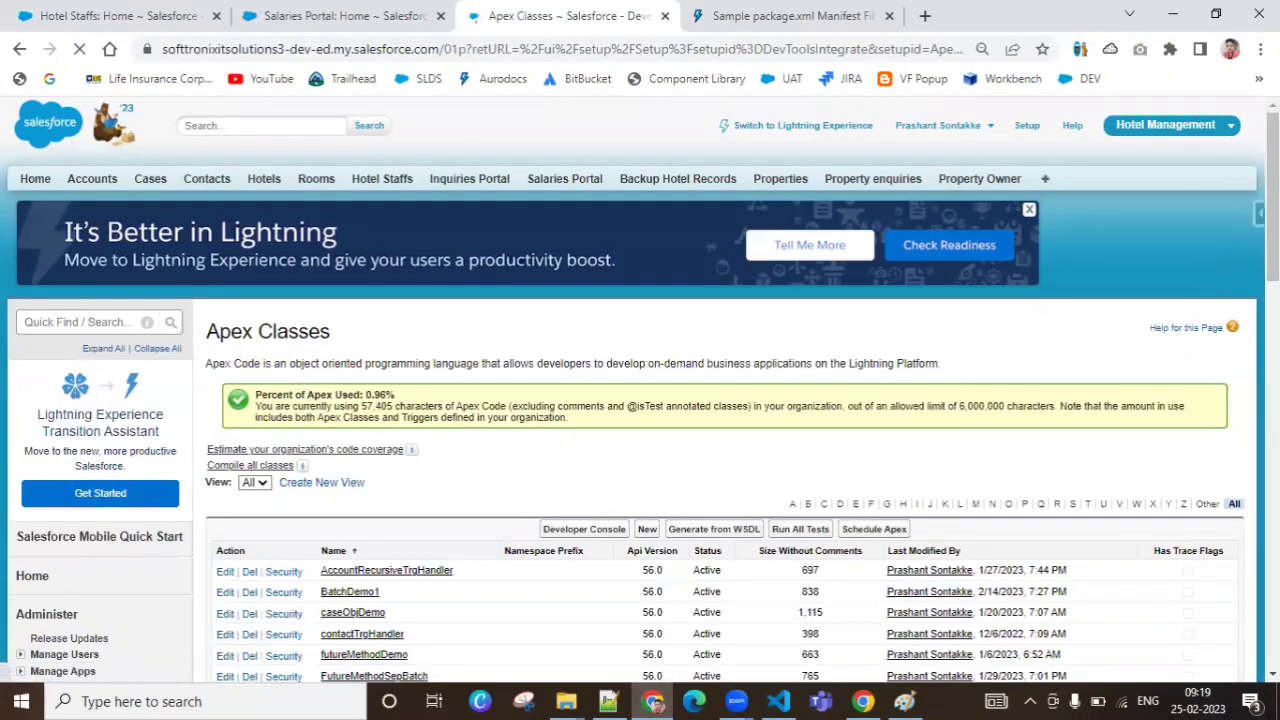
Step: Copy the class name HotelObjTriggerHandlerTest1 and paste it in Notepad++ over the selected name in the second ApexClass member
scroll(640, 390, "down", 3)
scroll(608, 357, "down", 1)
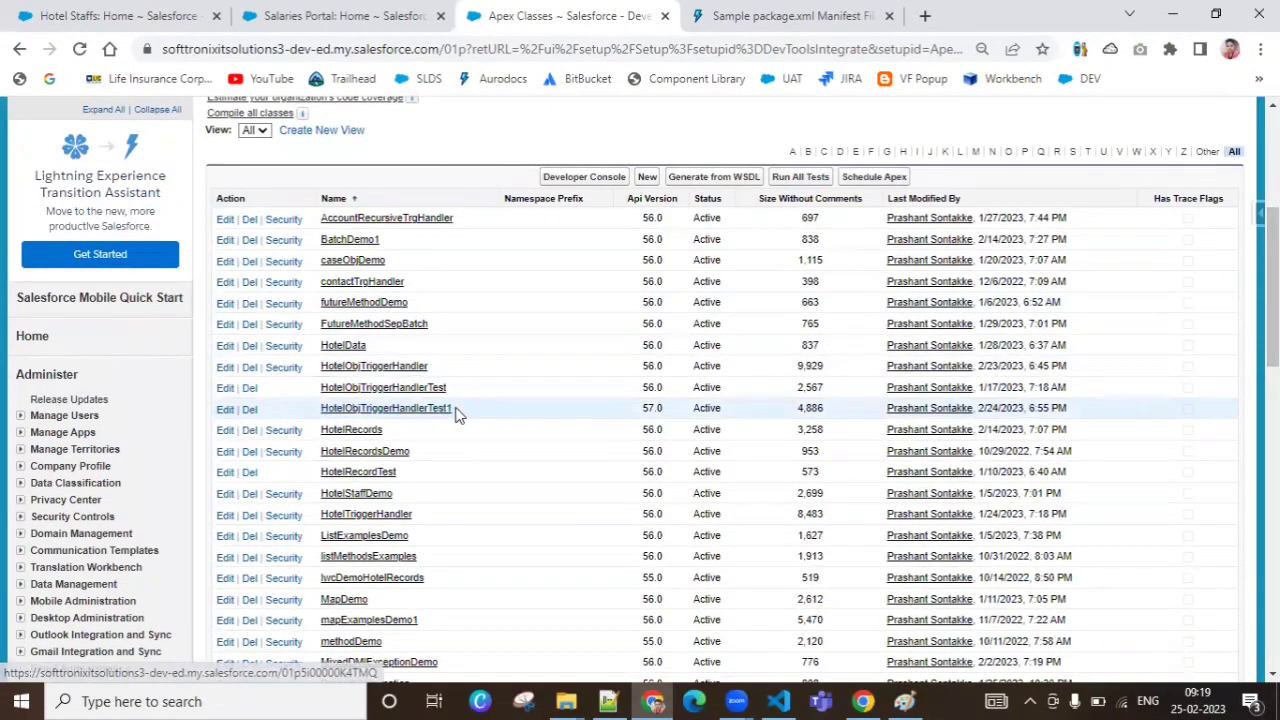
left_click_drag(450, 408, 320, 420)
key("ctrl+c")
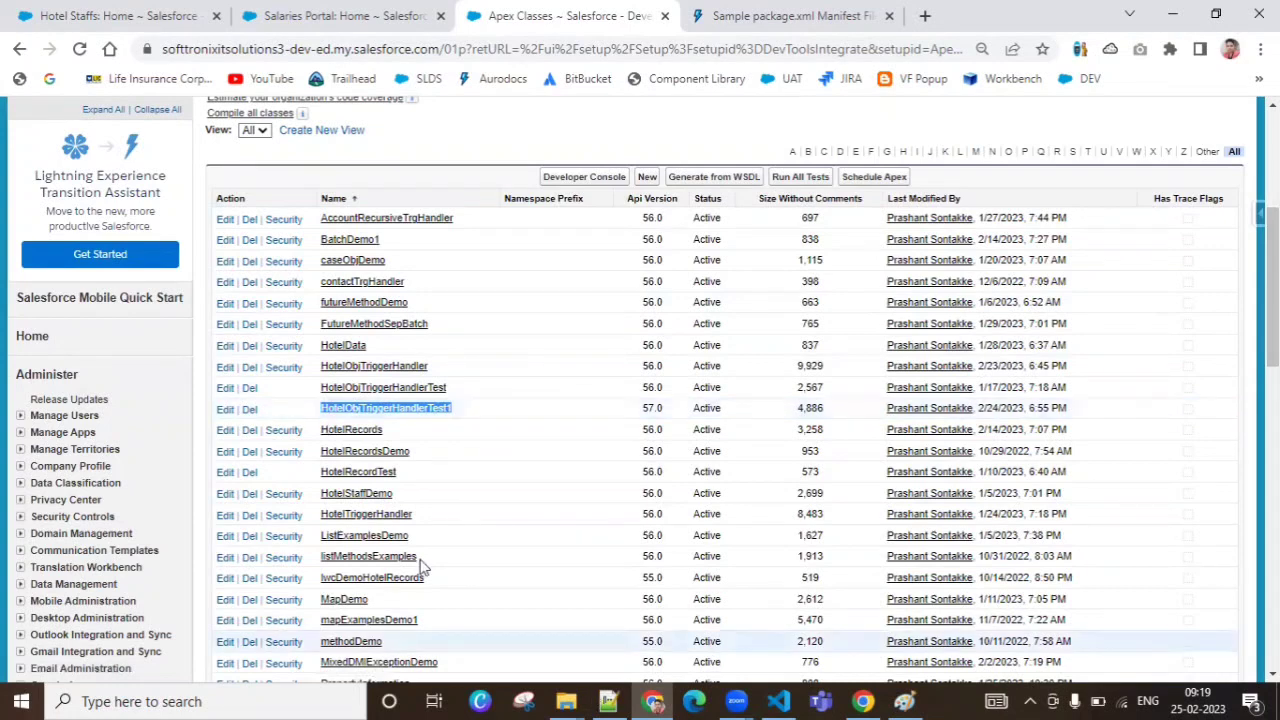
left_click(606, 701)
key("ctrl+v")
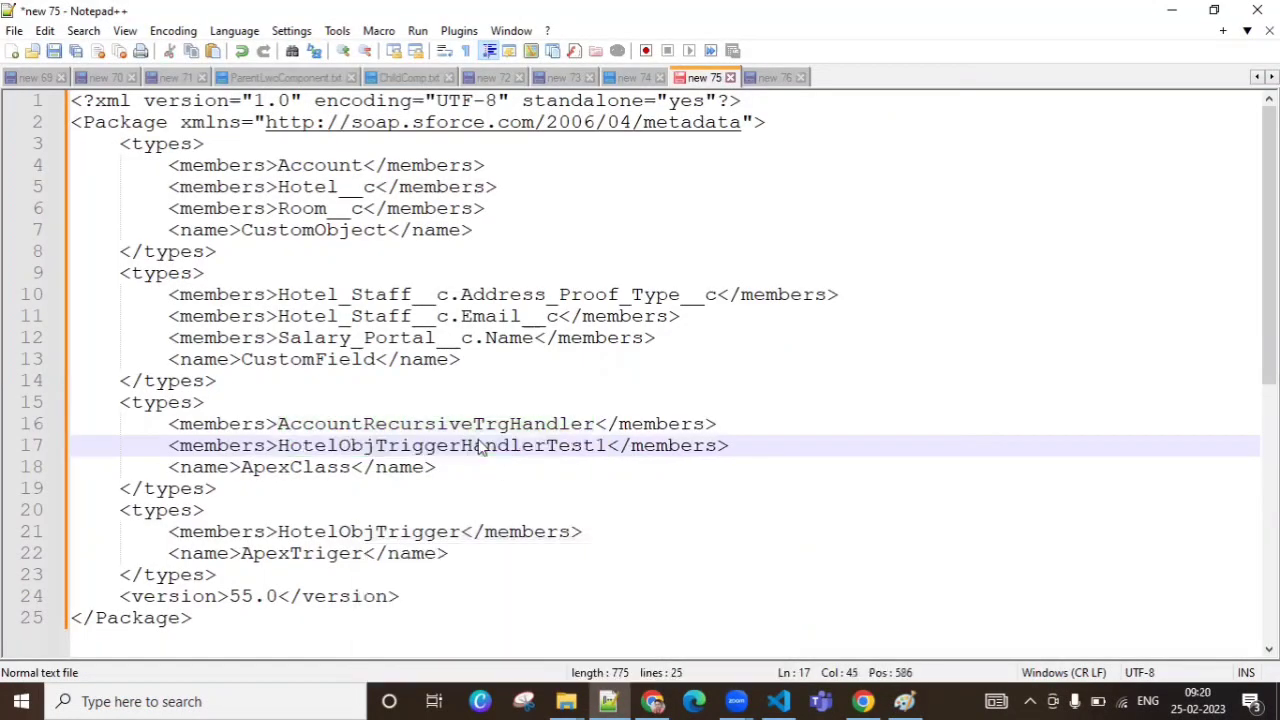
key("ctrl+s")
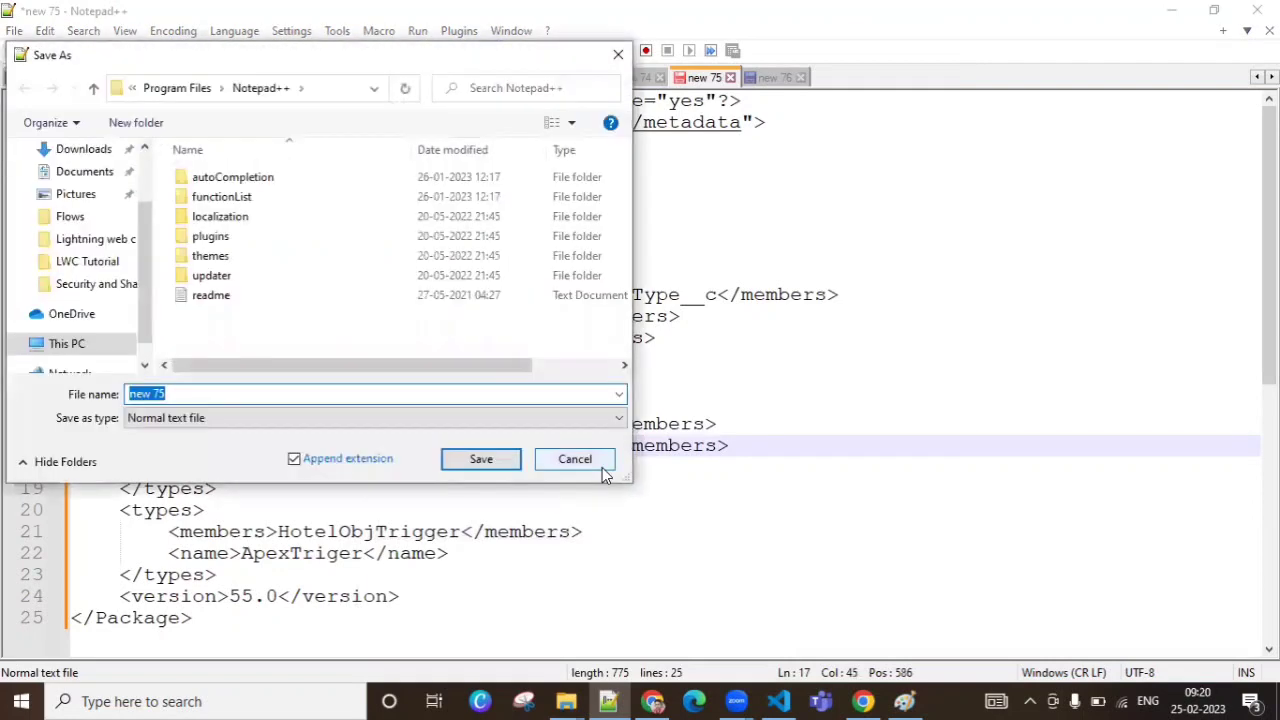
left_click(598, 465)
Step: Review the whole manifest, checking the types blocks and the CustomObject and CustomField names
left_click(1065, 380)
scroll(660, 370, "down", 6)
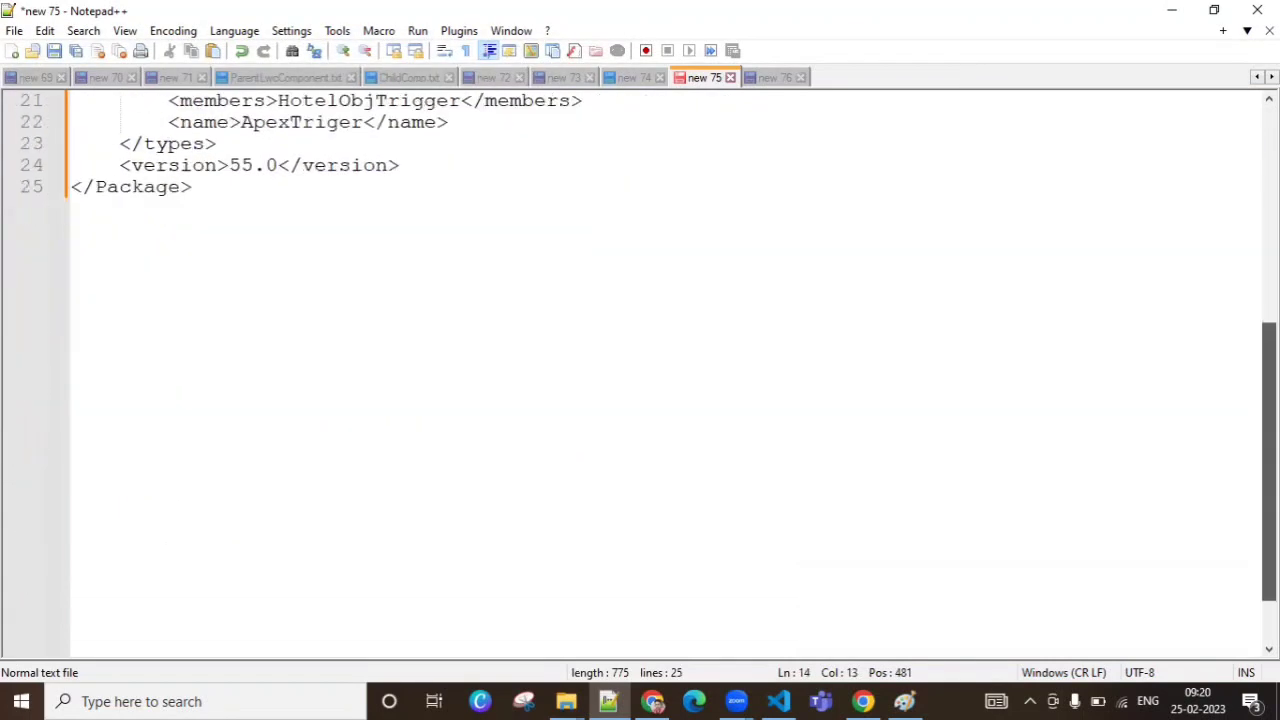
scroll(660, 370, "up", 7)
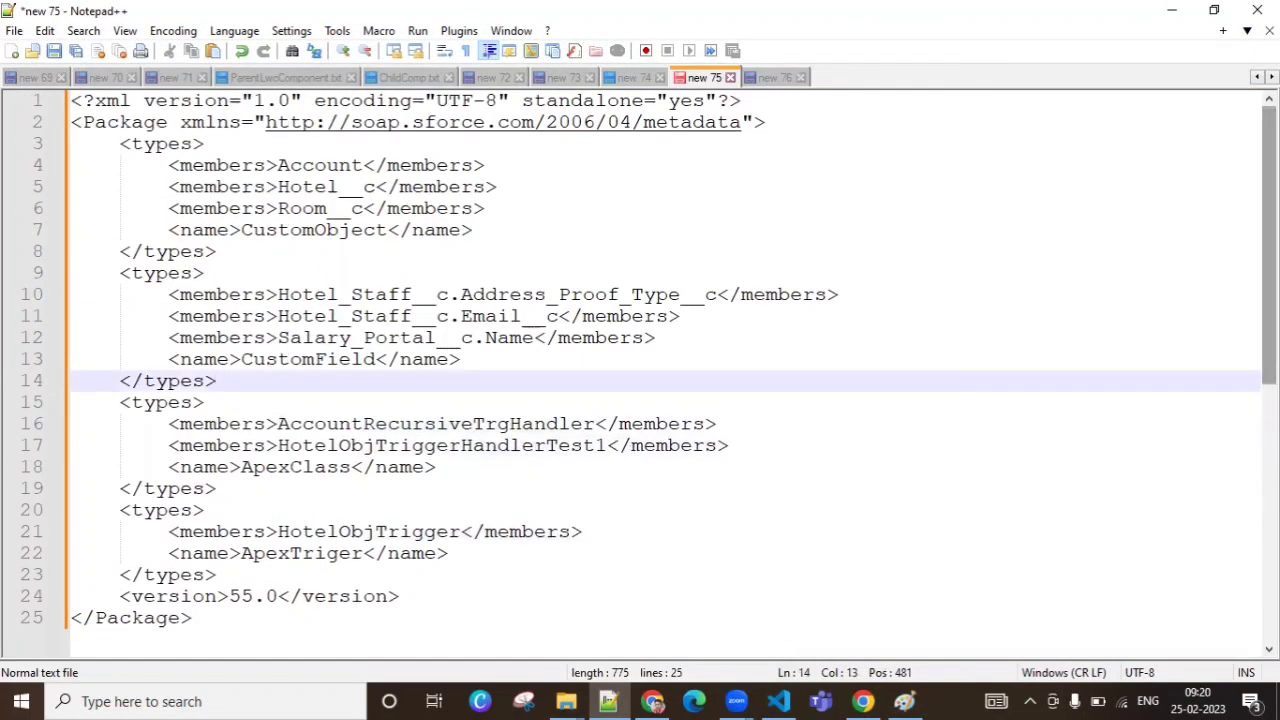
left_click(143, 146)
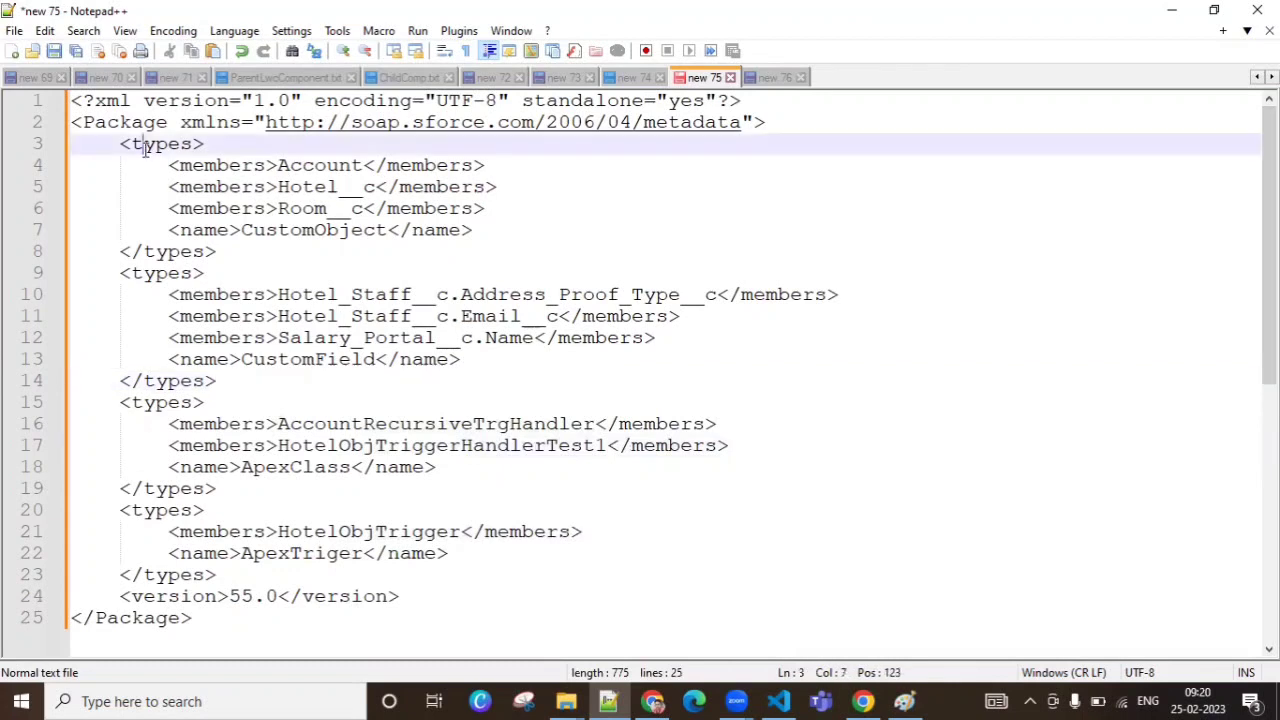
double_click(330, 230)
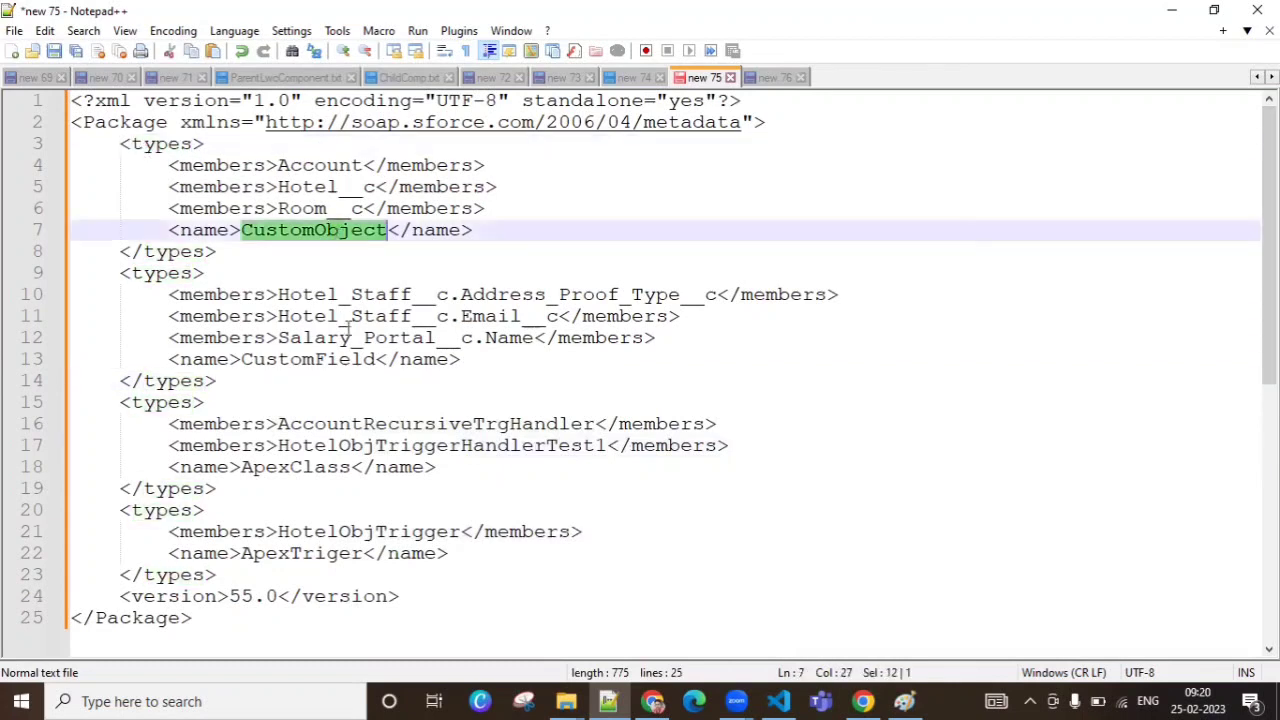
left_click(349, 359)
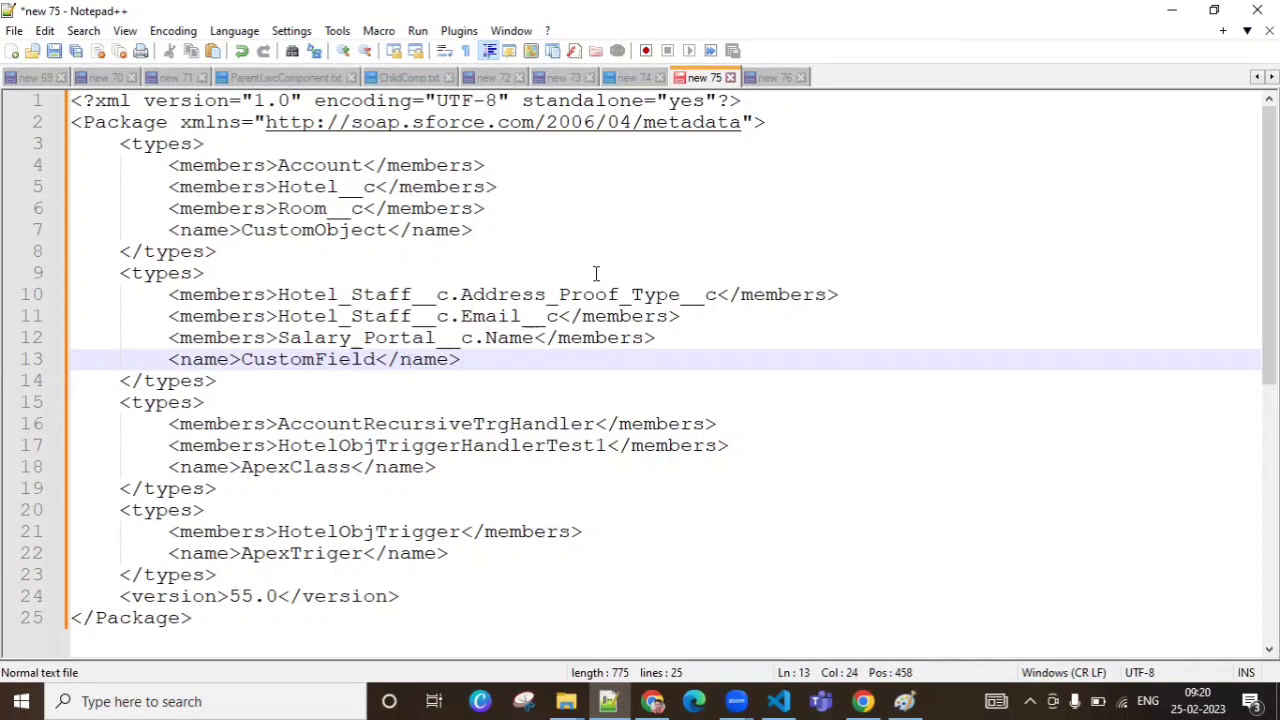
left_click_drag(595, 273, 388, 55)
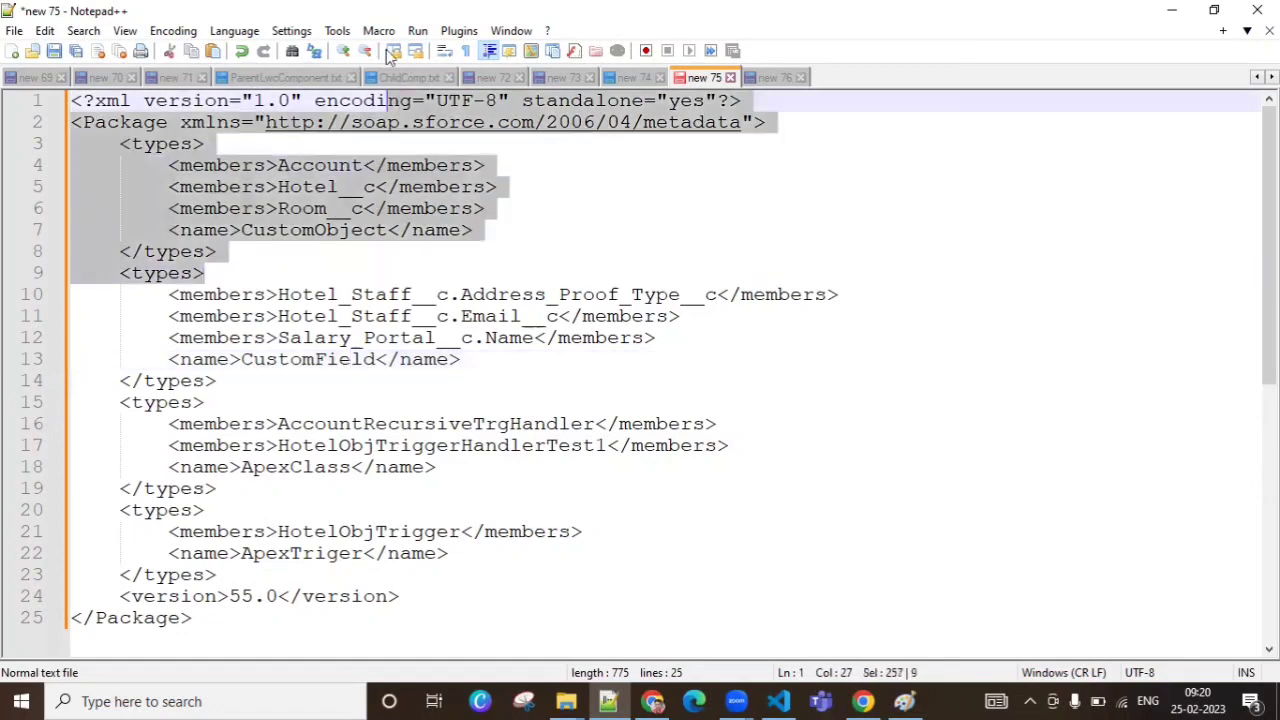
left_click(450, 250)
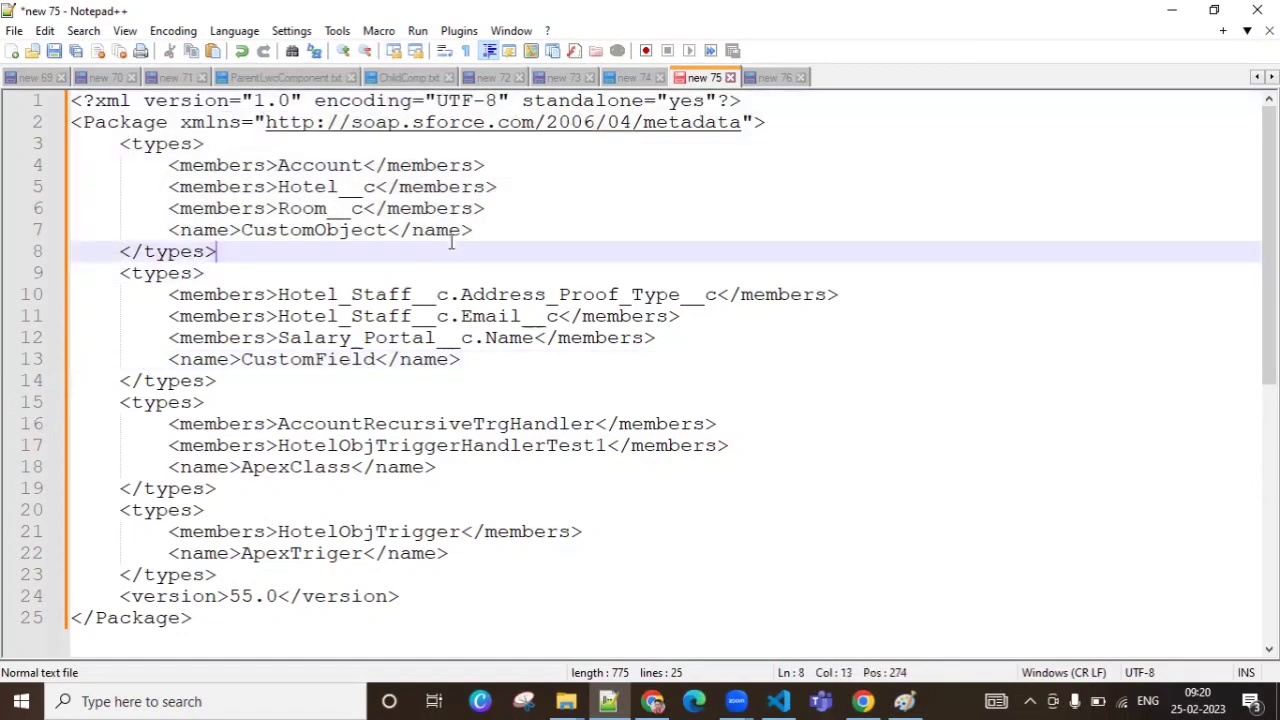
Step: Try to save the manifest to the Desktop as package, using the eXtensible Markup Language file type
left_click(14, 30)
left_click(80, 178)
type("p")
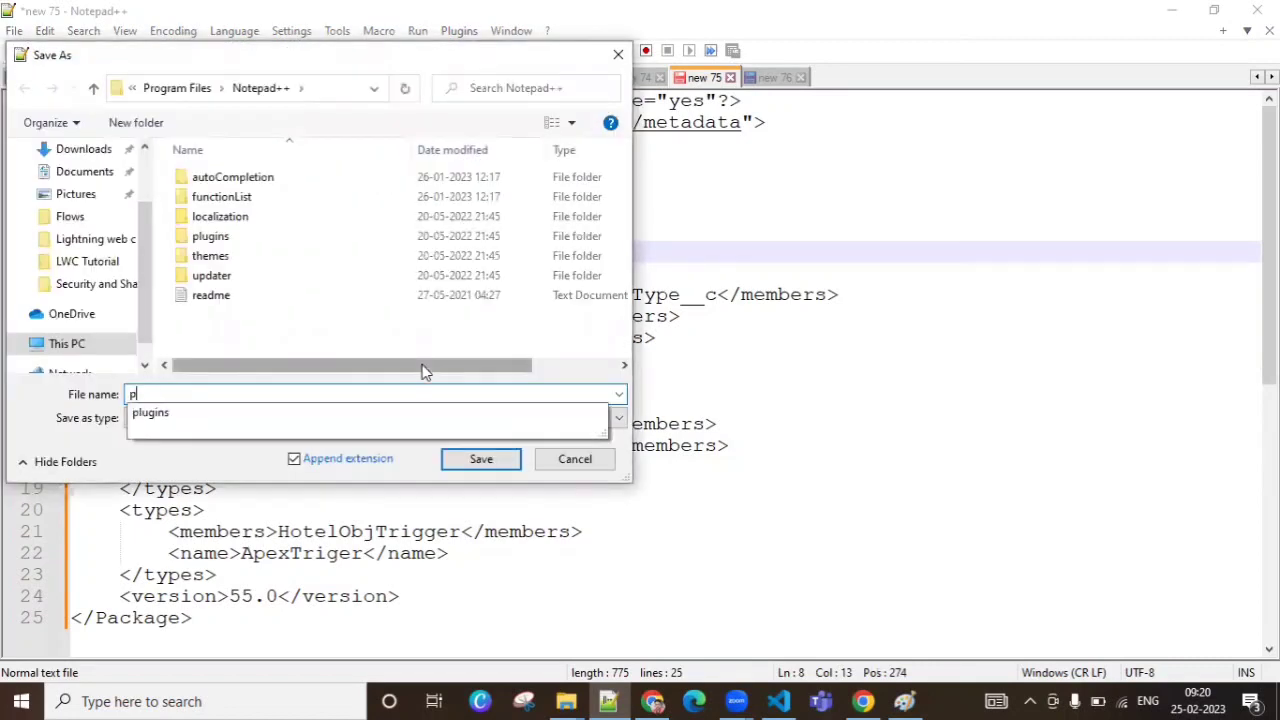
type("ackage")
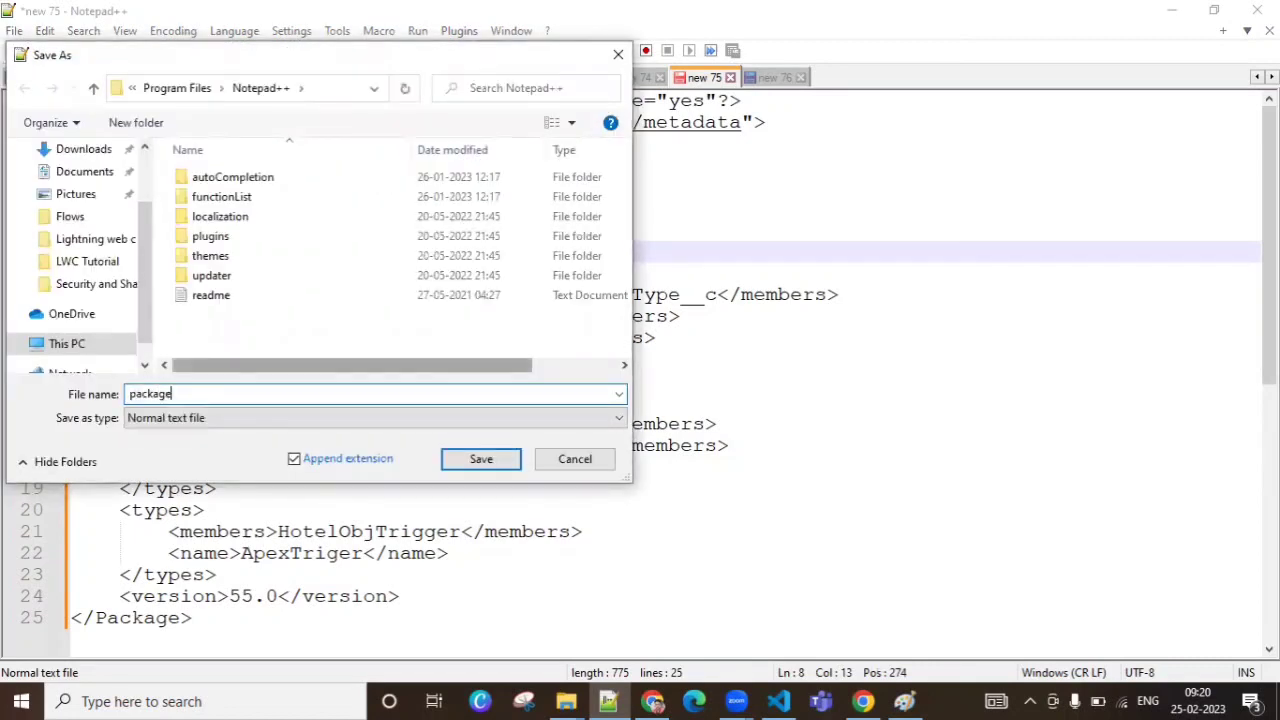
left_click(403, 418)
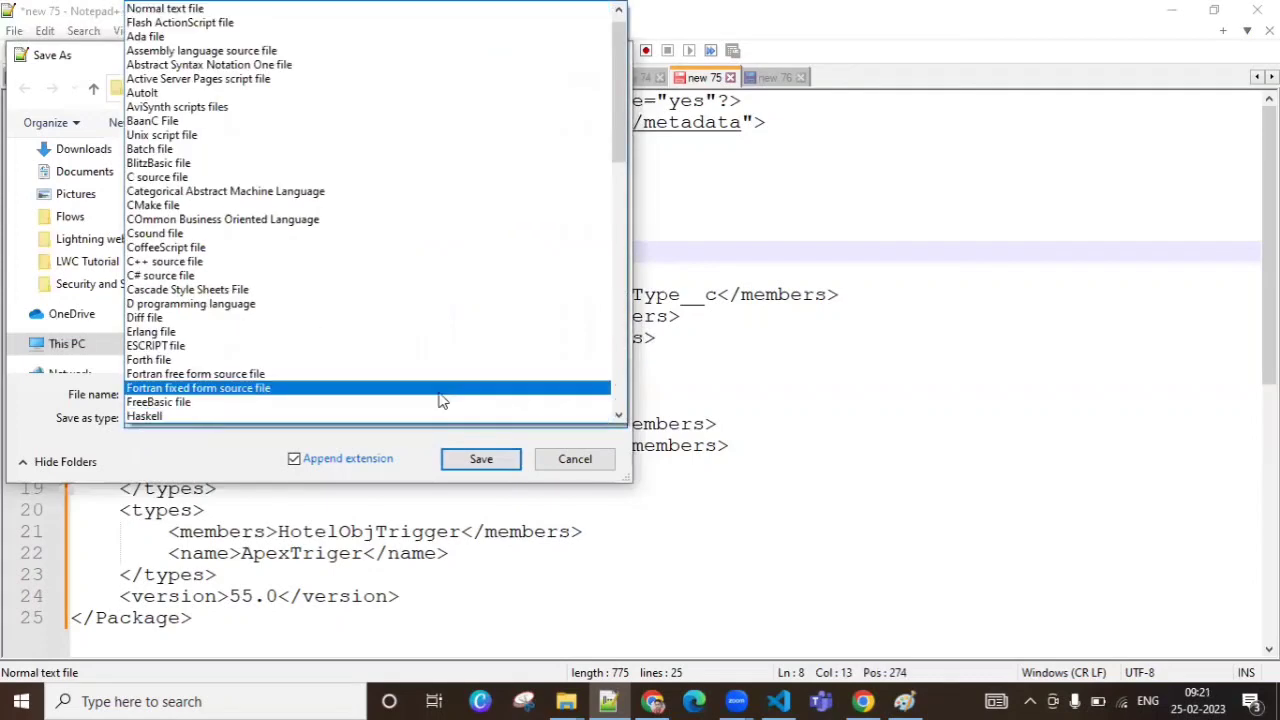
left_click_drag(624, 128, 622, 388)
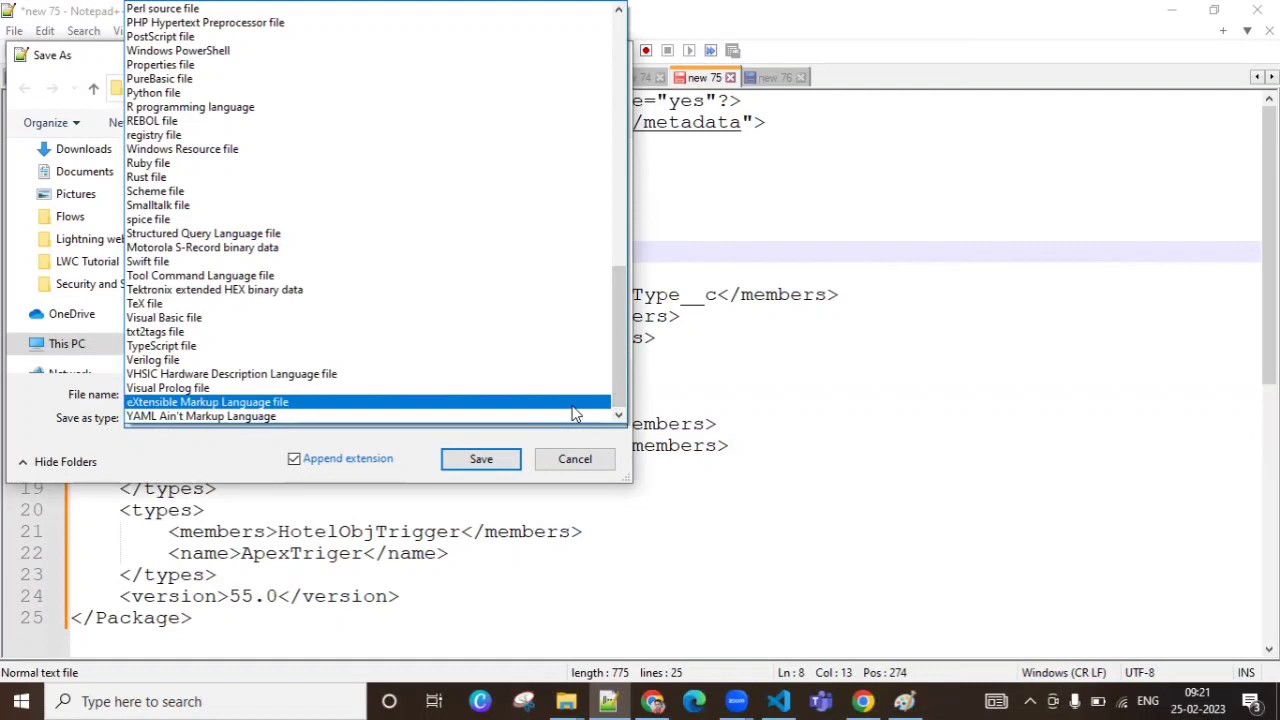
left_click(574, 404)
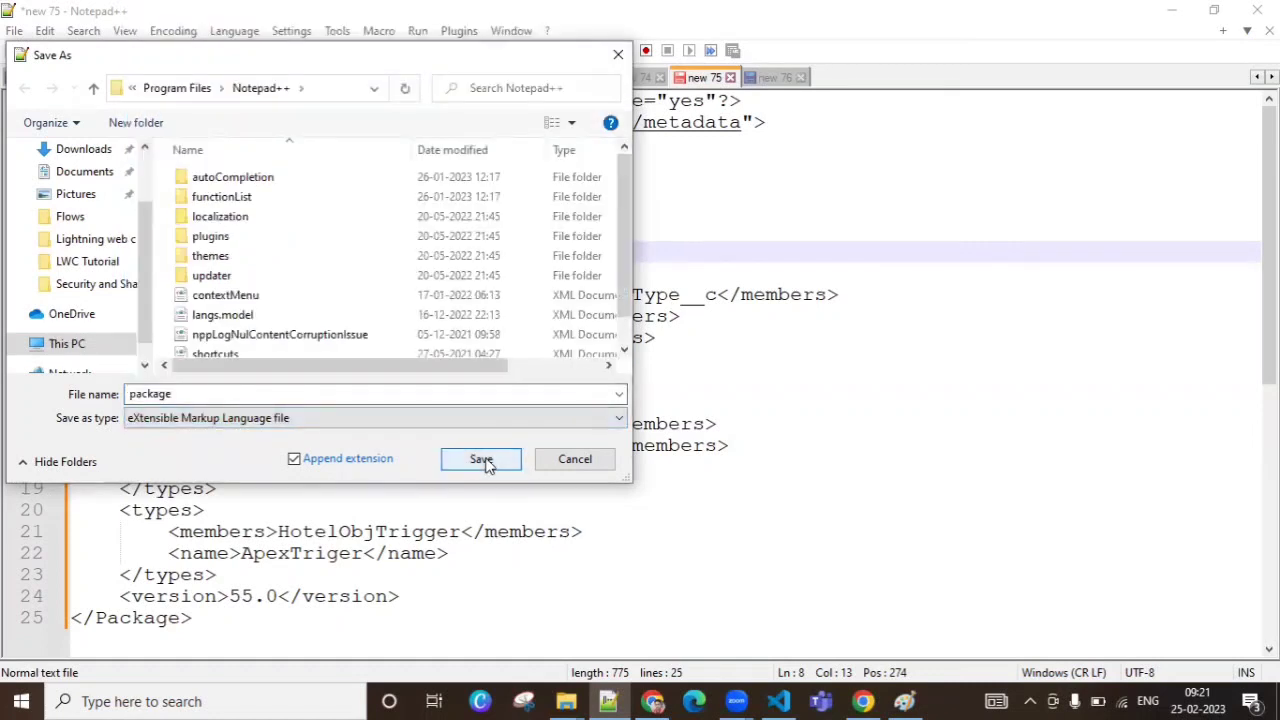
scroll(150, 200, "up", 2)
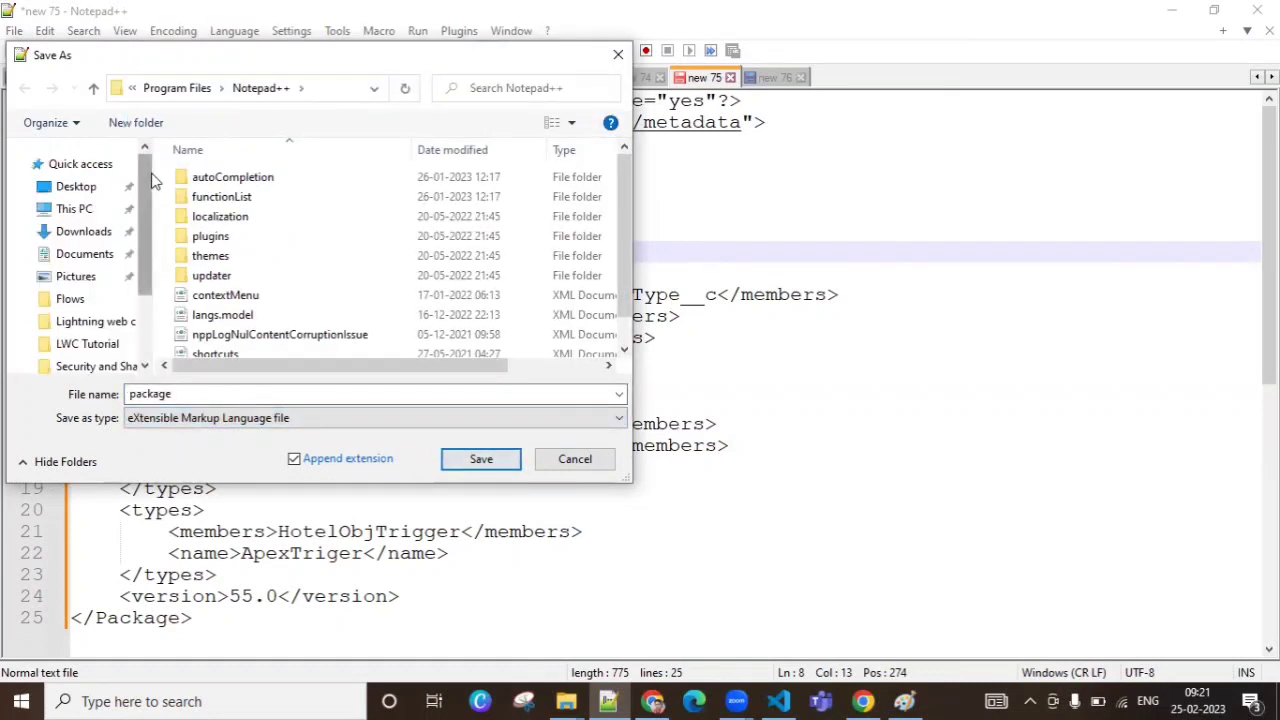
left_click(100, 187)
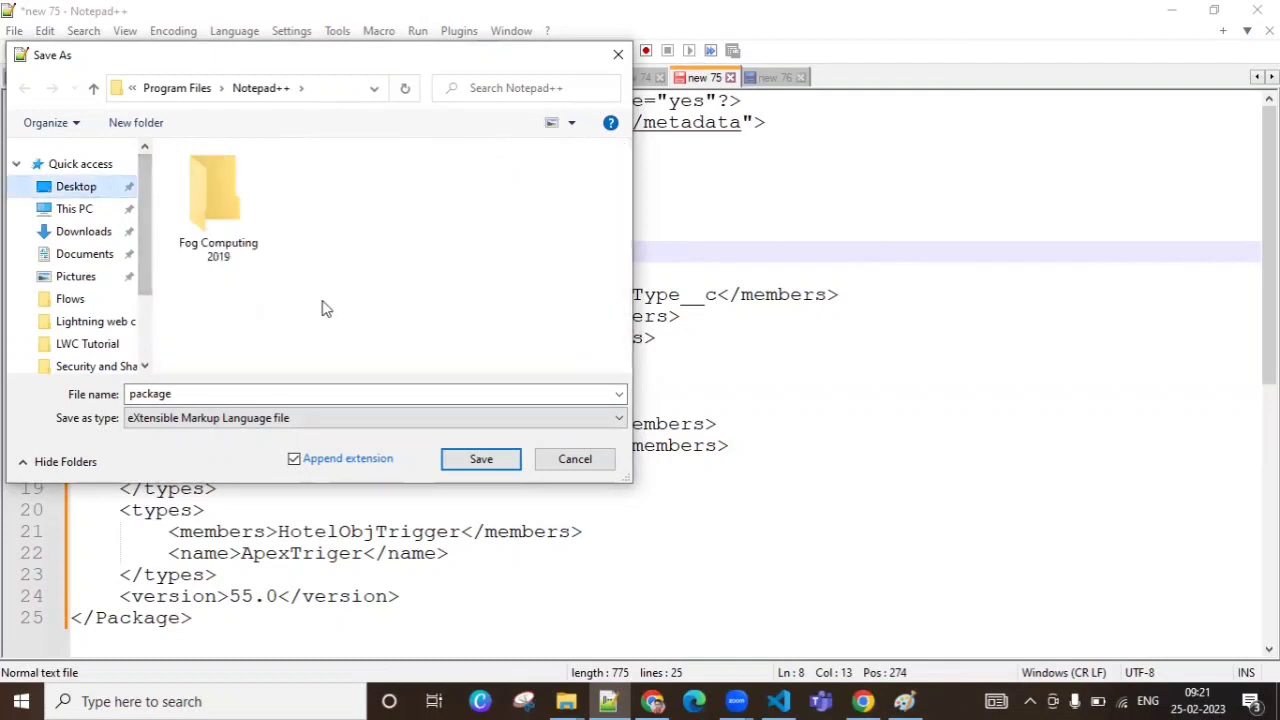
left_click(492, 459)
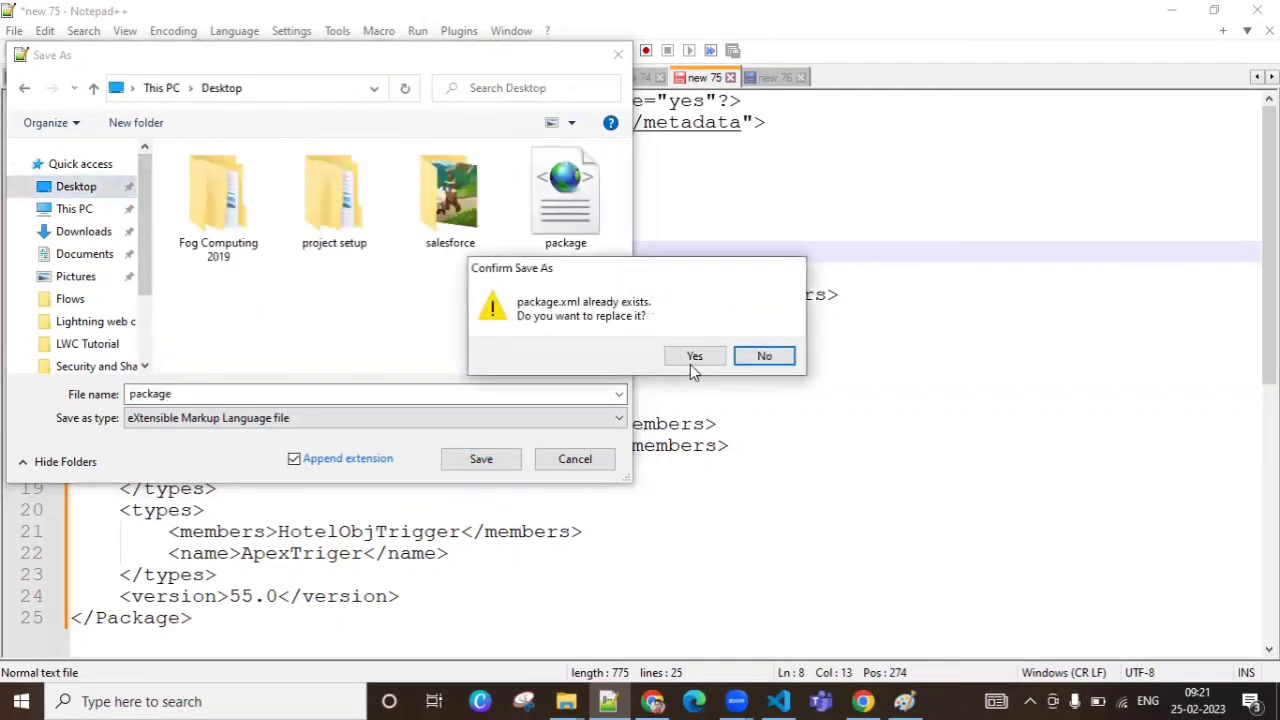
Step: Decline replacing the existing package file and delete it from the Desktop folder
left_click(764, 358)
left_click(570, 186)
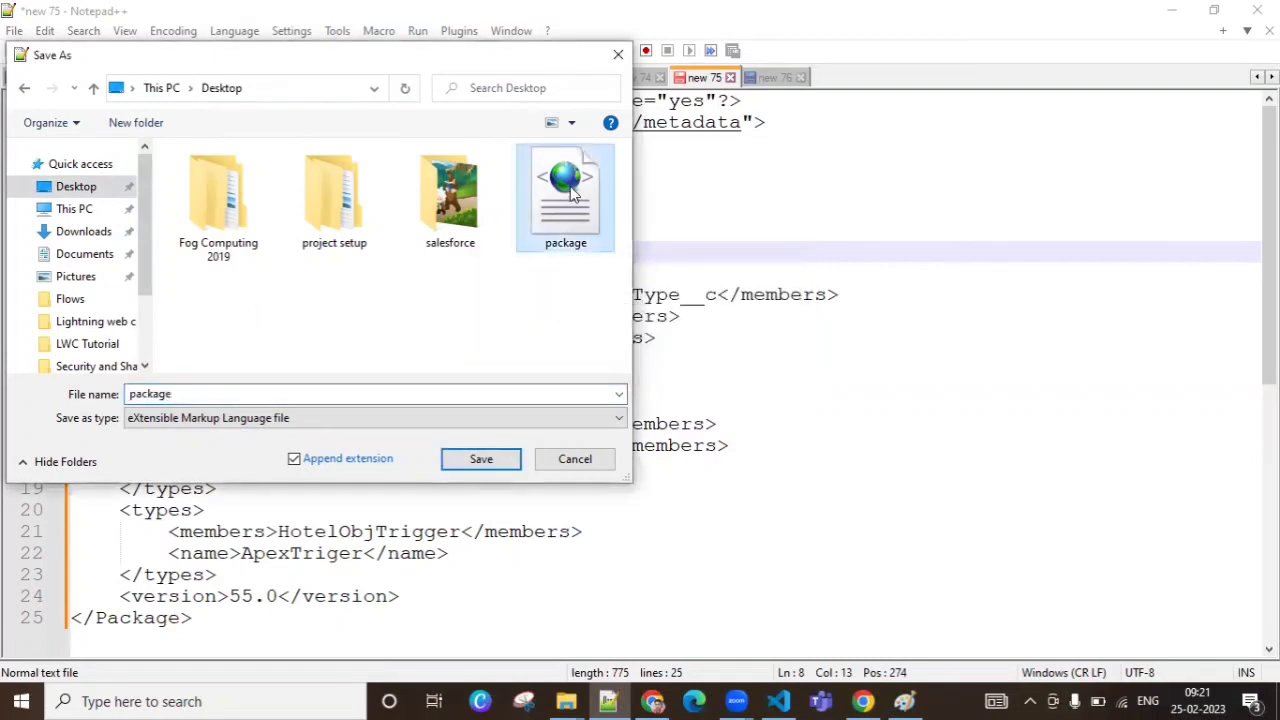
key("Delete")
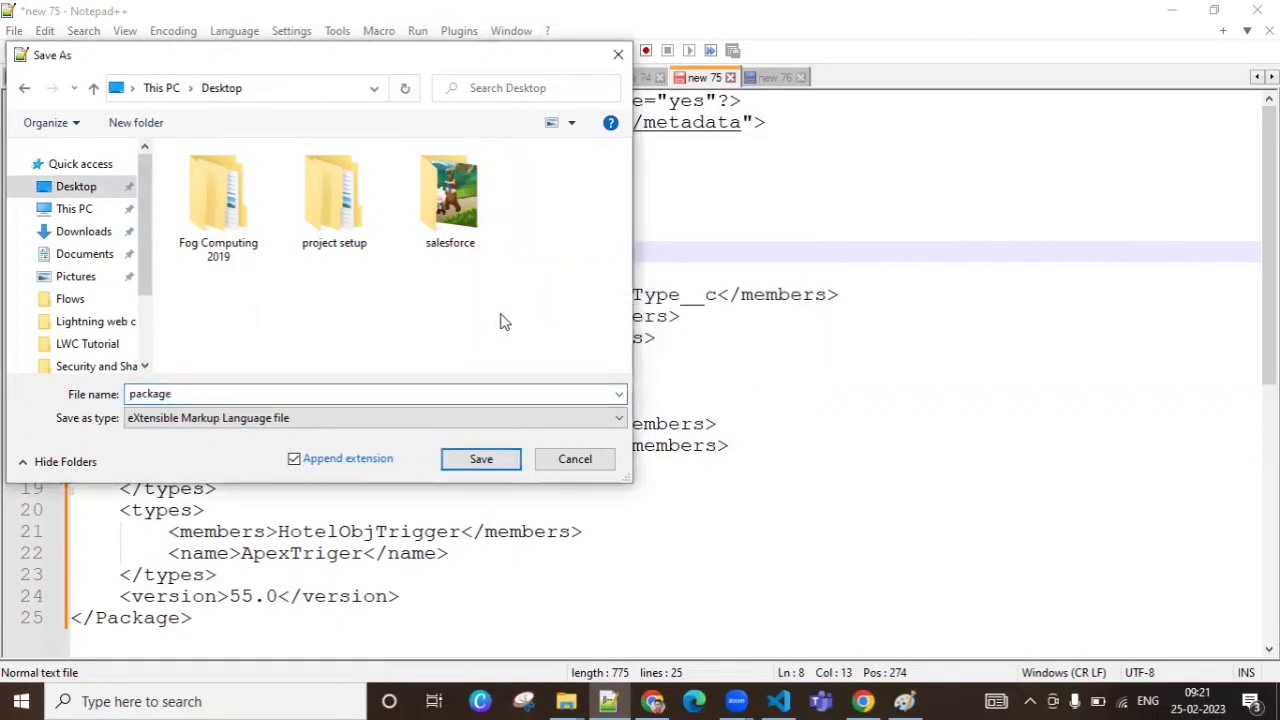
Step: Retry saving the manifest as package with replacement allowed, and discard the deleted package.xml from the editor
left_click(484, 460)
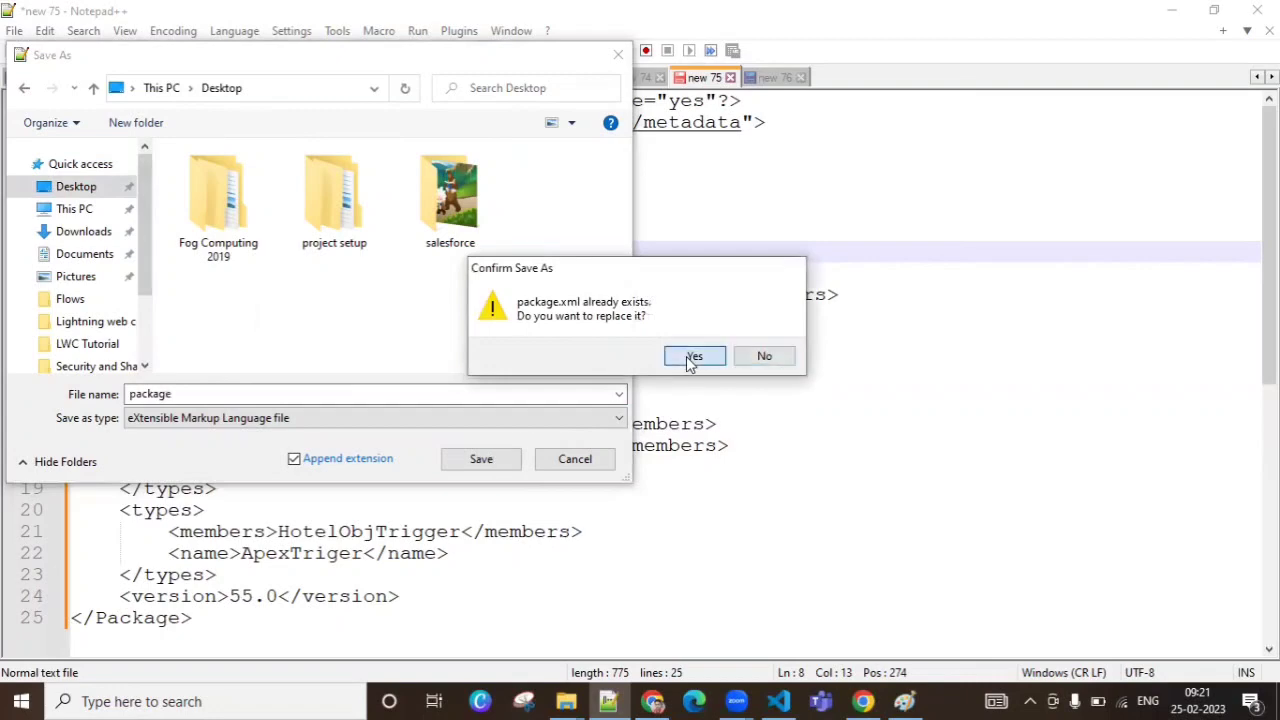
left_click(692, 357)
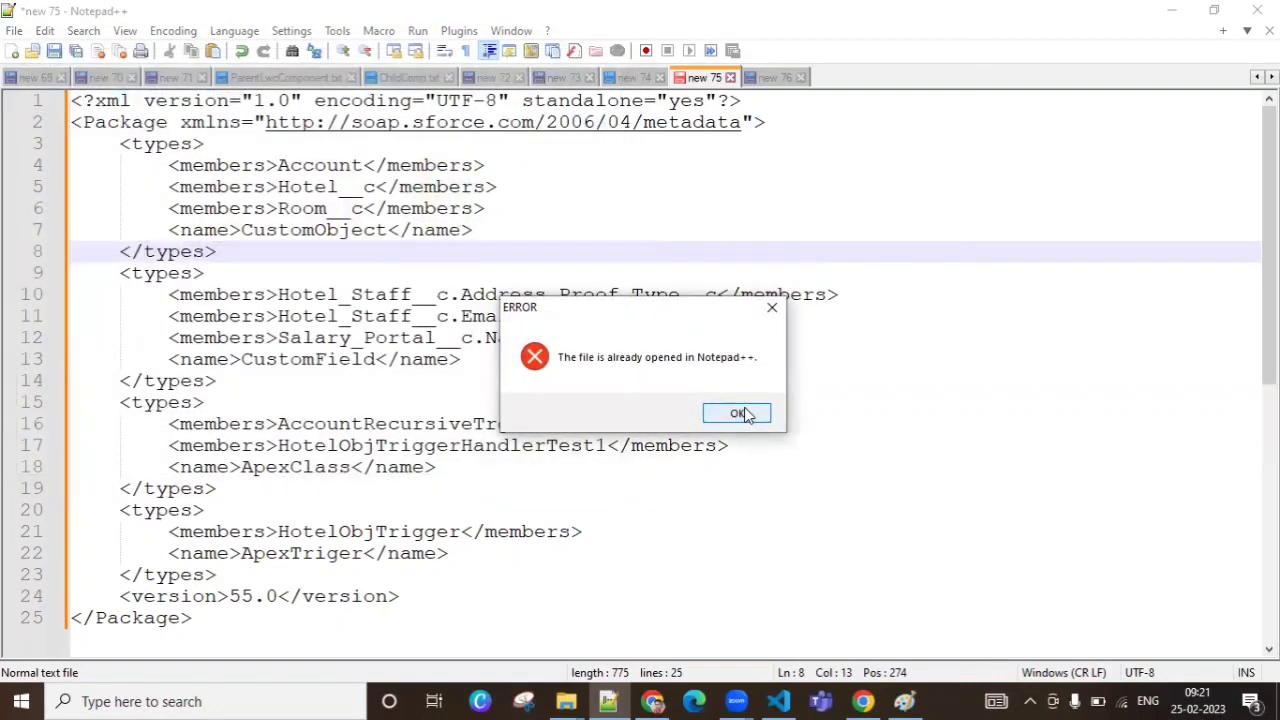
left_click(738, 414)
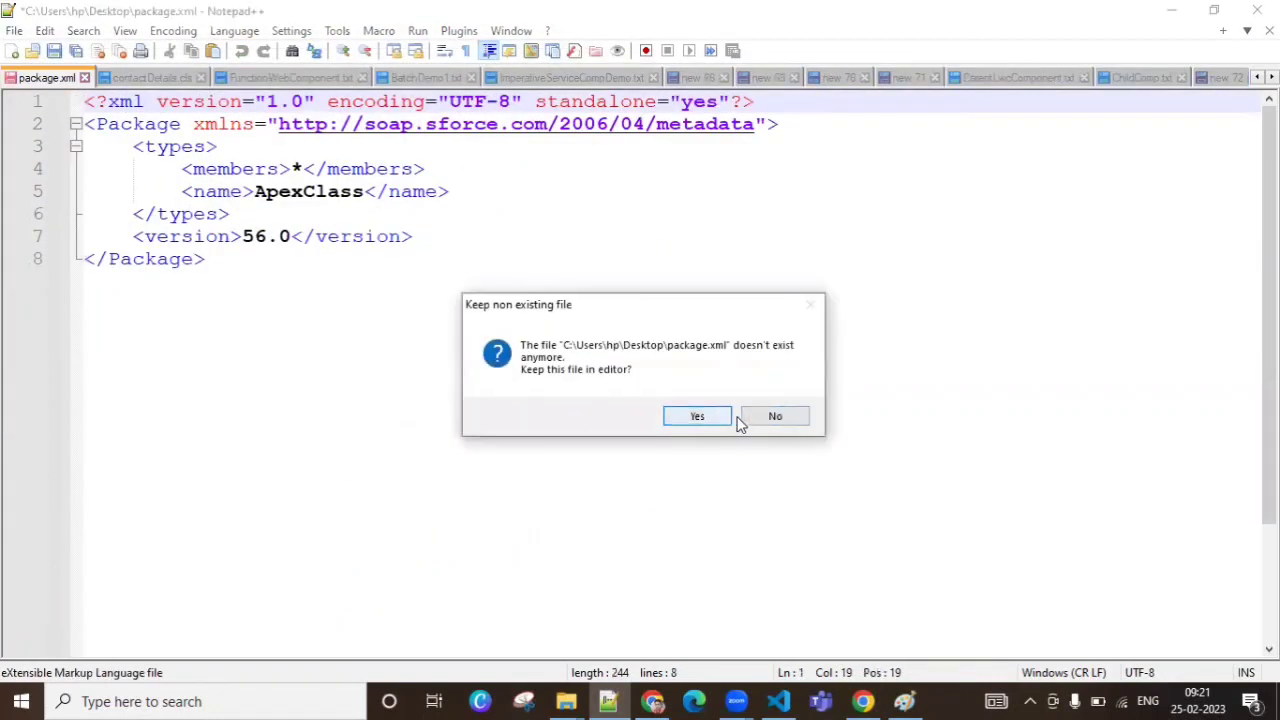
left_click(757, 420)
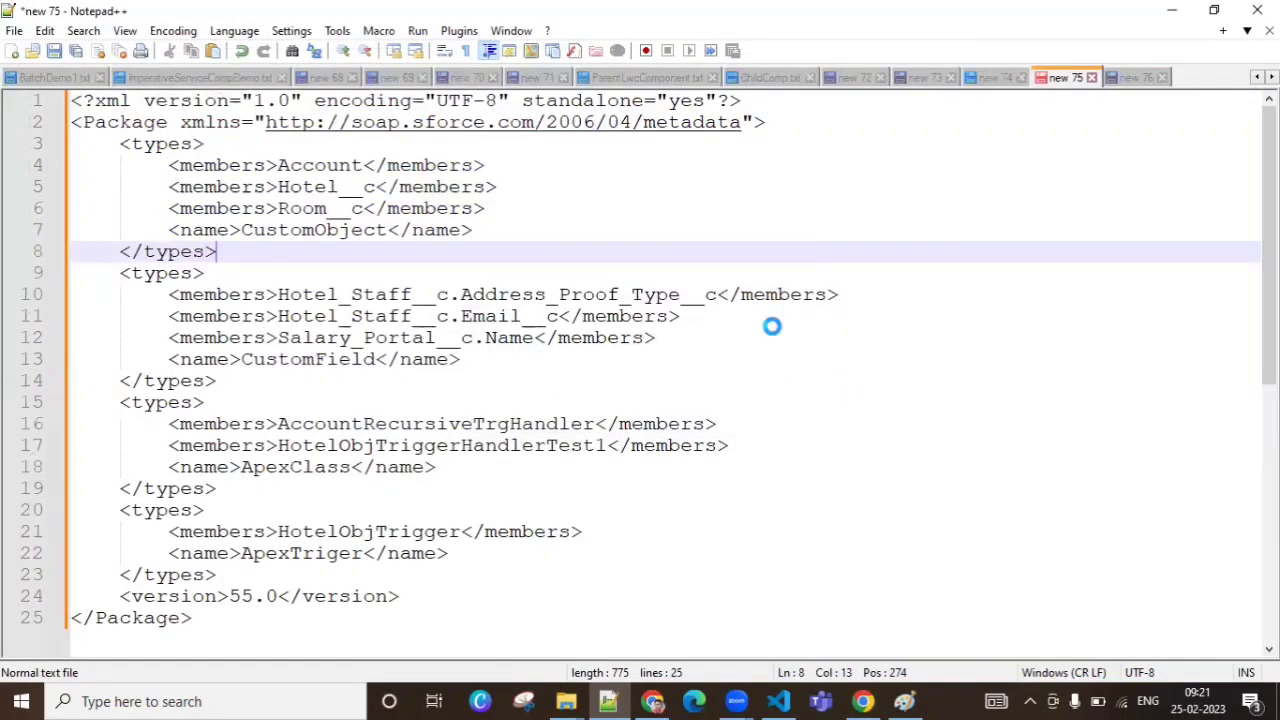
Step: Save the new 75 manifest to the Desktop as Package1, using the eXtensible Markup Language file type
key("ctrl+s")
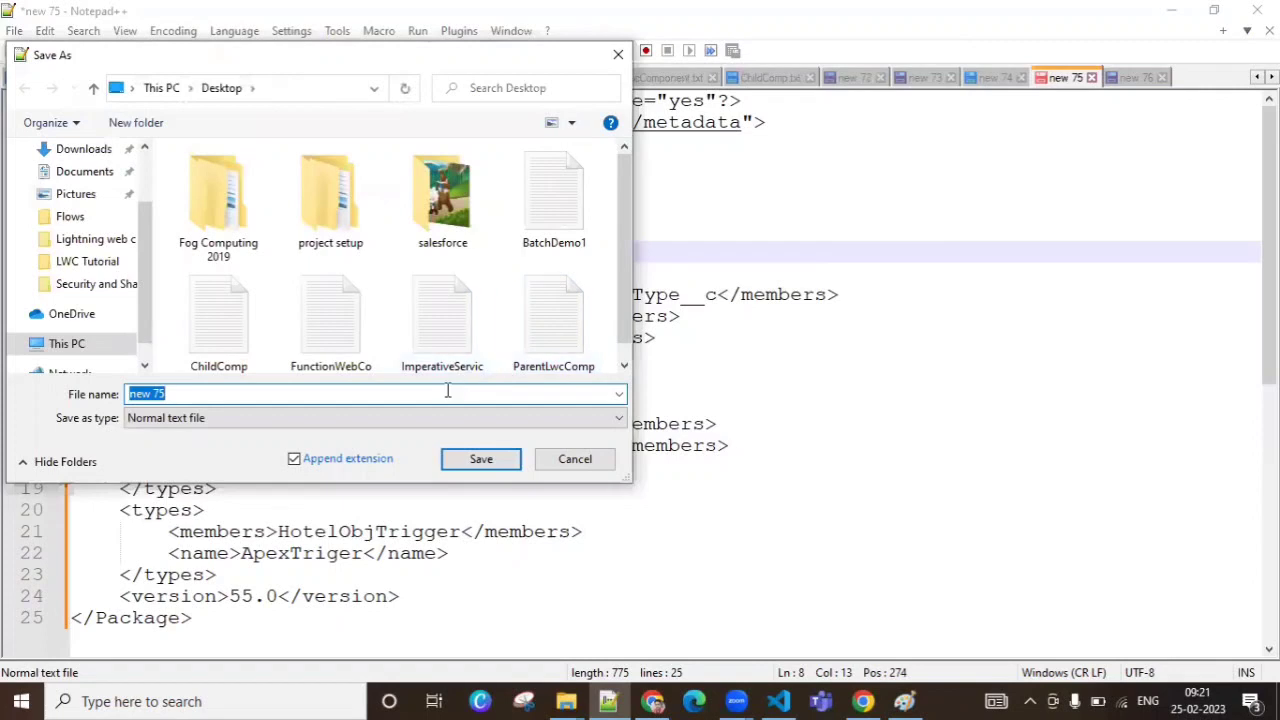
type("Package1")
left_click(443, 420)
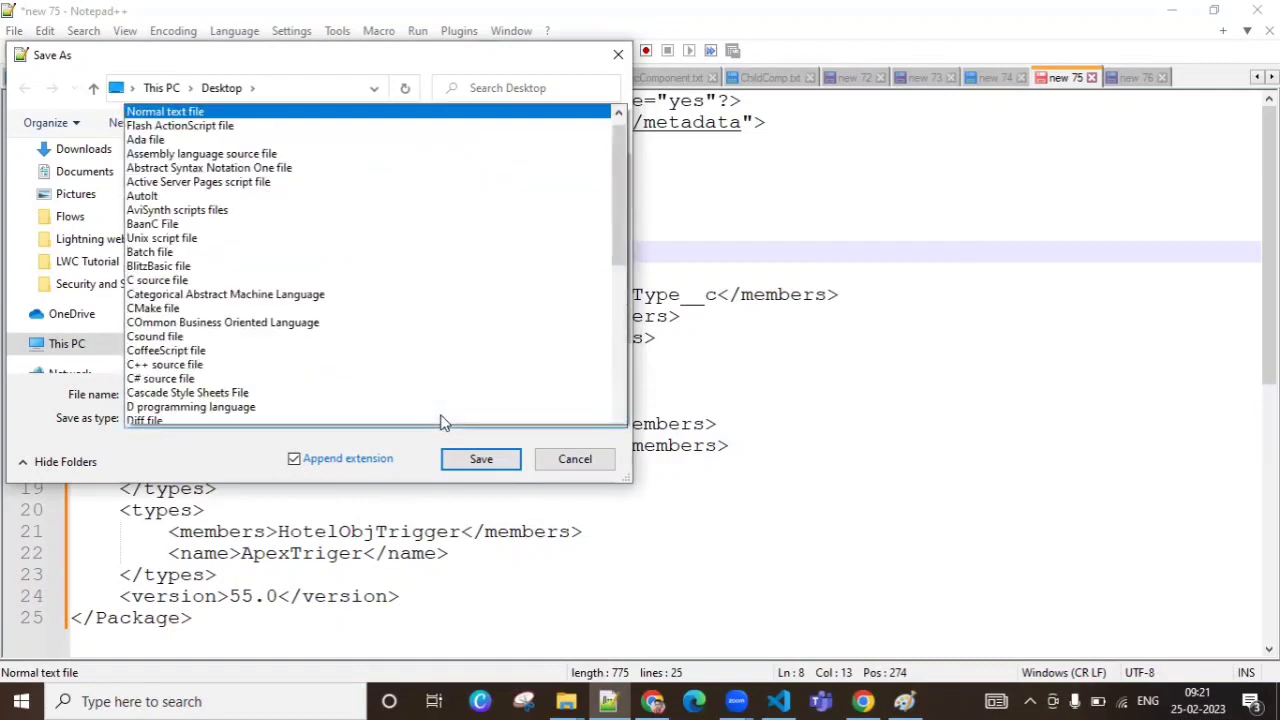
left_click_drag(618, 130, 618, 390)
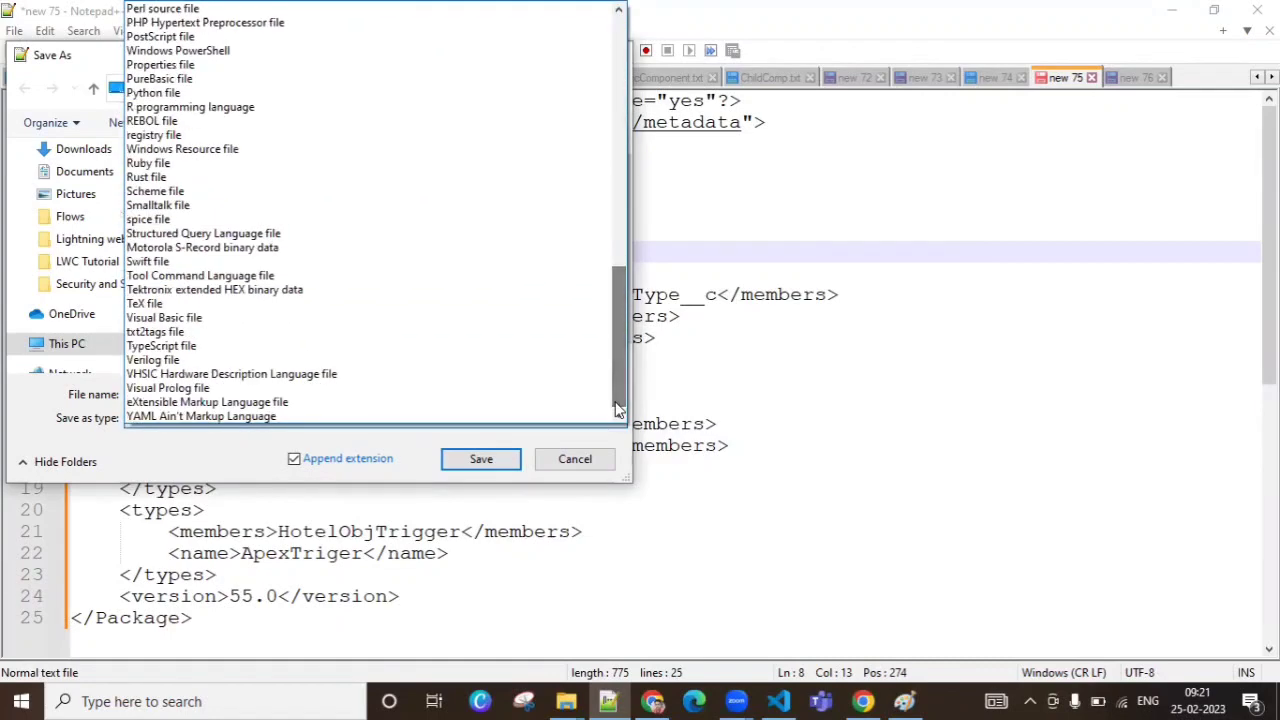
left_click(557, 405)
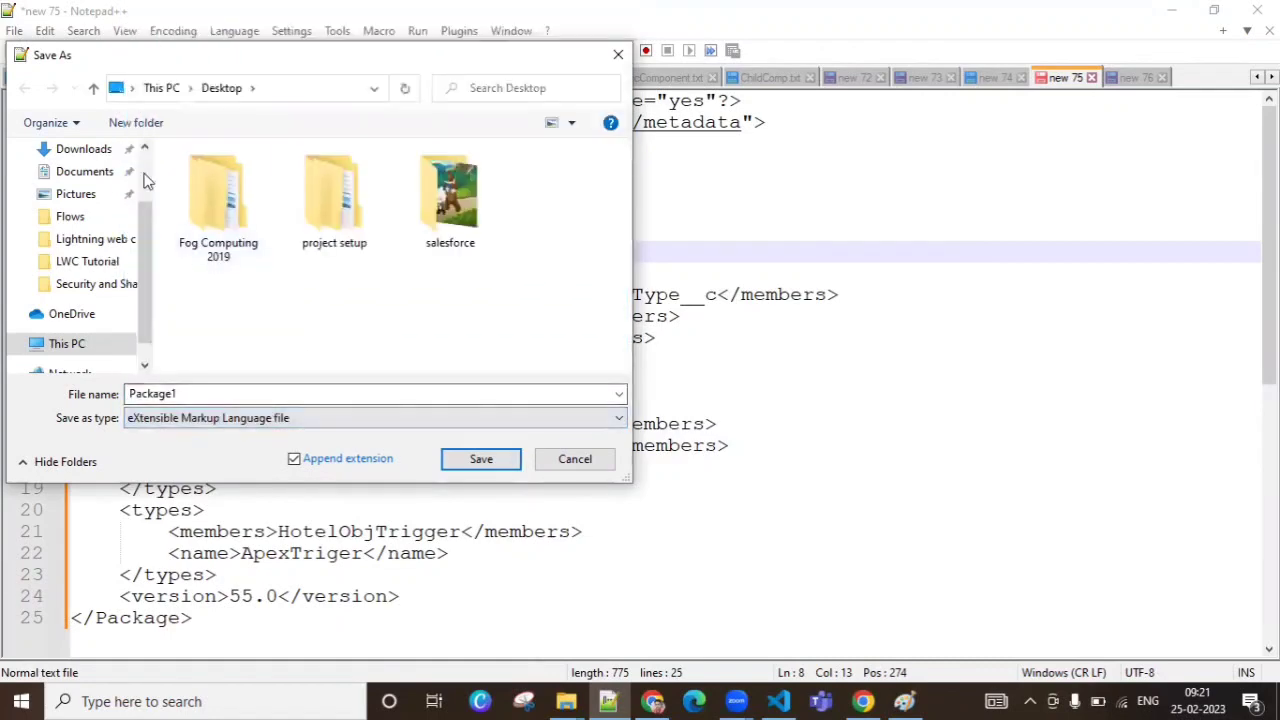
scroll(143, 171, "up", 2)
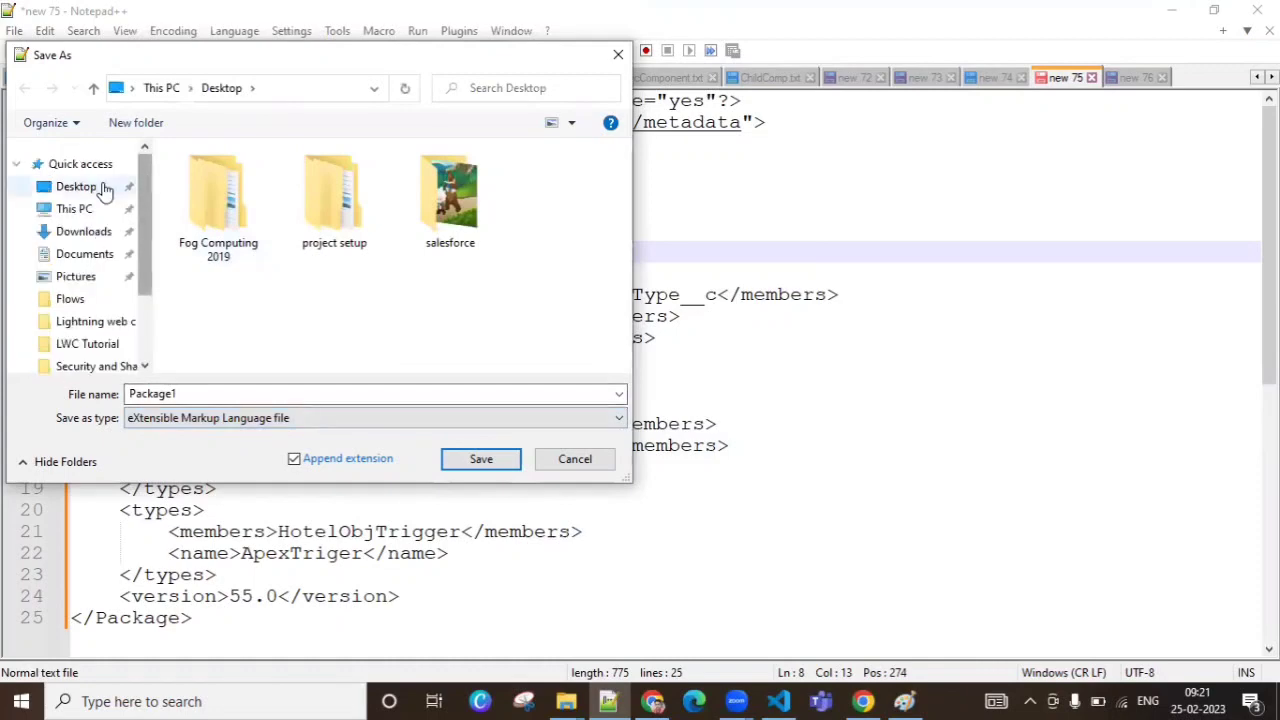
left_click(481, 458)
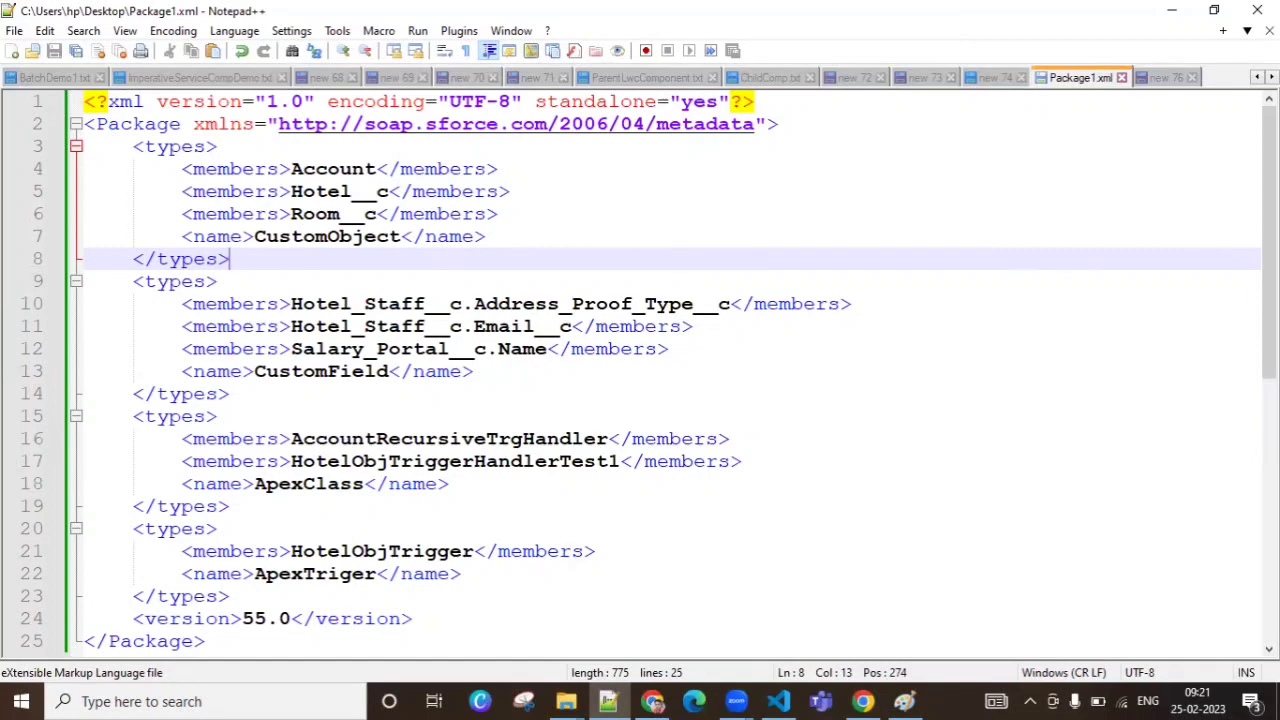
left_click_drag(1268, 240, 1268, 238)
left_click_drag(291, 618, 254, 618)
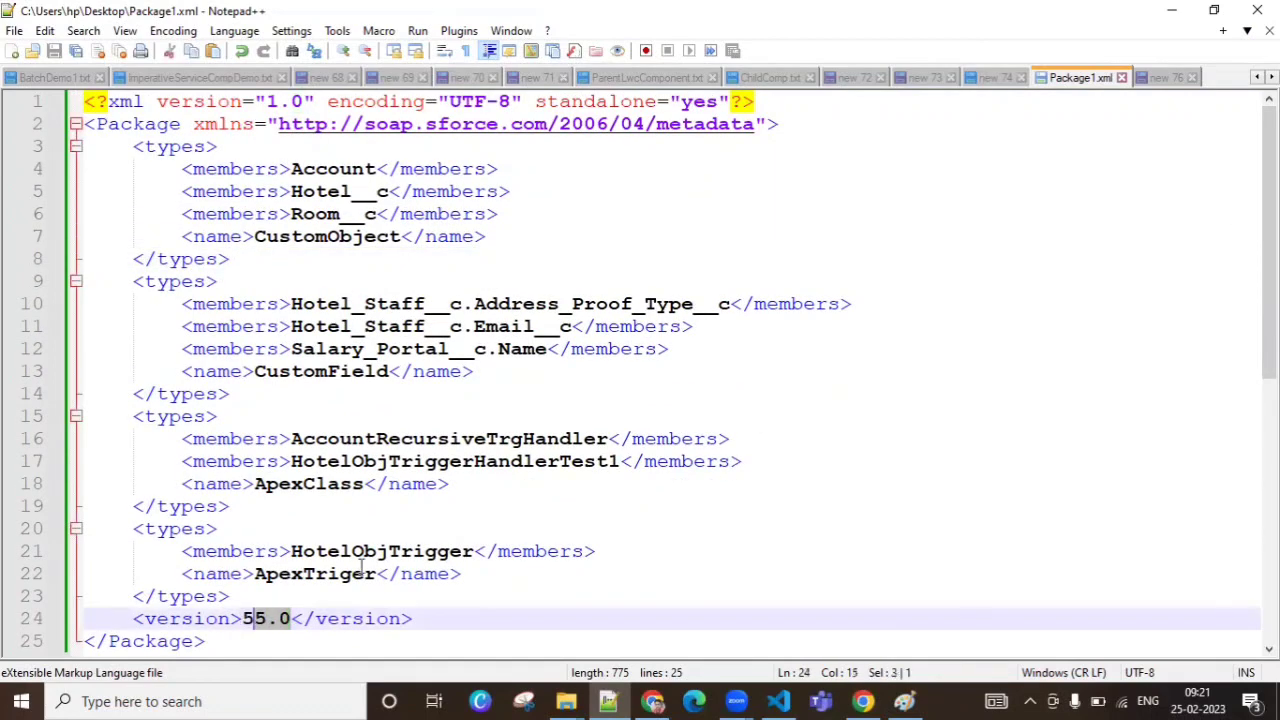
left_click(759, 476)
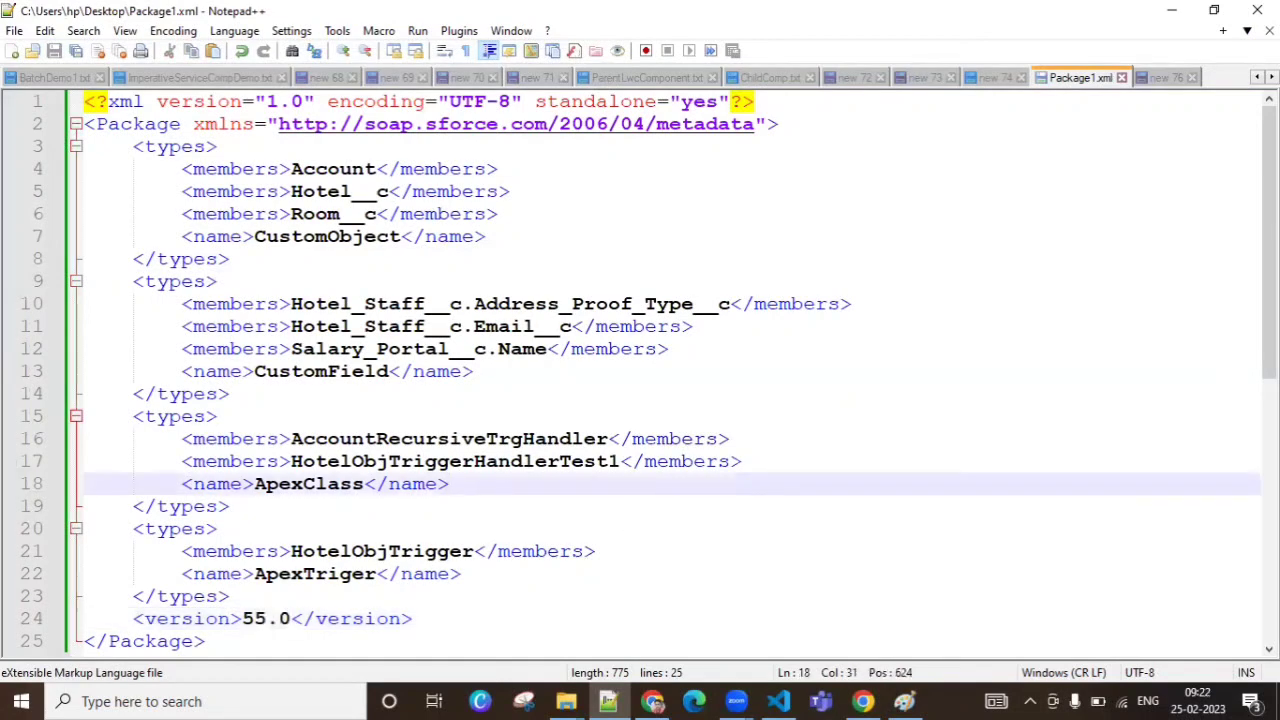
left_click(1254, 259)
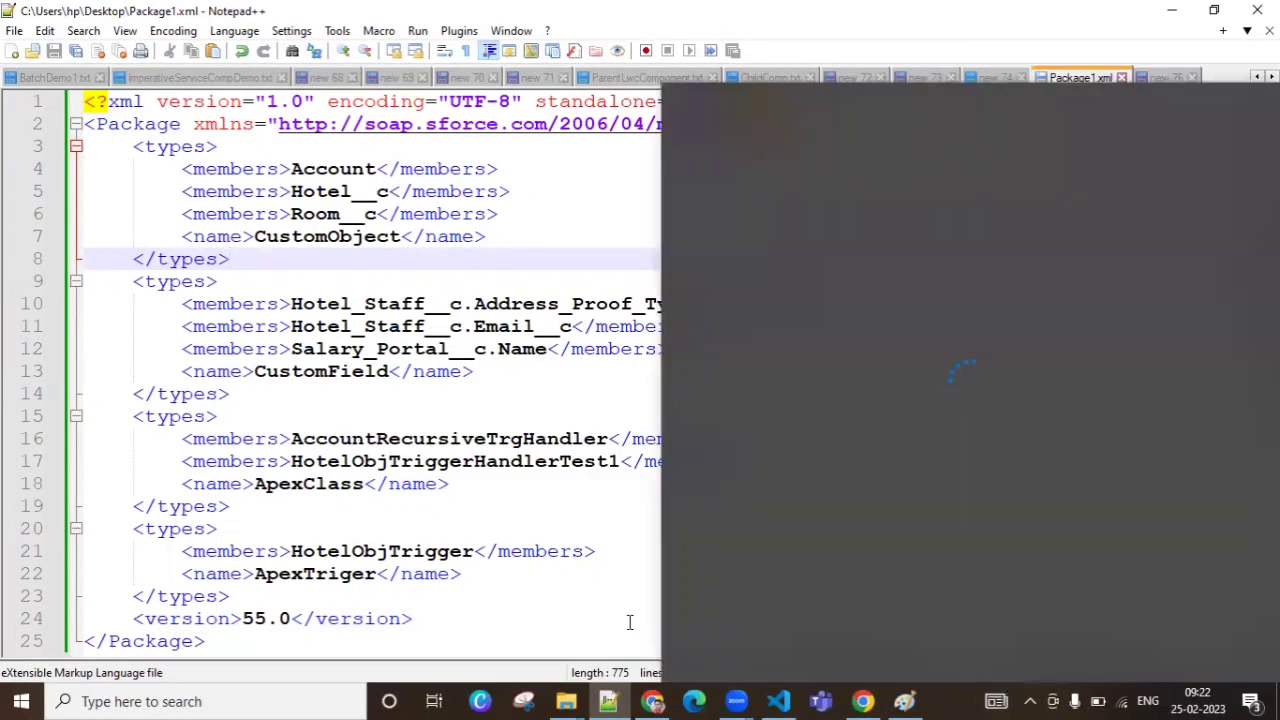
left_click(630, 622)
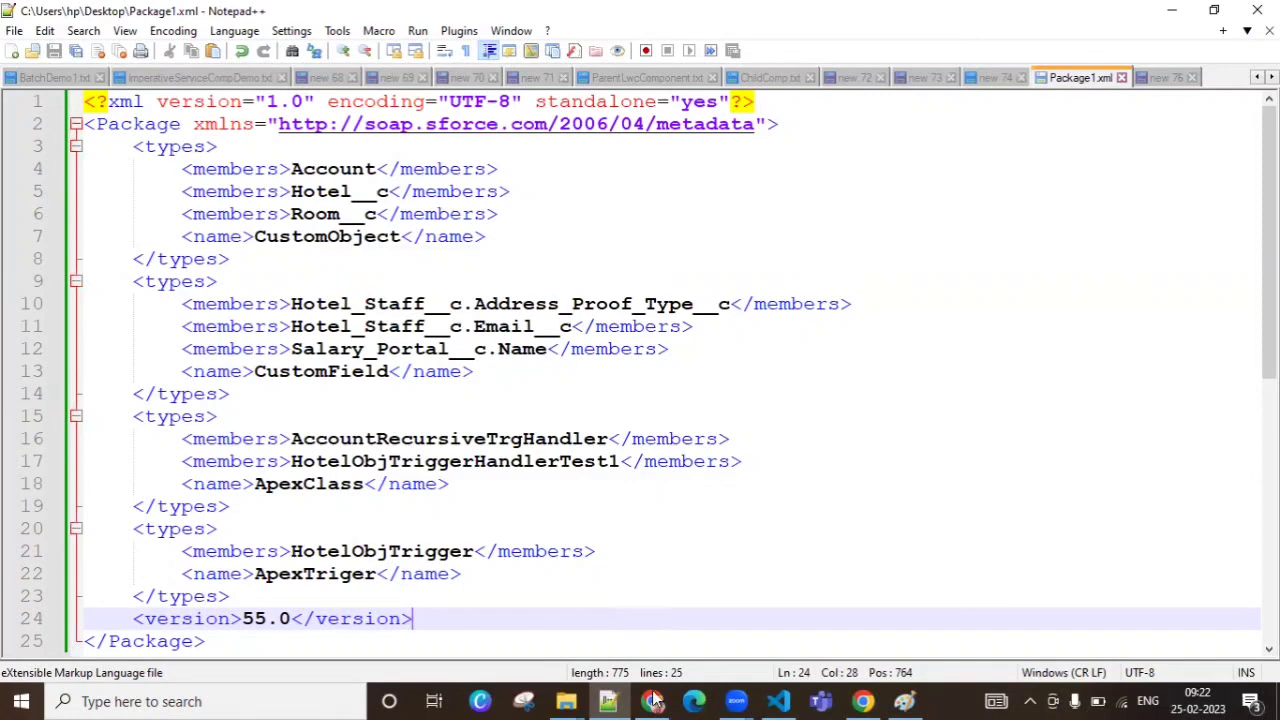
Step: Switch to Chrome and open Workbench at workbench.developerforce.com/query.php in a new tab
key("alt+Tab")
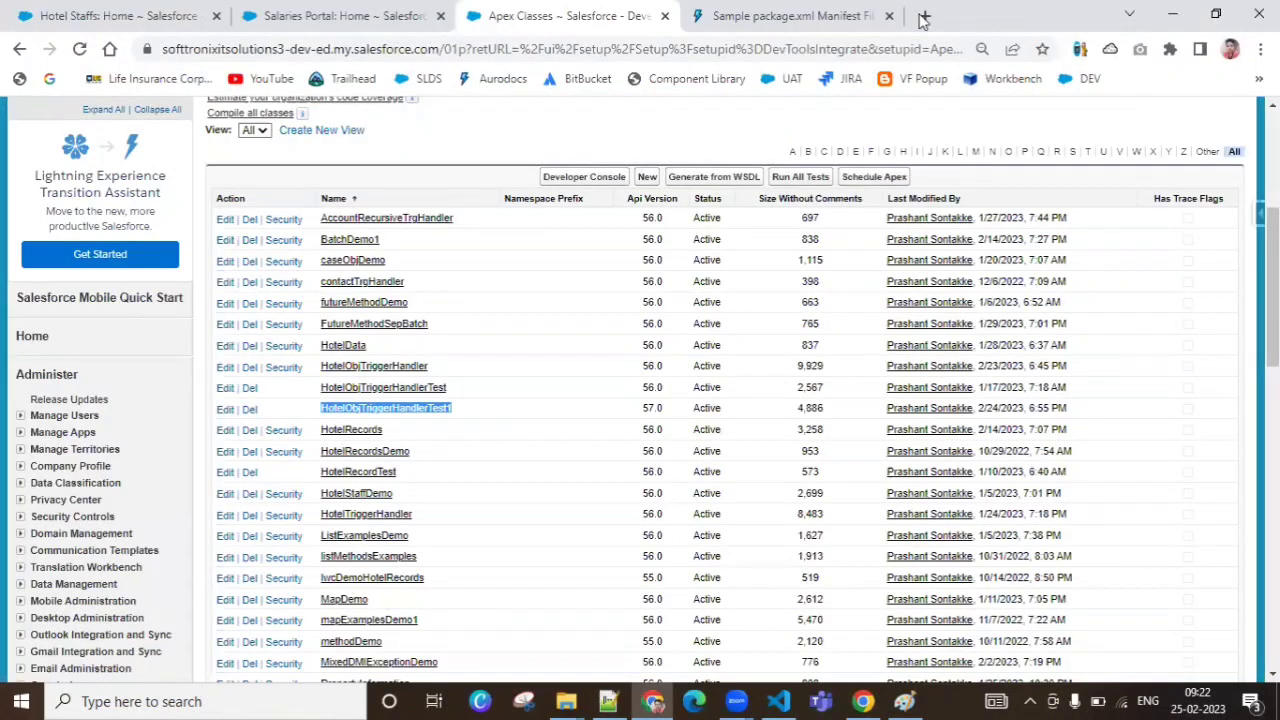
left_click(924, 17)
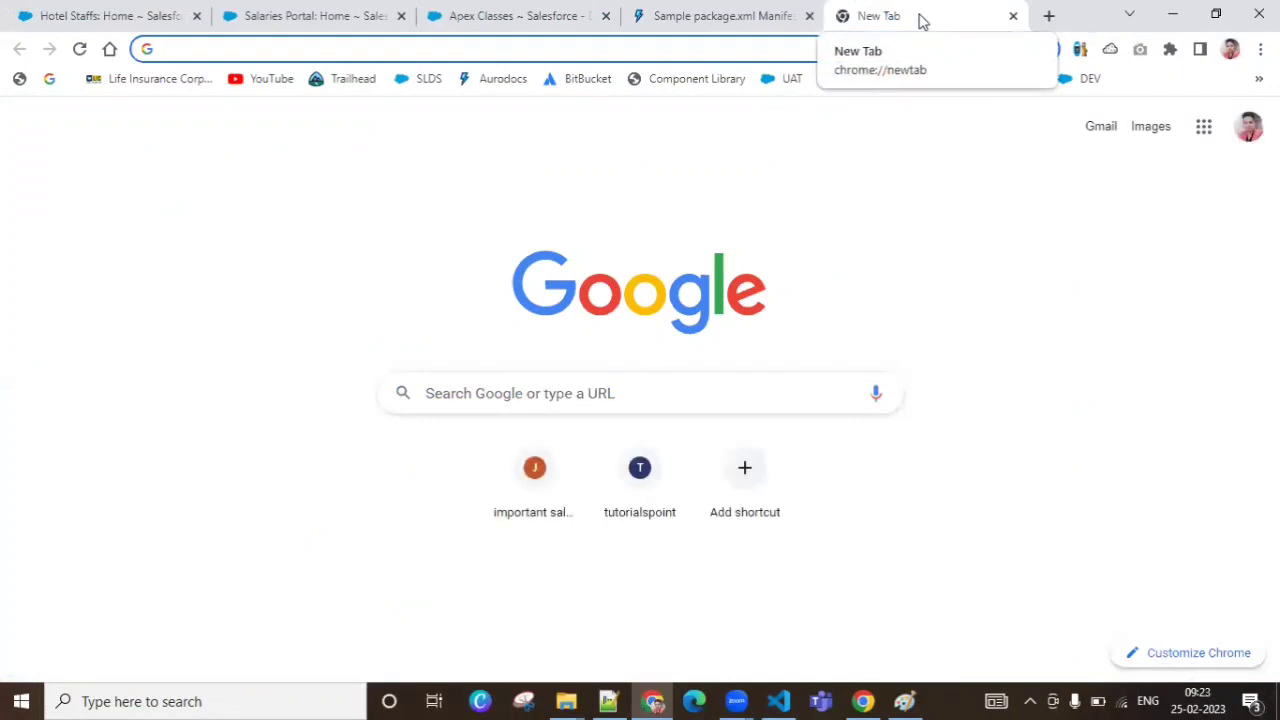
type("worj")
key("BackSpace")
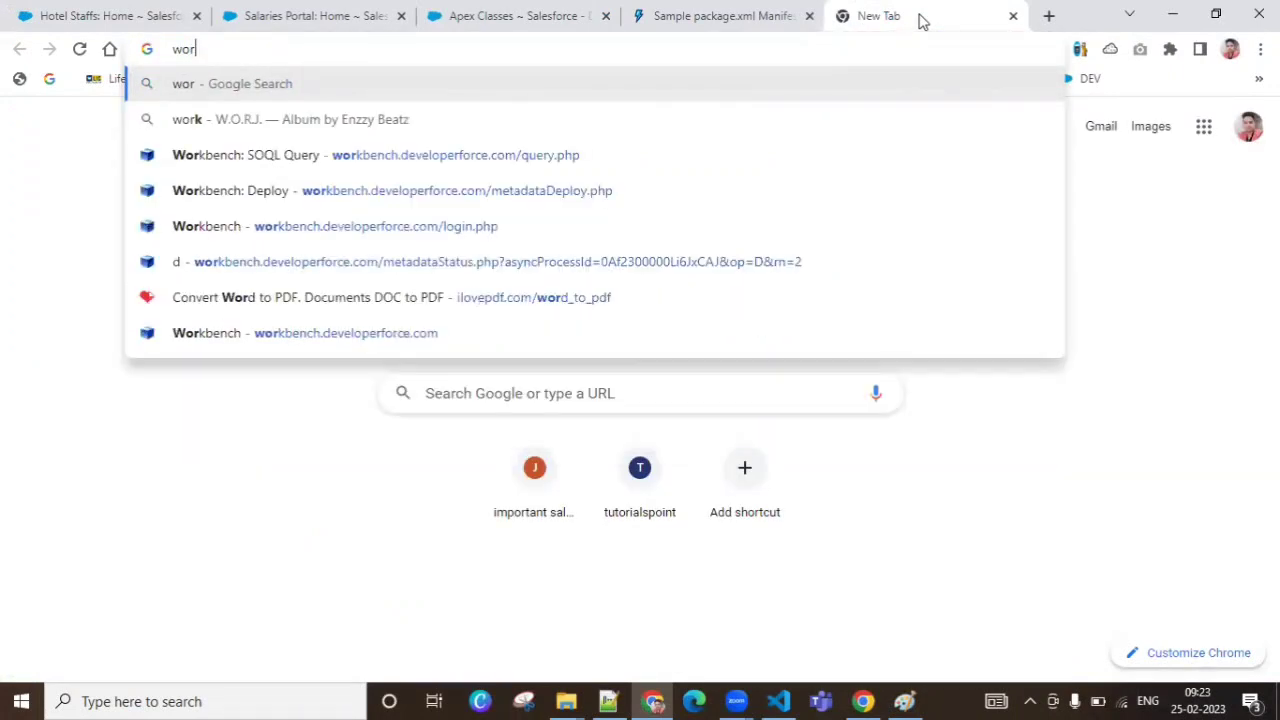
type("k")
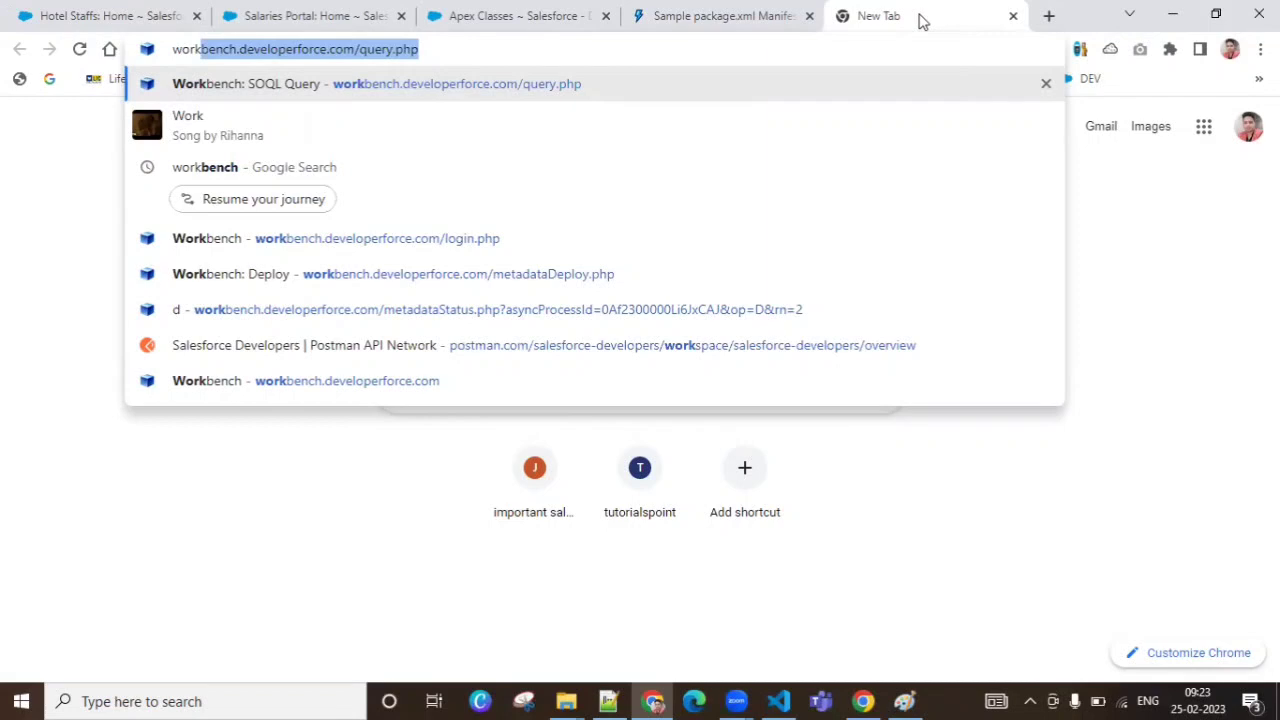
key("Return")
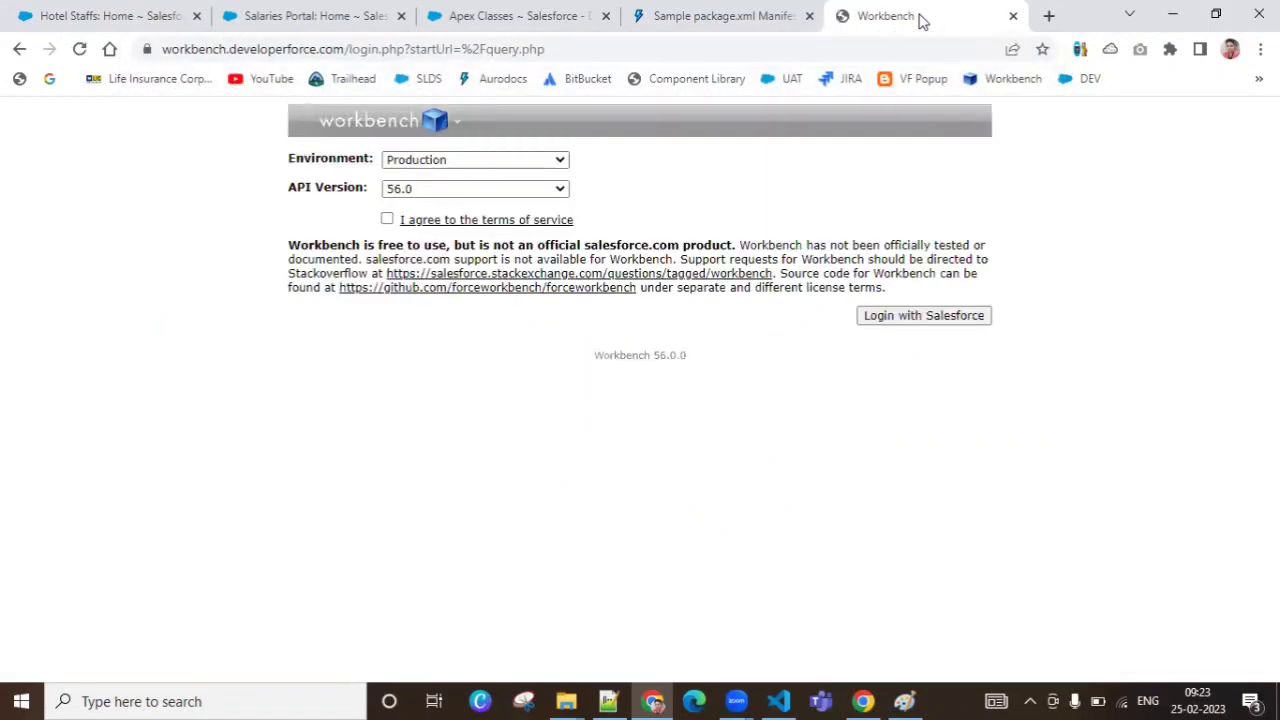
Step: Keep the Production environment, agree to the Workbench terms of service and start the login with Salesforce
left_click(548, 164)
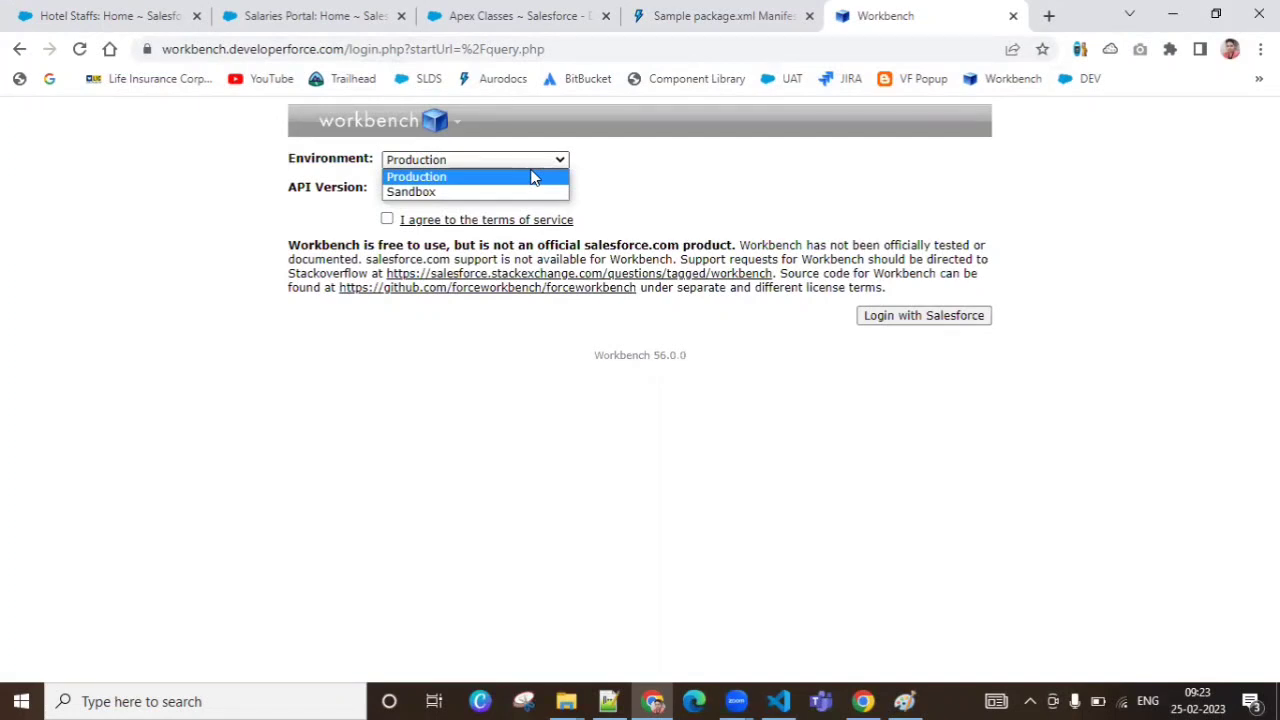
left_click(623, 166)
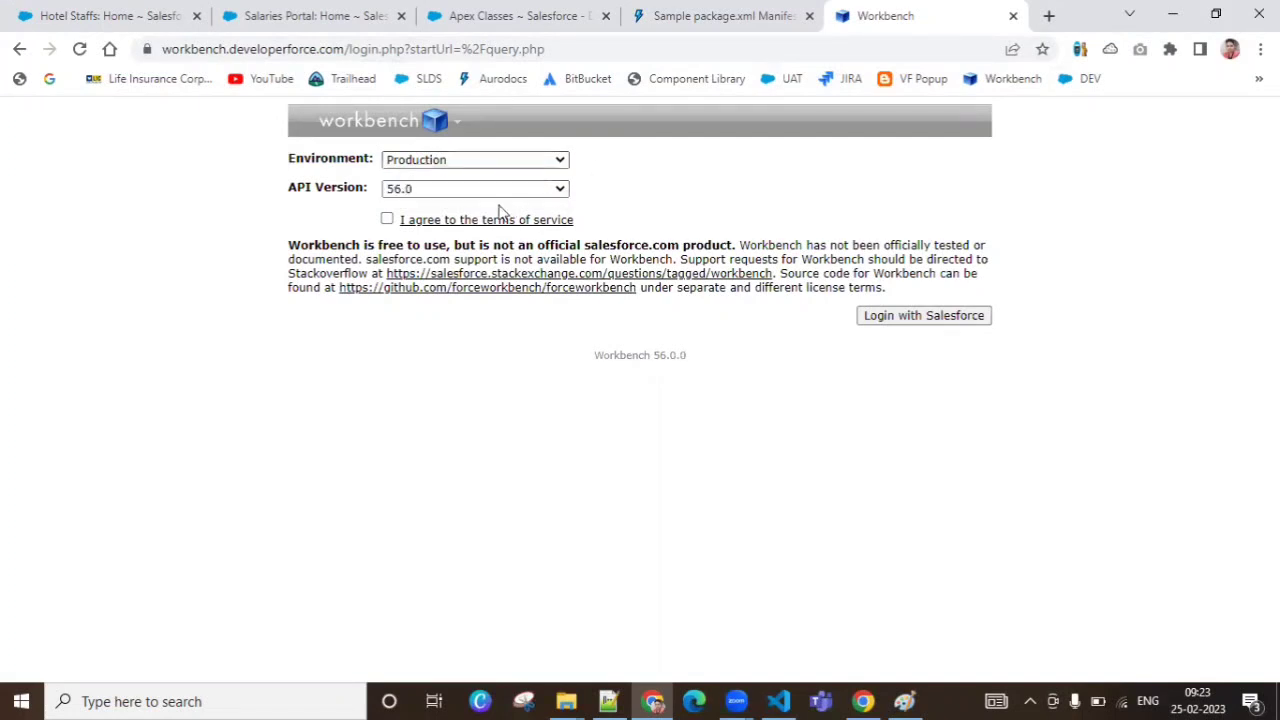
left_click(387, 220)
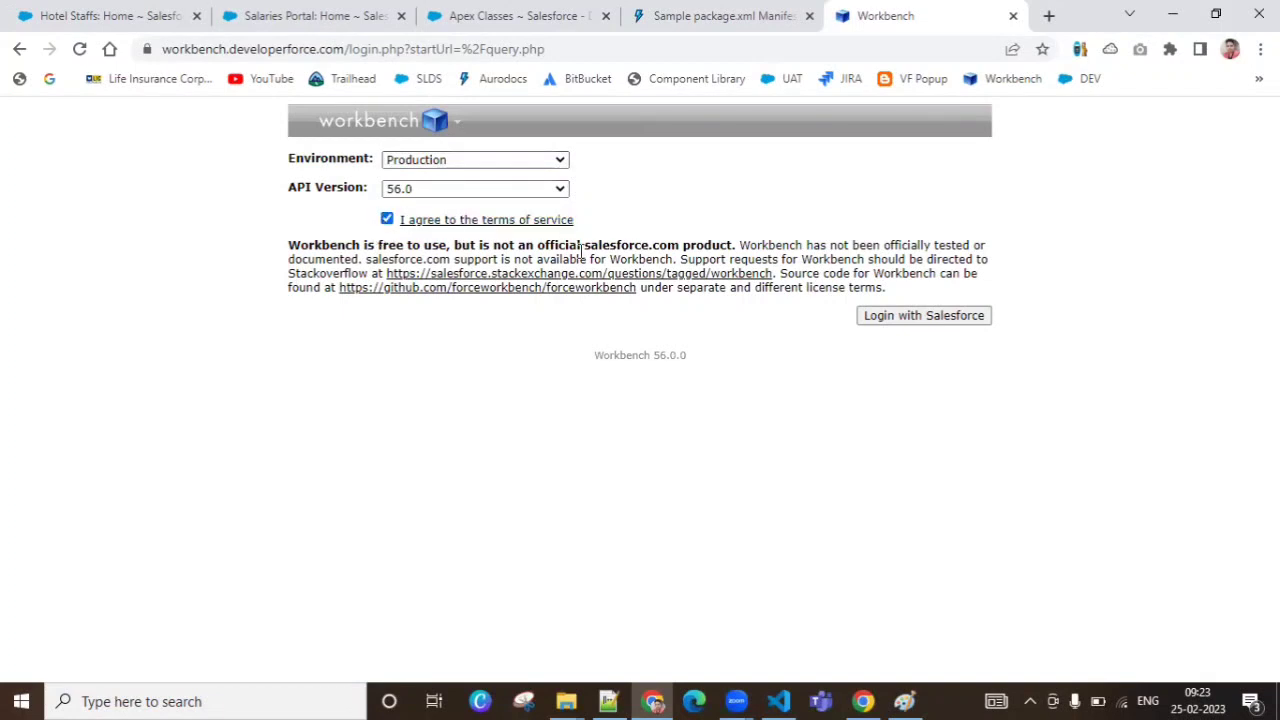
left_click(949, 316)
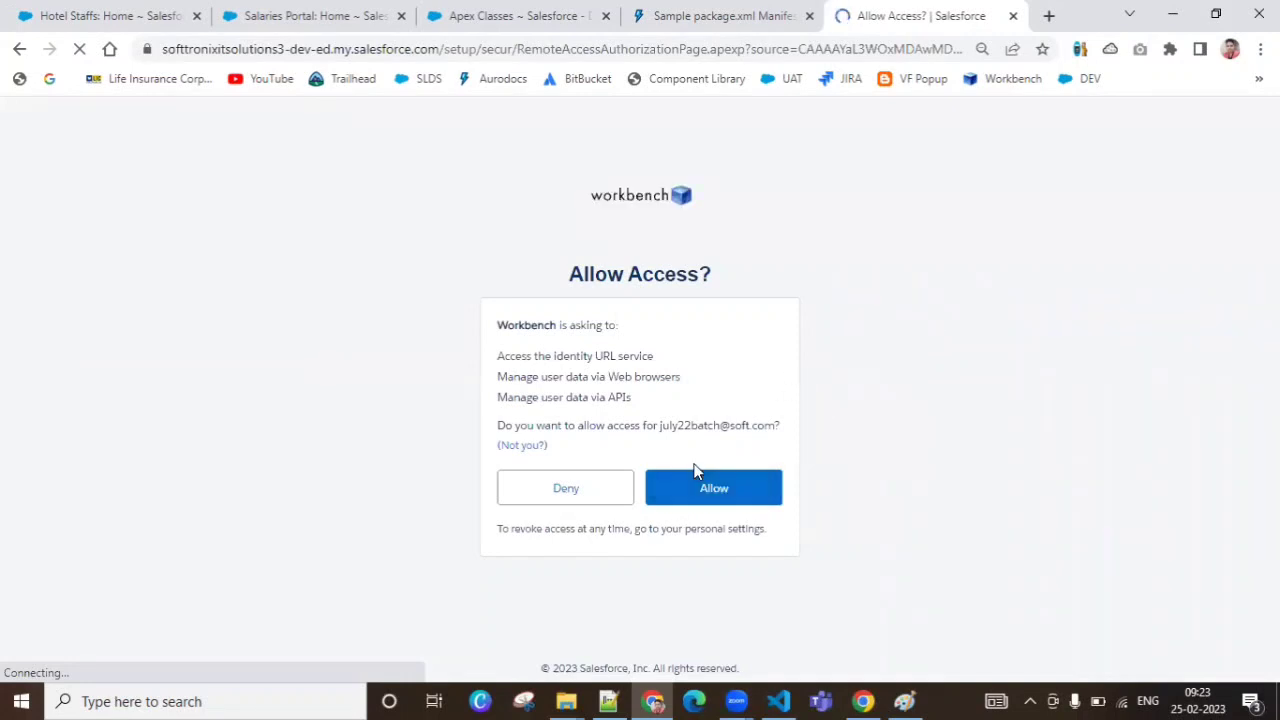
Step: Allow Workbench access to the Salesforce account and open the metadata migration Retrieve page
left_click_drag(658, 427, 772, 429)
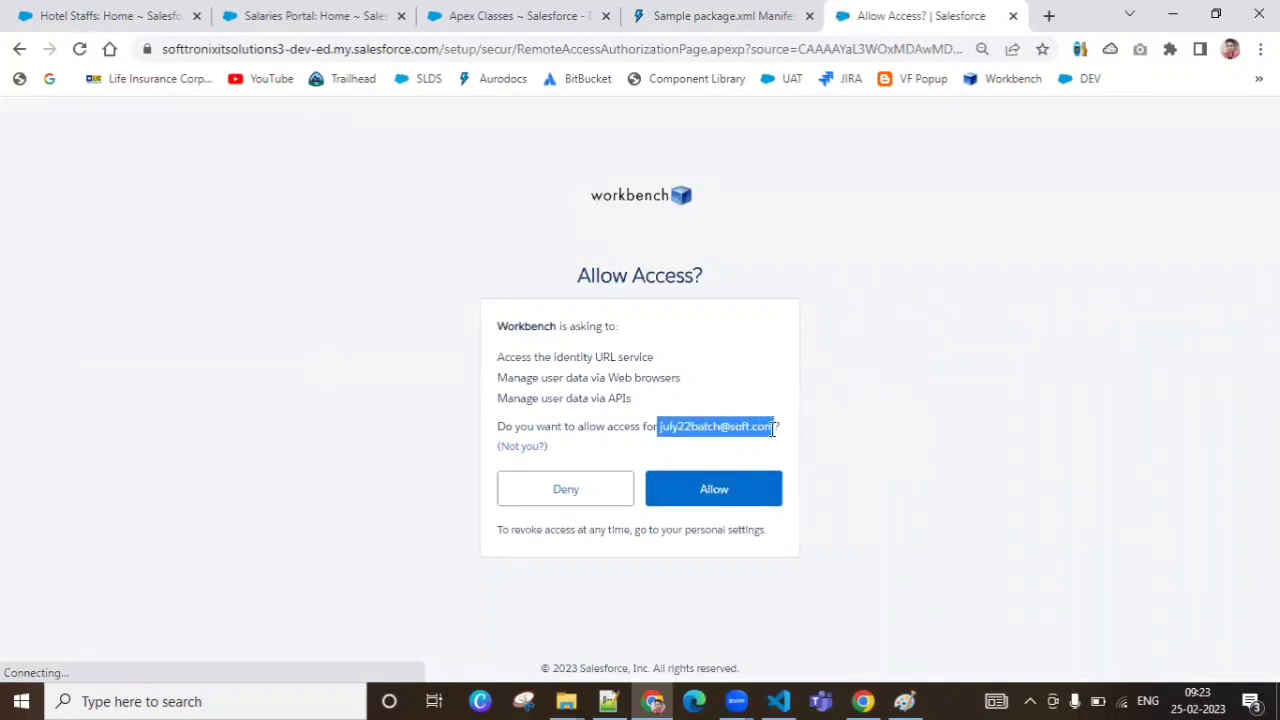
left_click(706, 494)
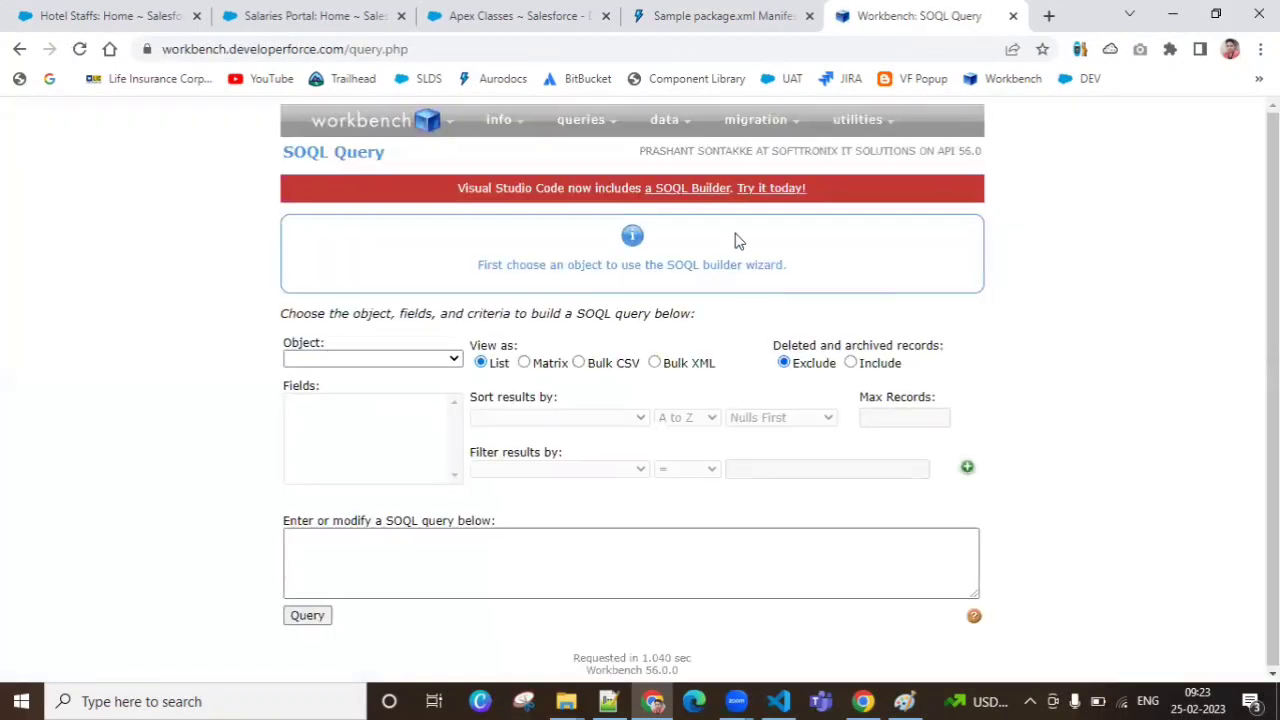
mouse_move(345, 116)
mouse_move(617, 140)
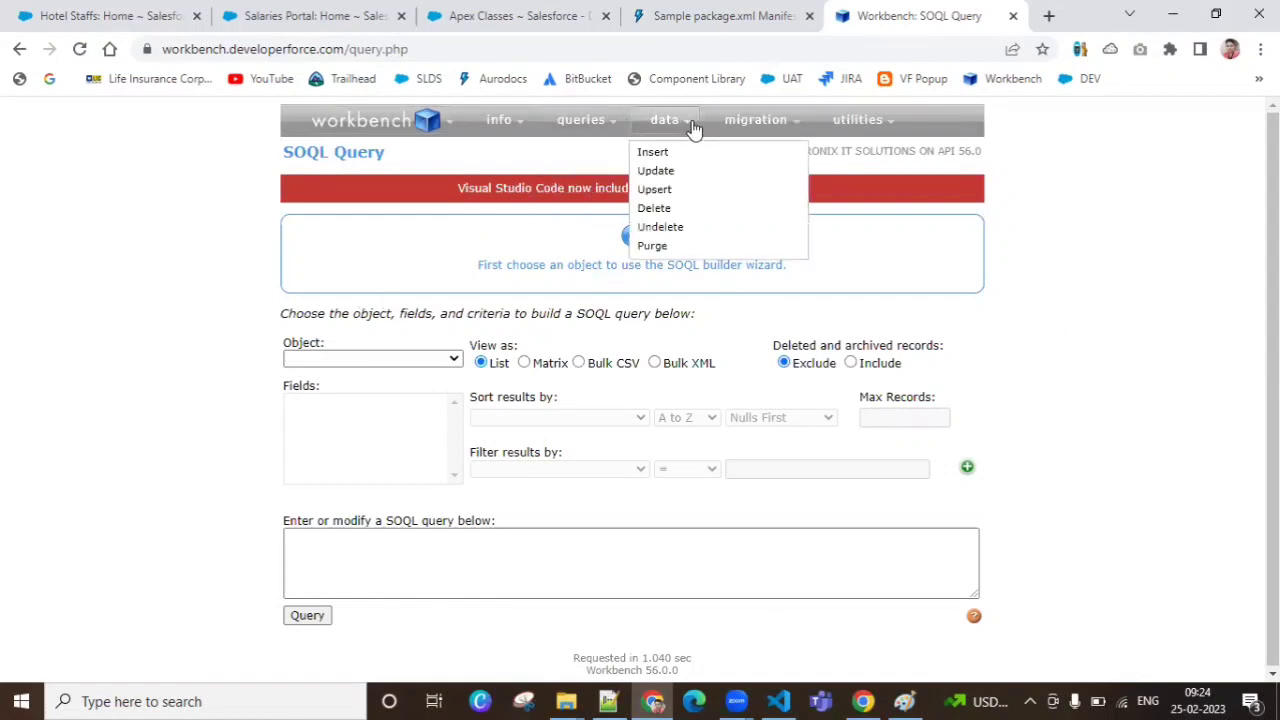
mouse_move(708, 130)
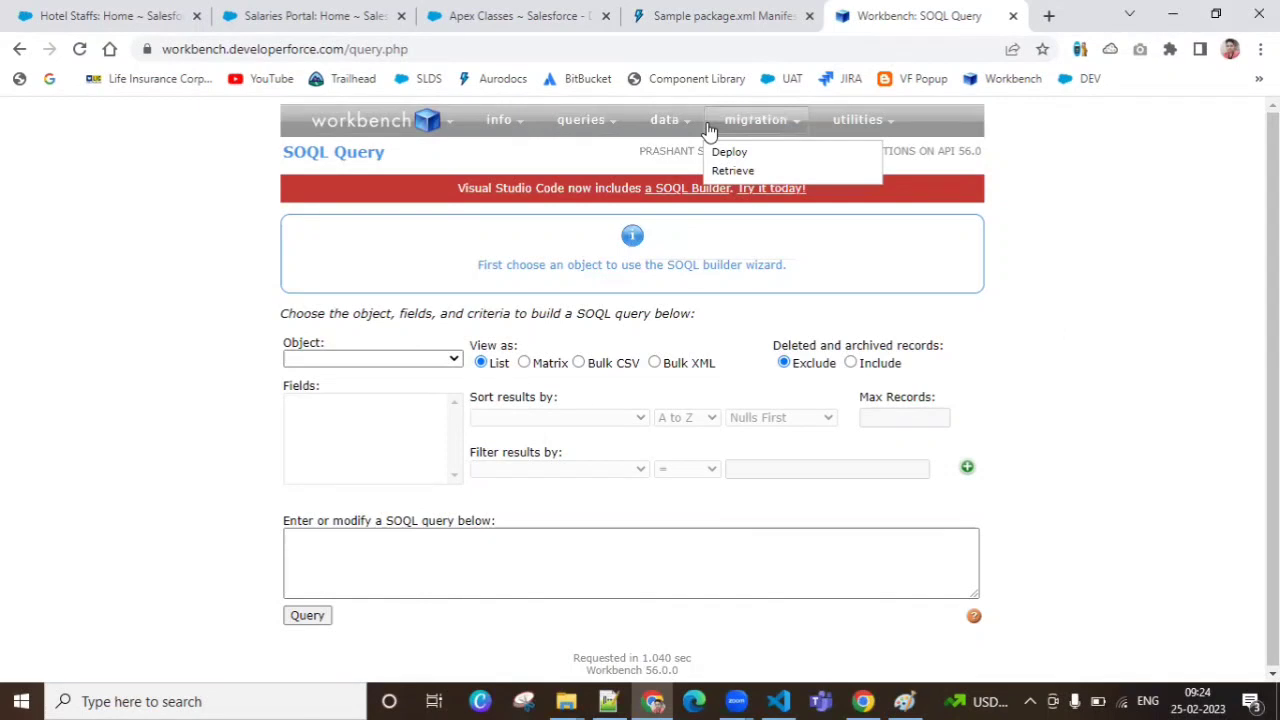
left_click(734, 174)
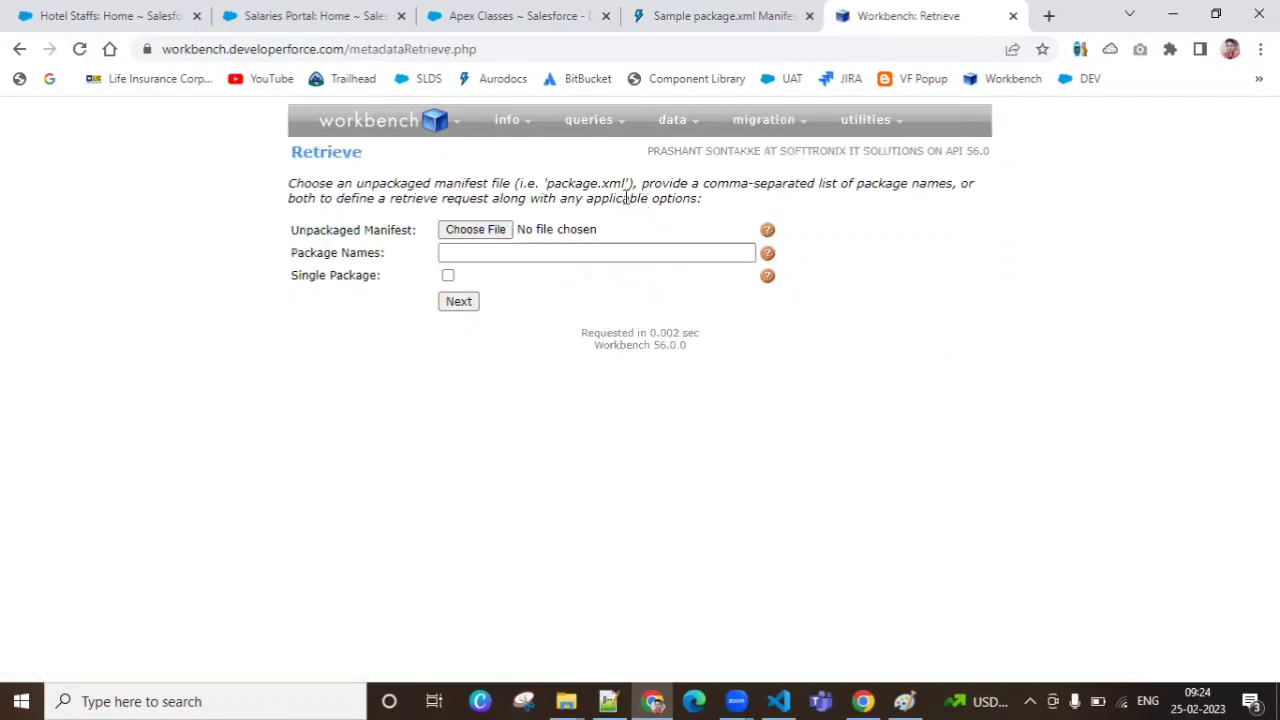
Step: Choose the Package1 file from the Desktop as the unpackaged manifest for the retrieve request
left_click(464, 230)
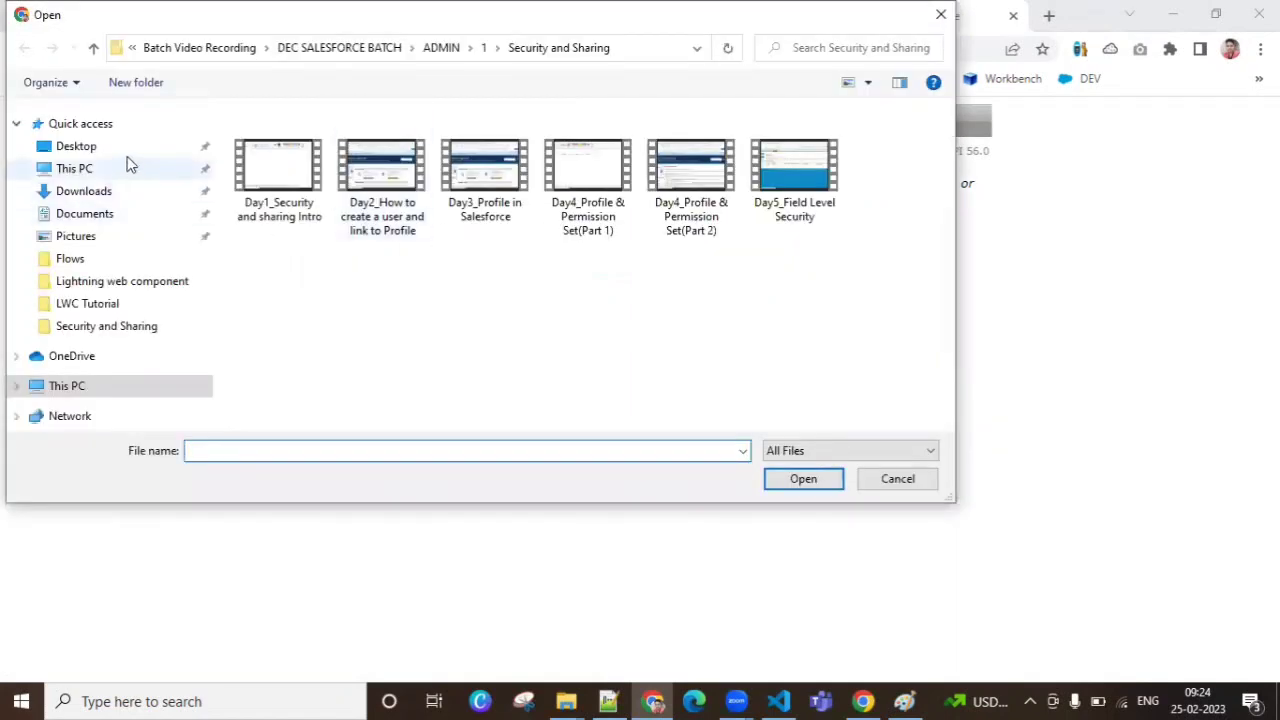
left_click(127, 151)
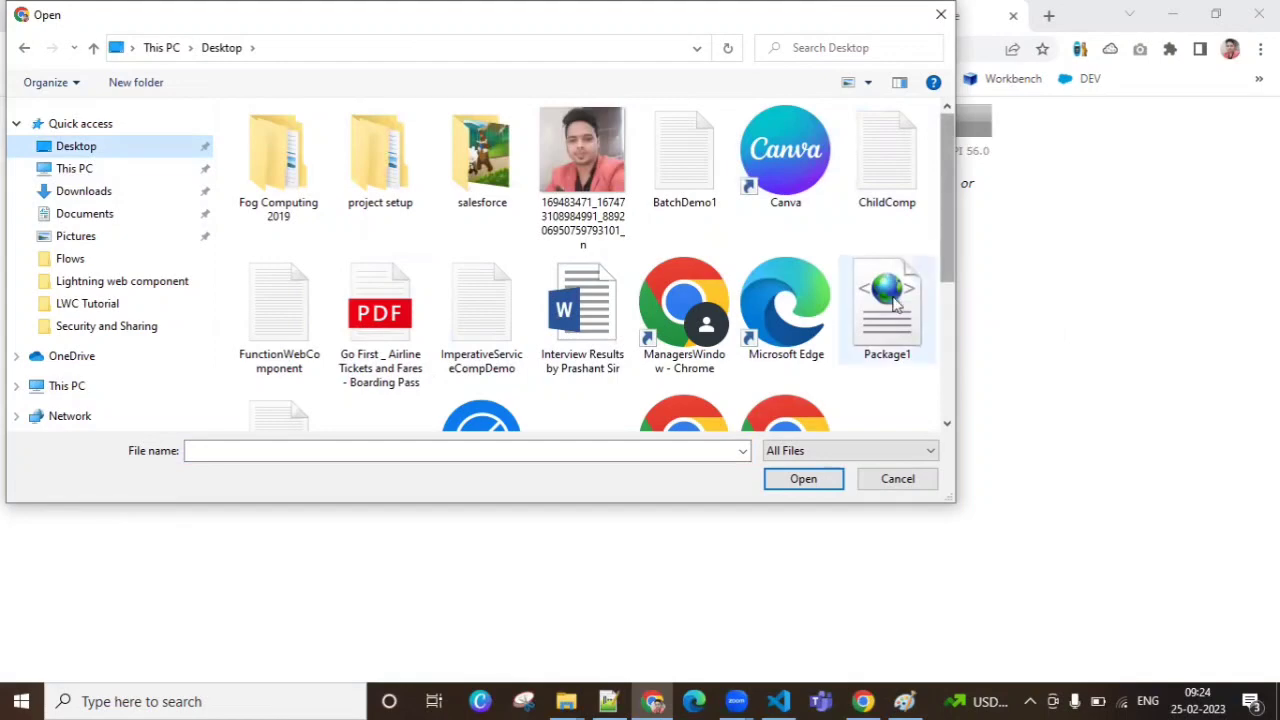
left_click(887, 305)
left_click(806, 478)
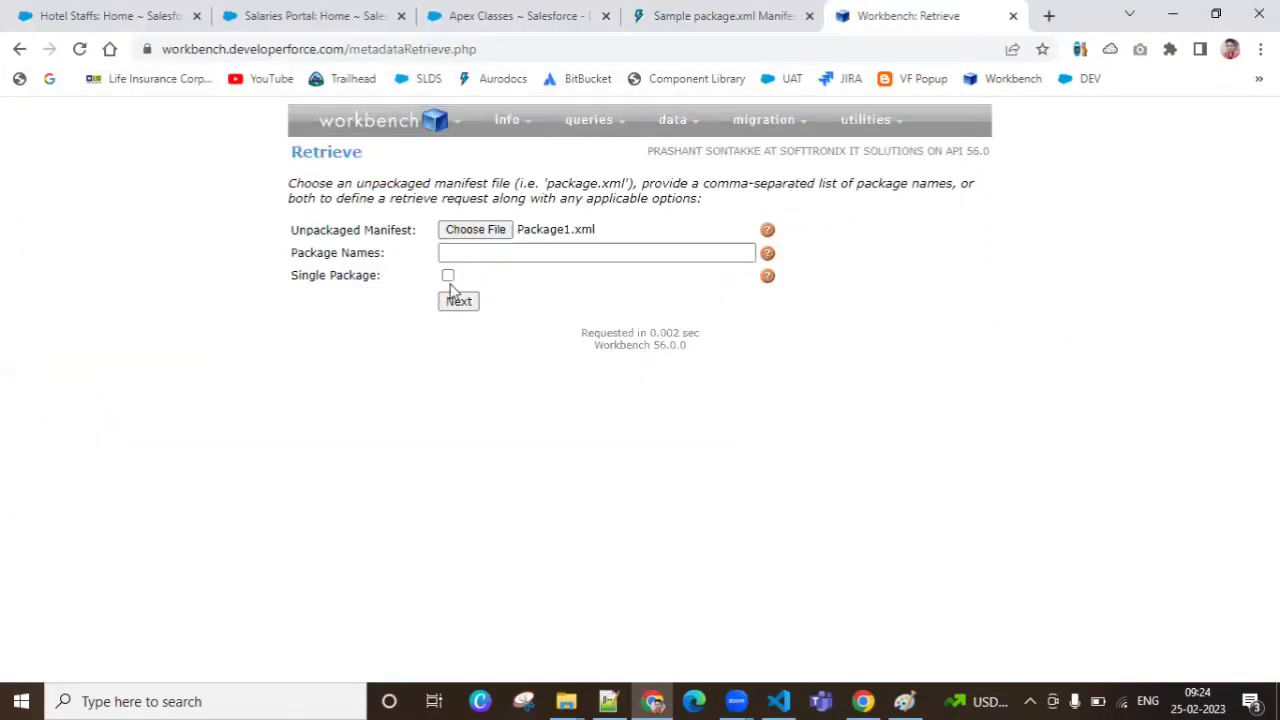
Step: Run the retrieve request as a single package and expand fileProperties in the results to review the retrieved files
left_click(448, 277)
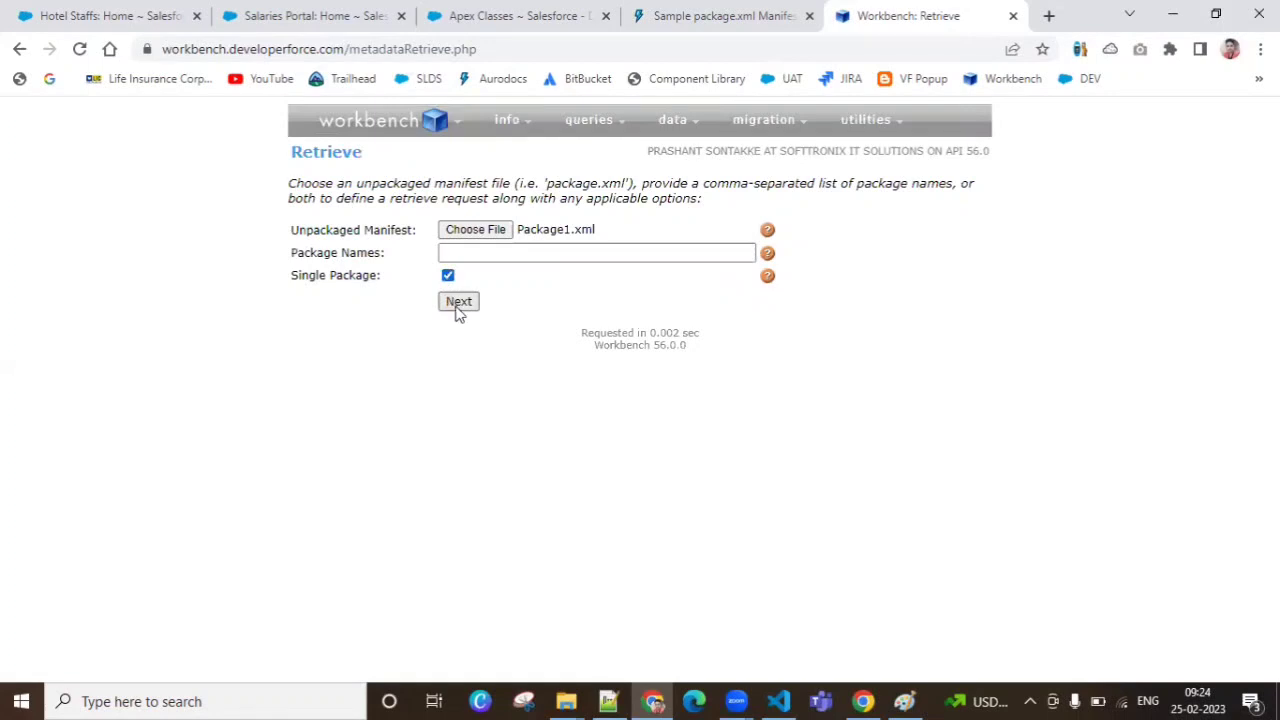
left_click(457, 308)
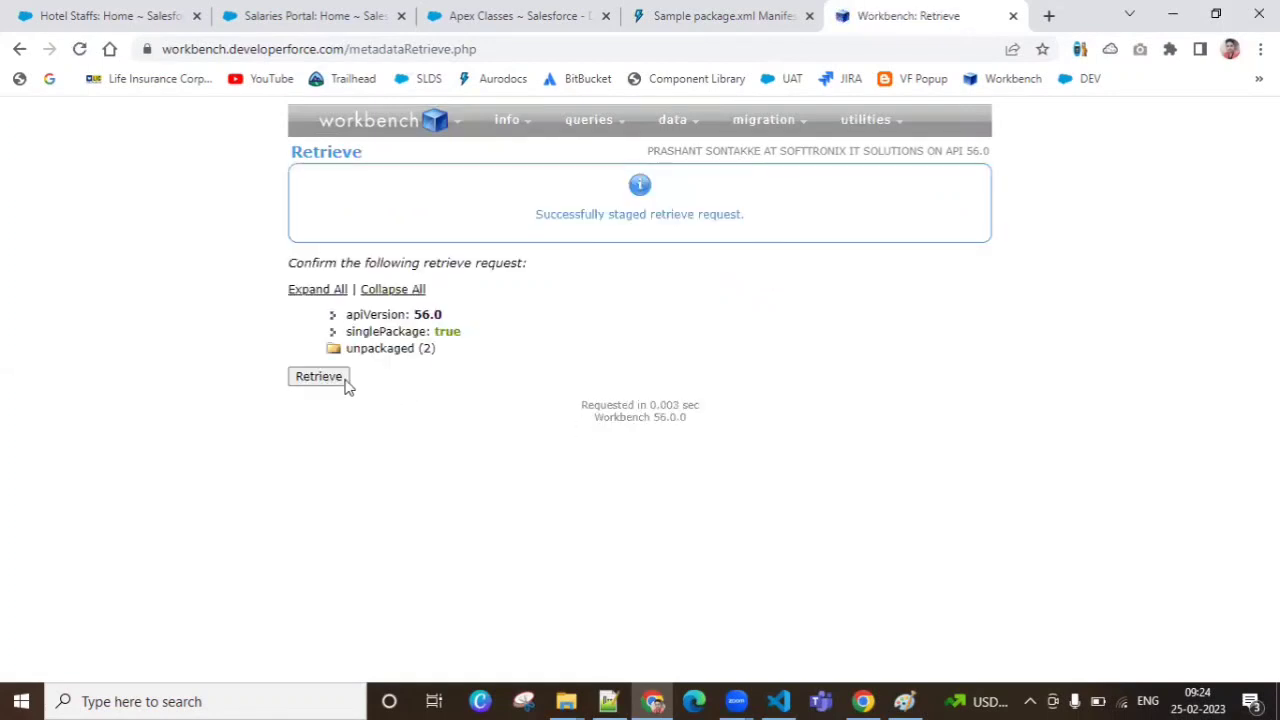
left_click(325, 386)
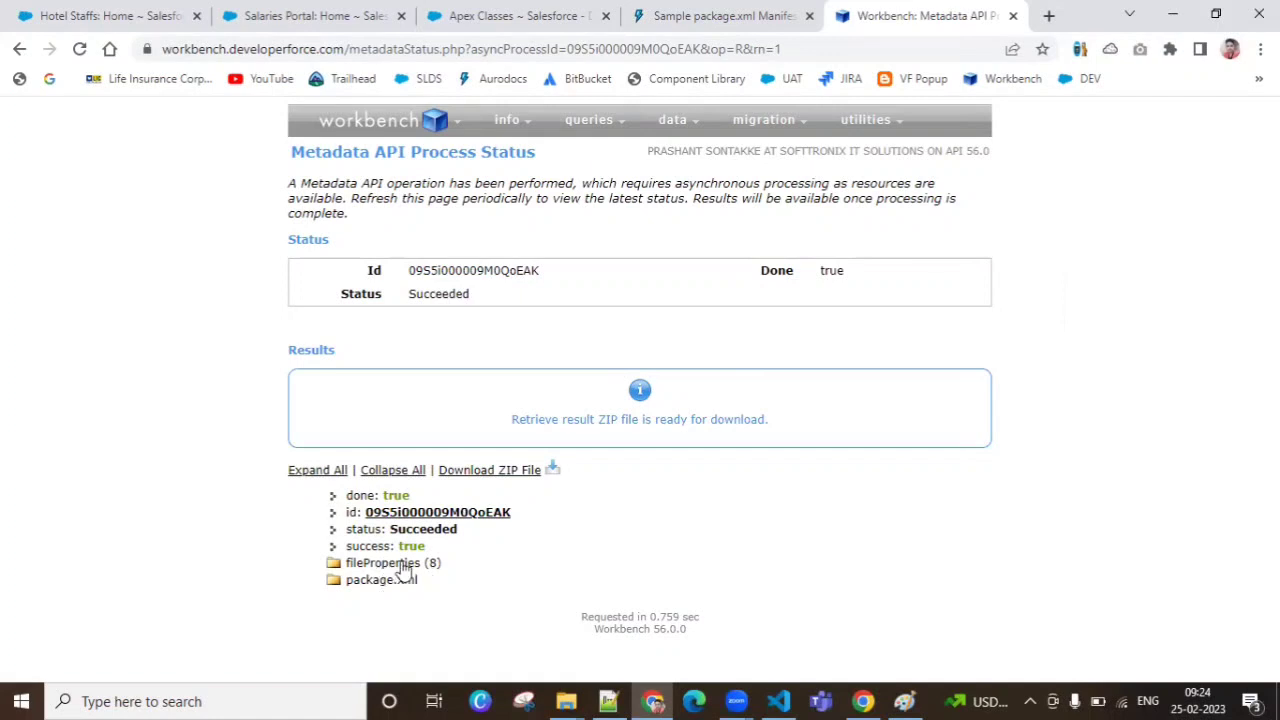
left_click(403, 568)
scroll(1066, 366, "down", 2)
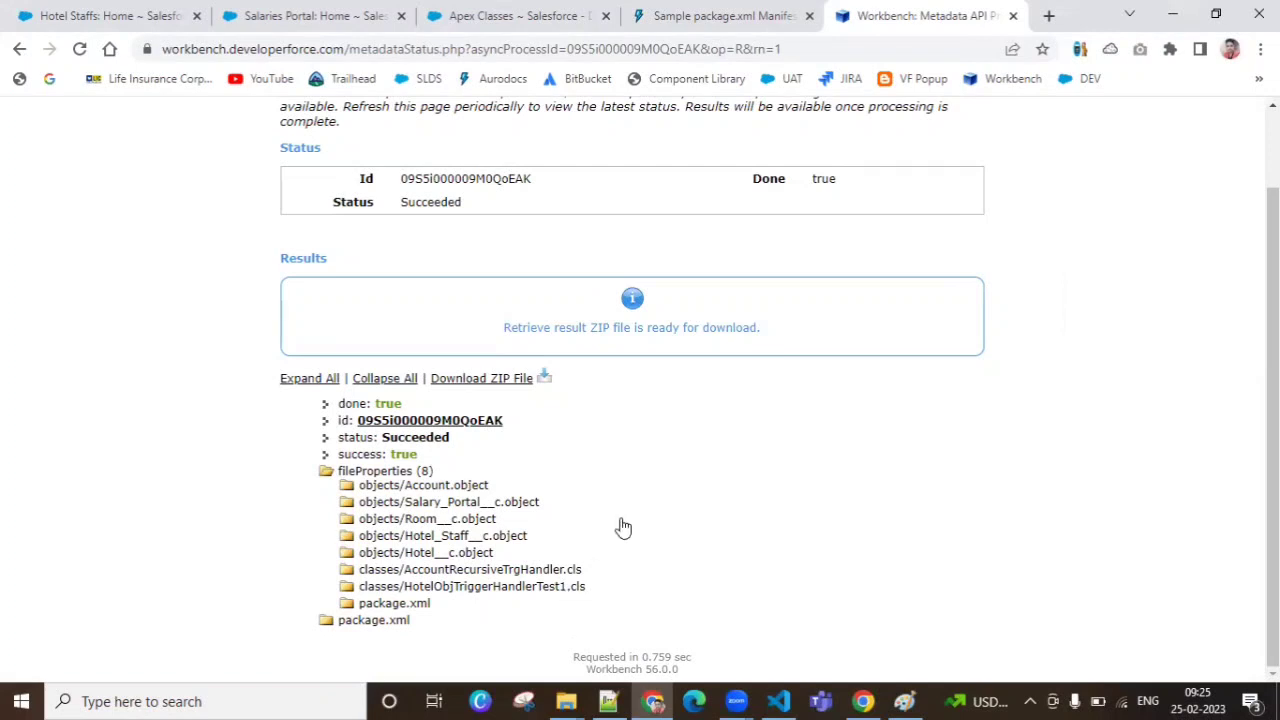
Step: Download the retrieve result ZIP file and show it in its download folder
left_click(516, 380)
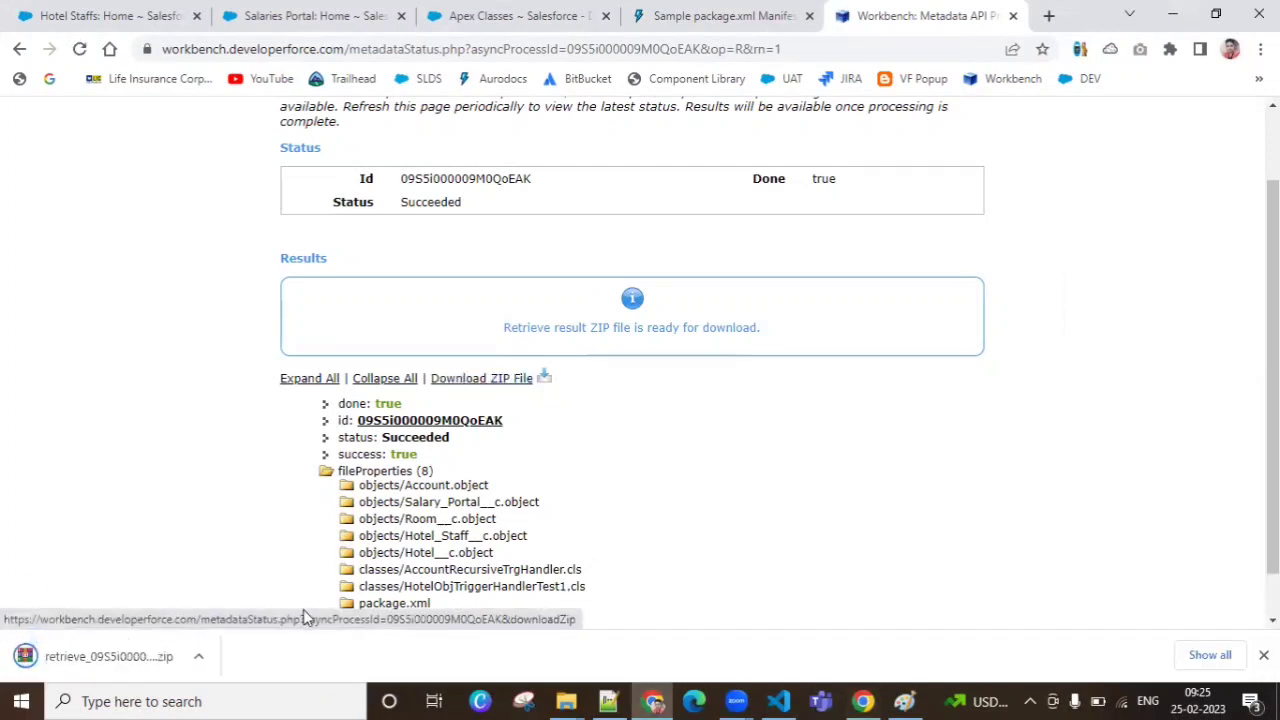
left_click(198, 656)
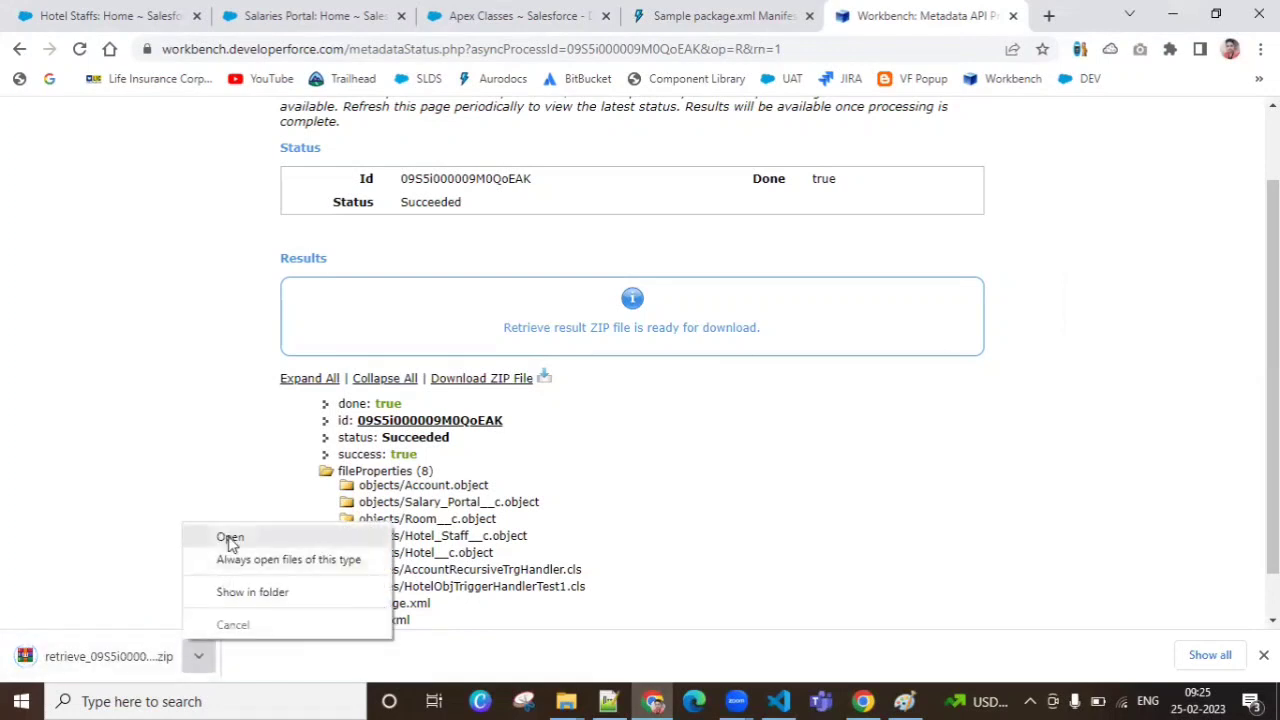
left_click(240, 598)
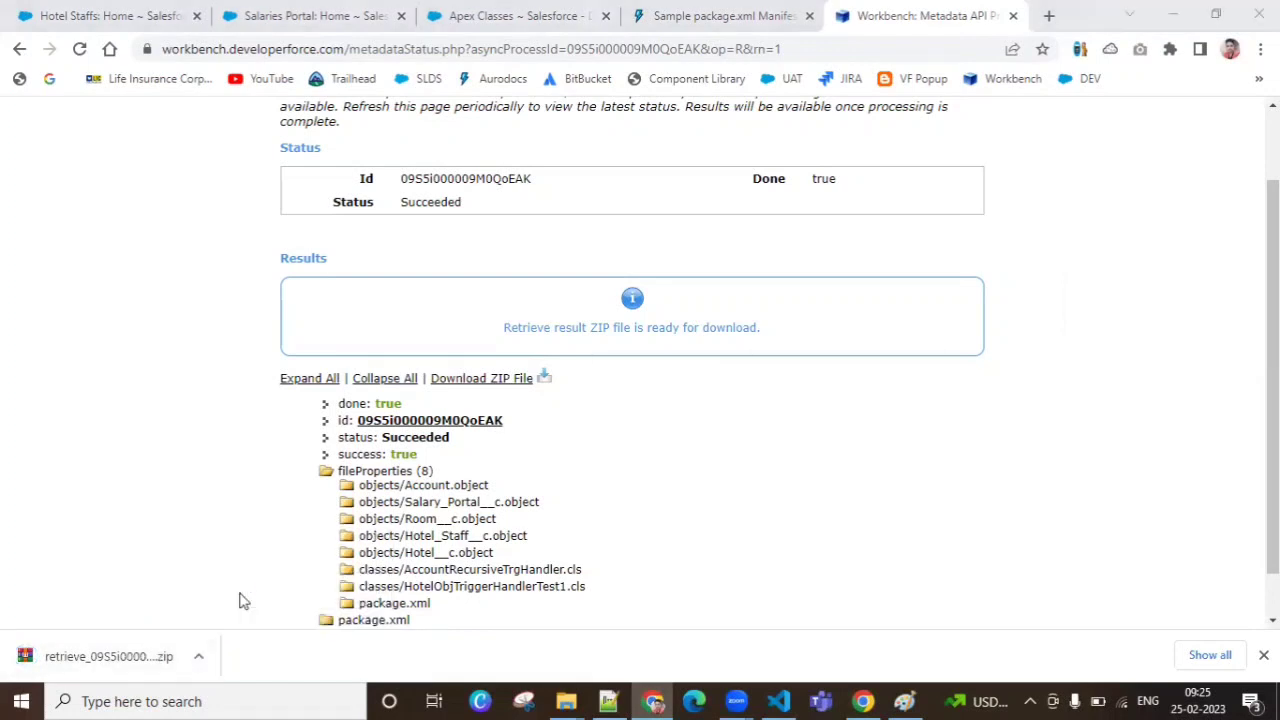